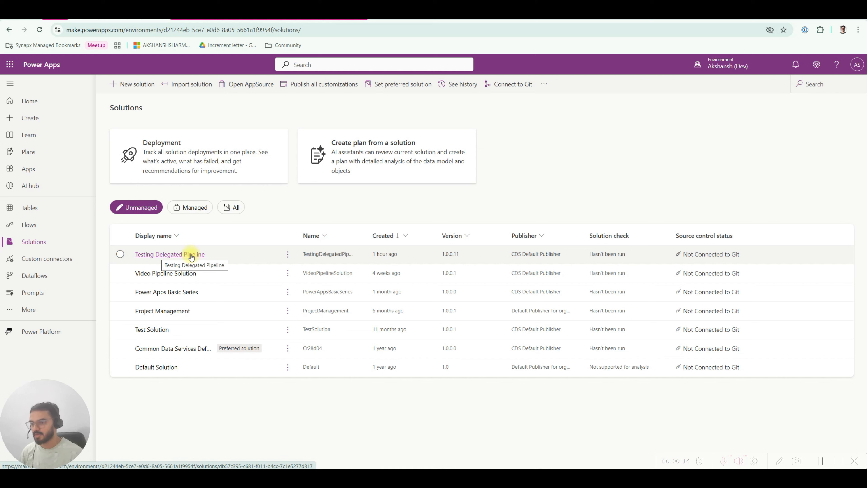
# Open the Testing Delegated Pipeline solution and widen the Owner column to show the full owner of its environment variable.
pyautogui.click(172, 255)
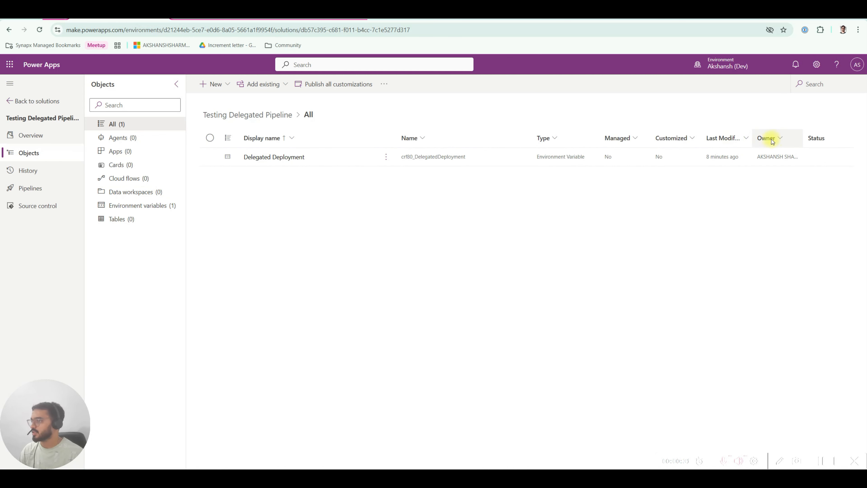
pyautogui.moveTo(803, 138); pyautogui.dragTo(852, 139)
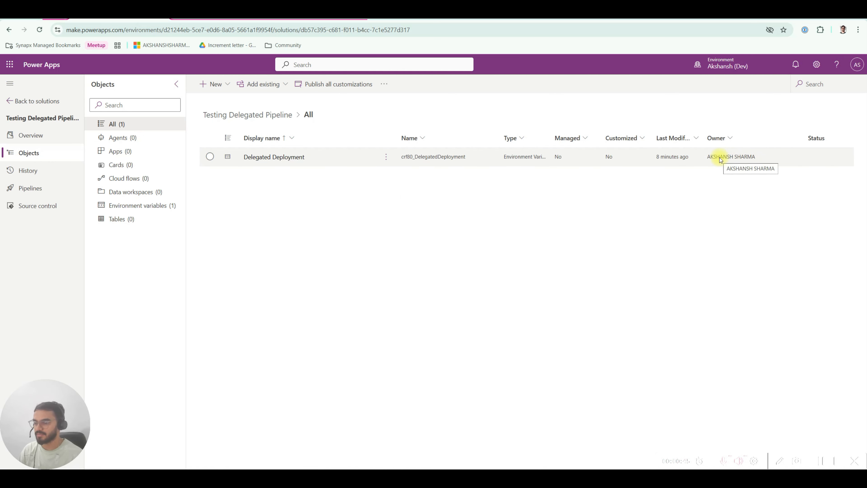
# Check the object owner in the UAT environment's Video Pipeline Solution, and return to the Dev solution and narrow its Owner column.
pyautogui.click(207, 22)
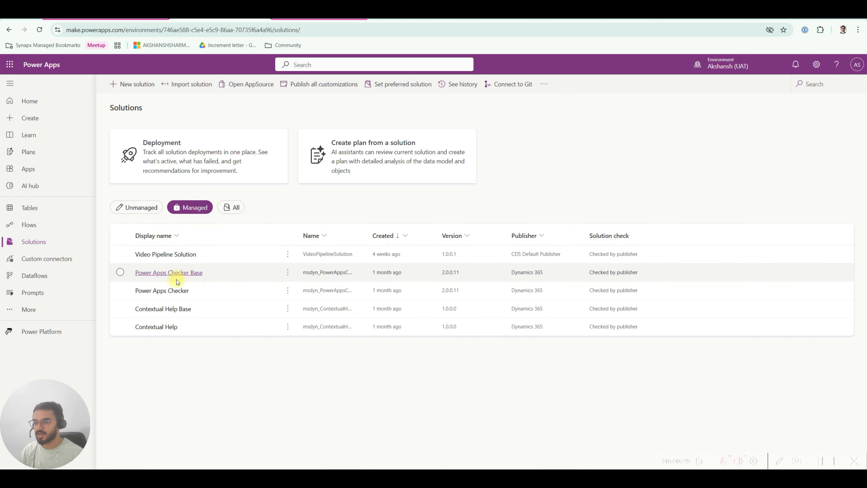
pyautogui.click(169, 255)
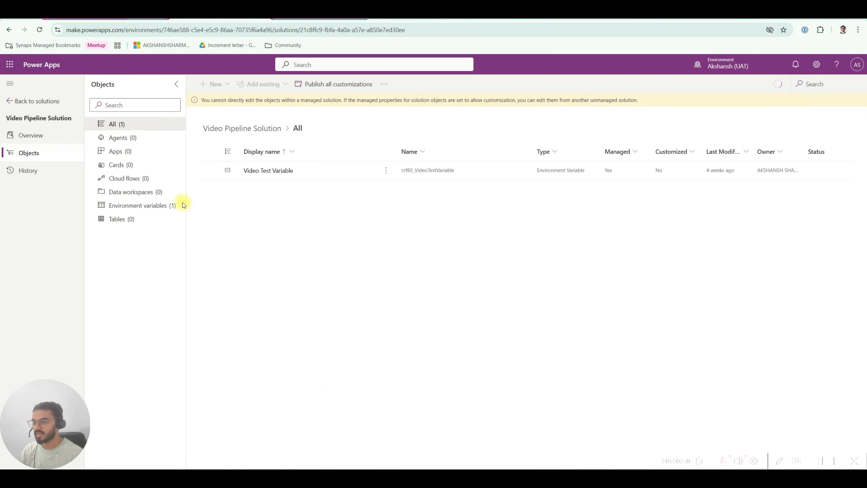
pyautogui.moveTo(800, 150); pyautogui.dragTo(851, 153)
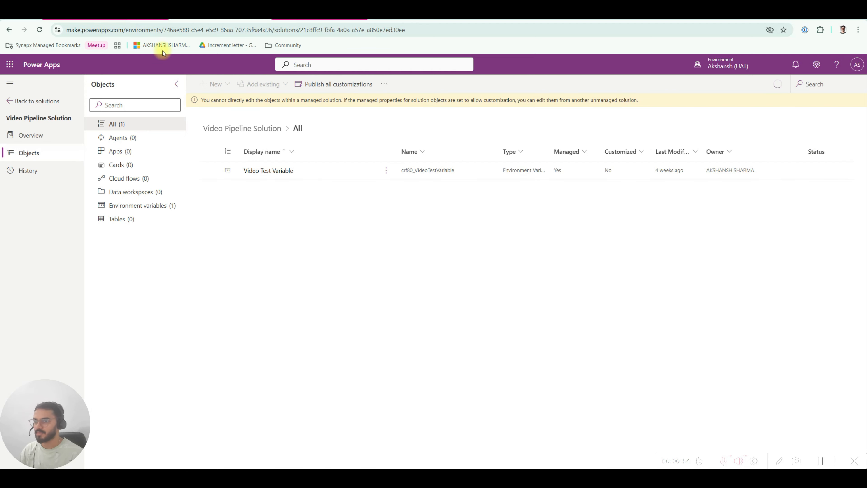
pyautogui.click(120, 14)
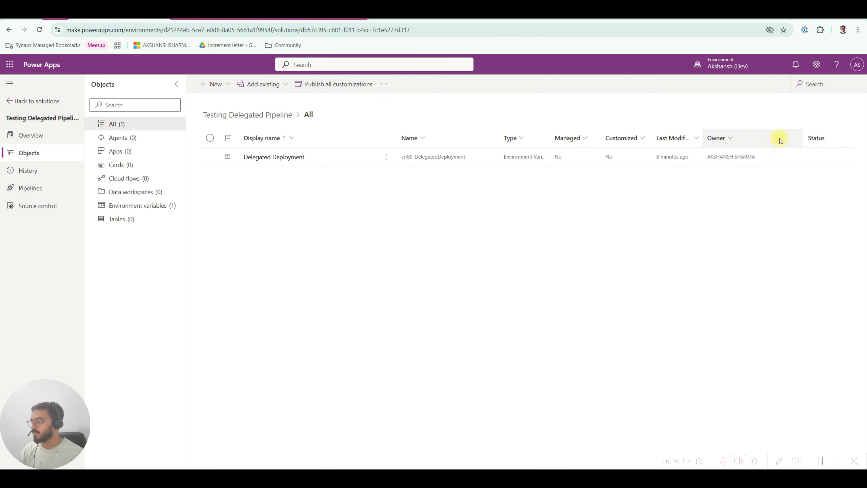
pyautogui.moveTo(801, 137); pyautogui.dragTo(760, 138)
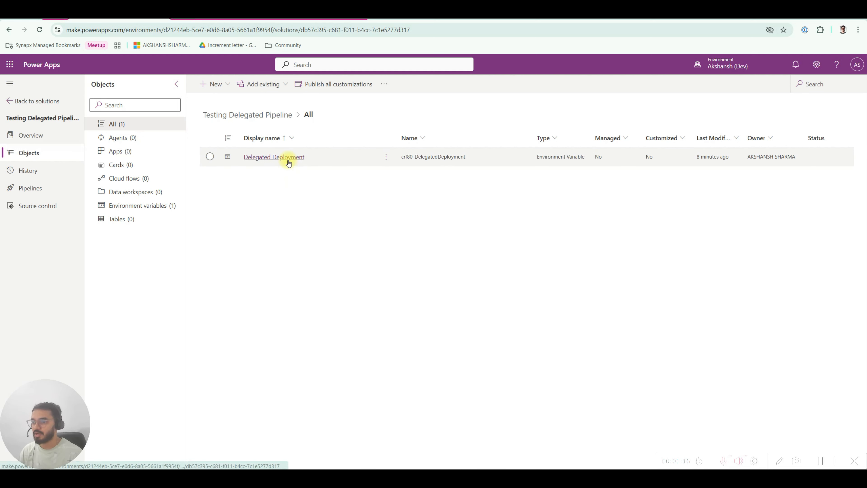
# Start an immediate deployment of the solution through the DEV to UAT stage of the Delegated Deploy pipeline.
pyautogui.click(31, 188)
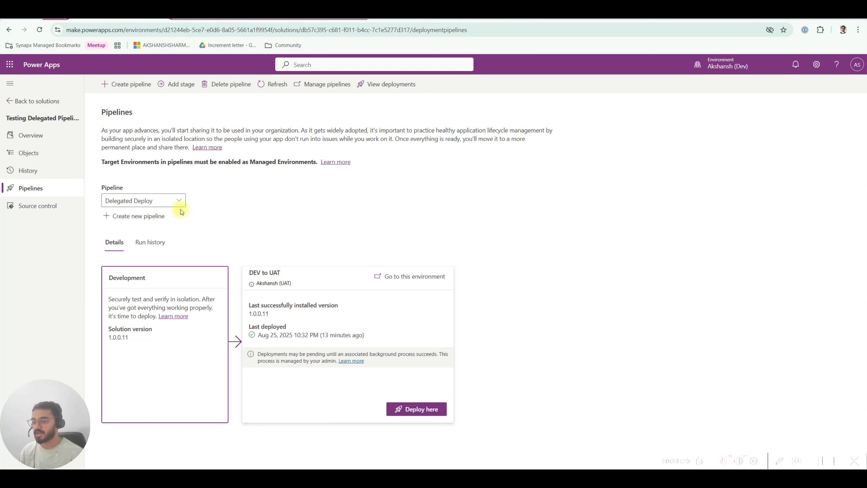
pyautogui.click(131, 201)
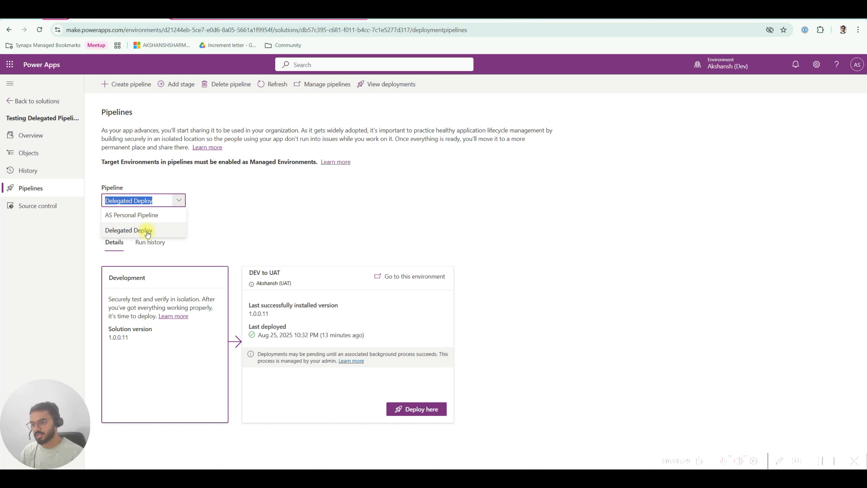
pyautogui.click(260, 207)
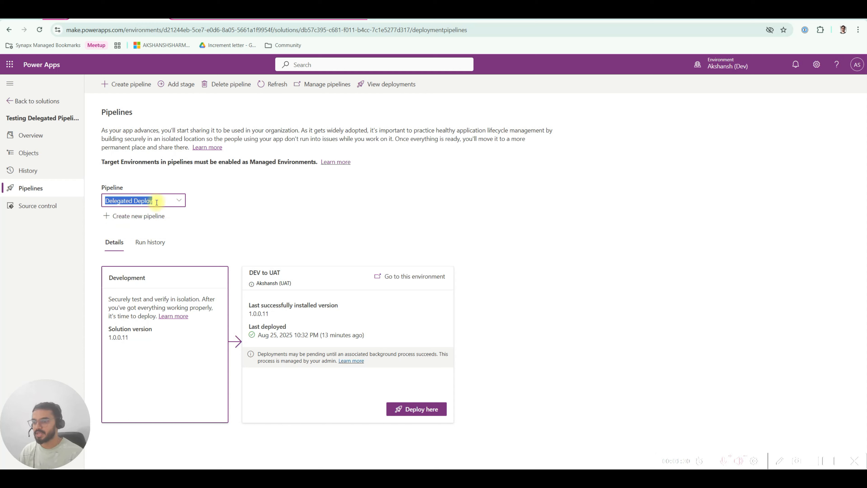
pyautogui.click(413, 409)
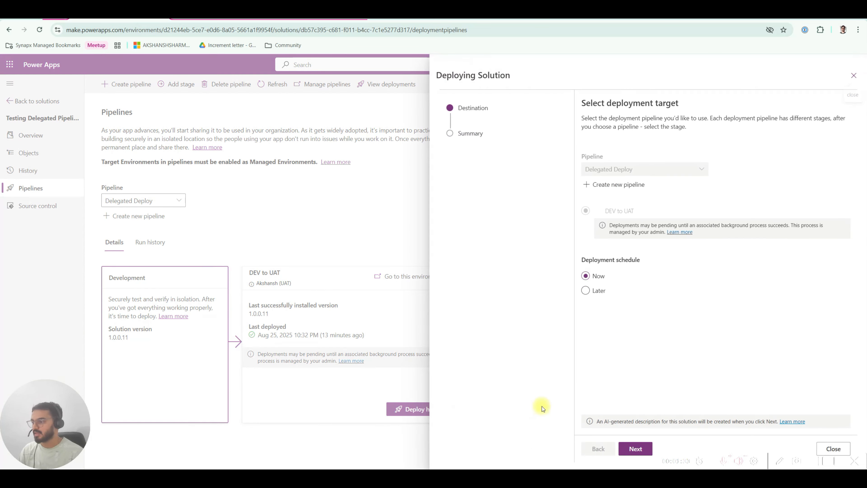
pyautogui.click(646, 449)
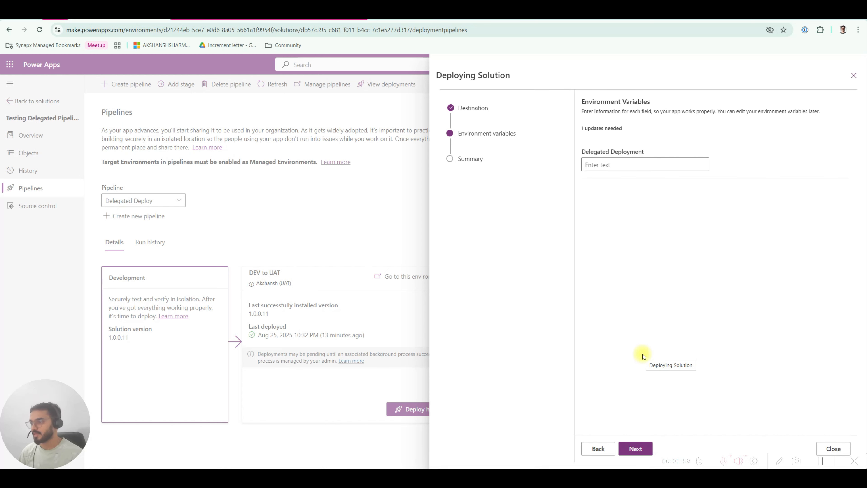
# Set the Delegated Deployment environment variable to YES and deploy the solution as version 1.0.0.12.
pyautogui.click(605, 164)
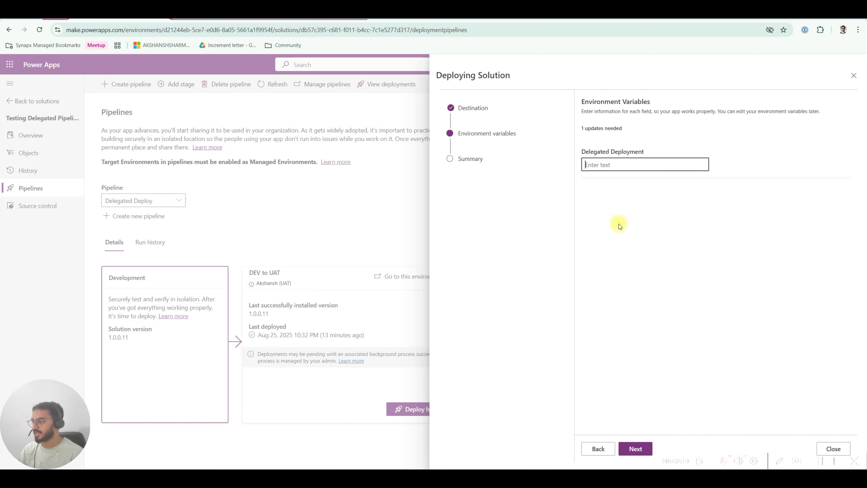
pyautogui.write('YEDSD')
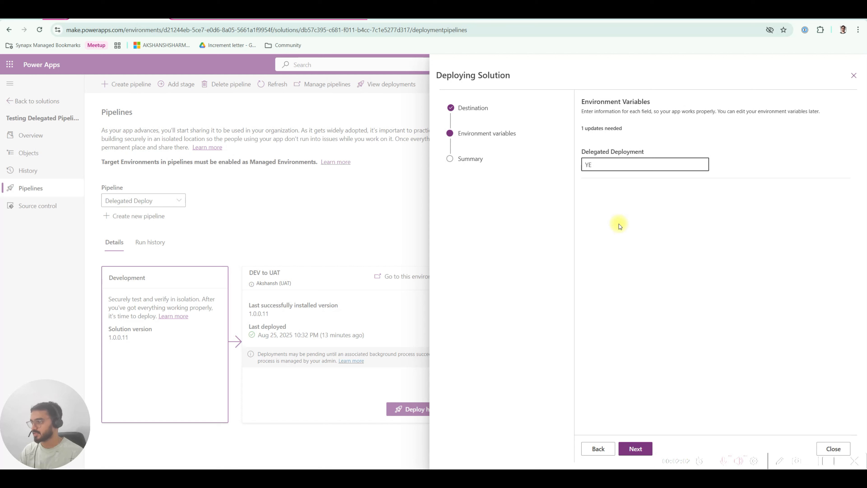
pyautogui.press('BackSpace')
pyautogui.press('BackSpace')
pyautogui.press('BackSpace')
pyautogui.press('BackSpace')
pyautogui.write('ES')
pyautogui.click(616, 236)
pyautogui.click(635, 448)
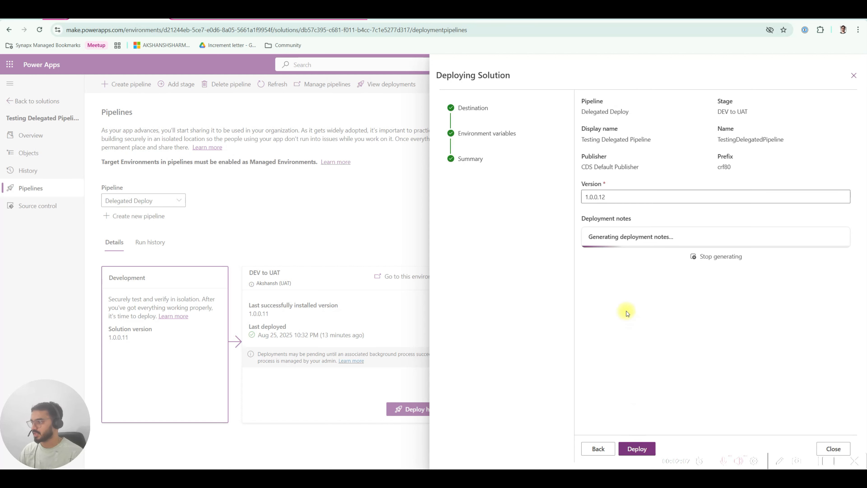
pyautogui.click(636, 448)
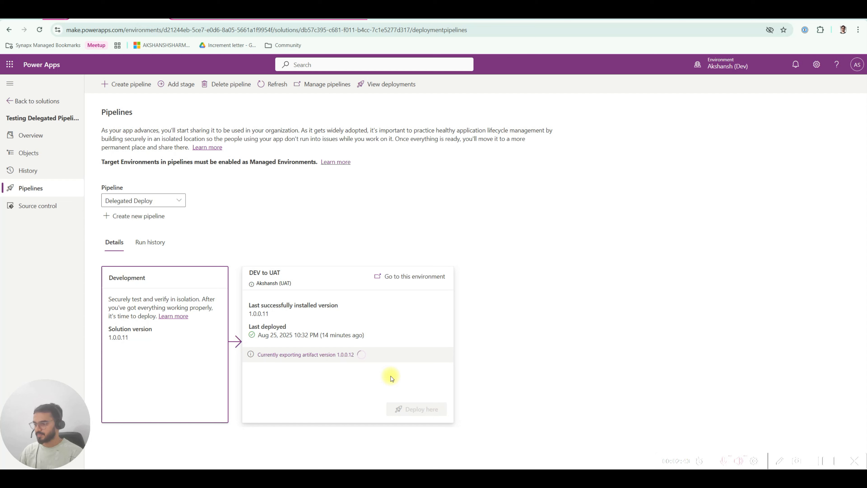
# Switch to the admin's Outlook mailbox, reload it to check for the approval request, and return to the pipelines page.
pyautogui.moveTo(574, 478)
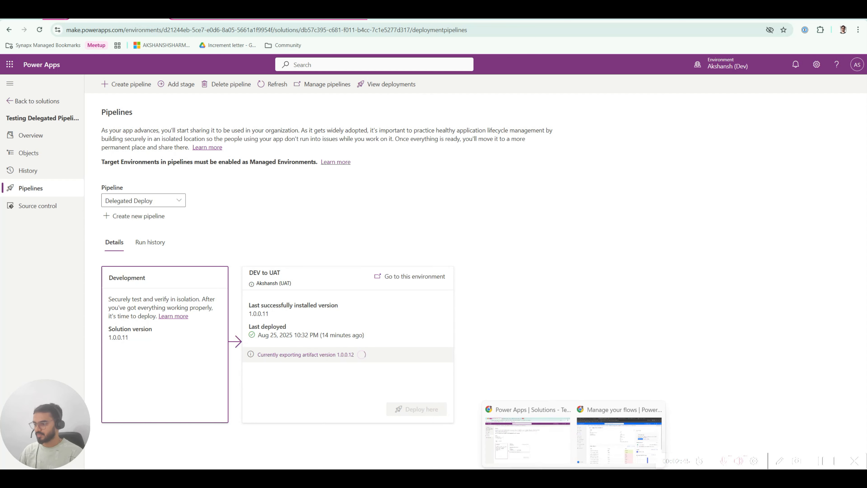
pyautogui.click(594, 437)
pyautogui.click(553, 14)
pyautogui.click(39, 30)
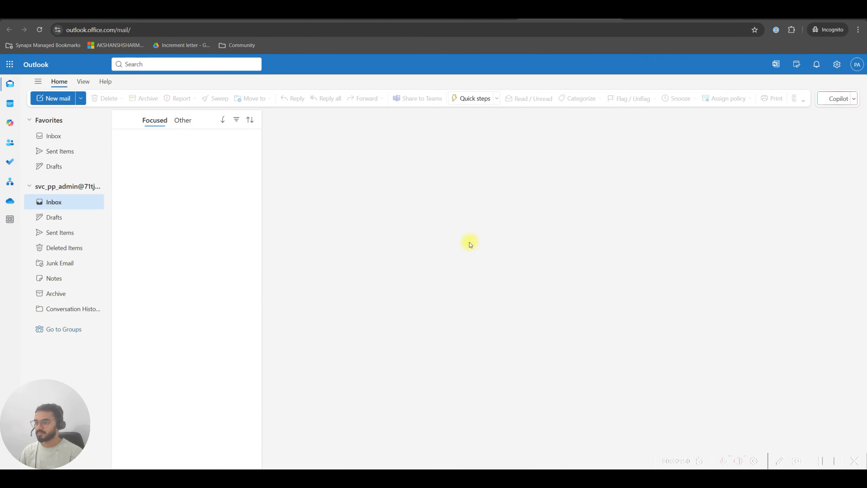
pyautogui.click(817, 10)
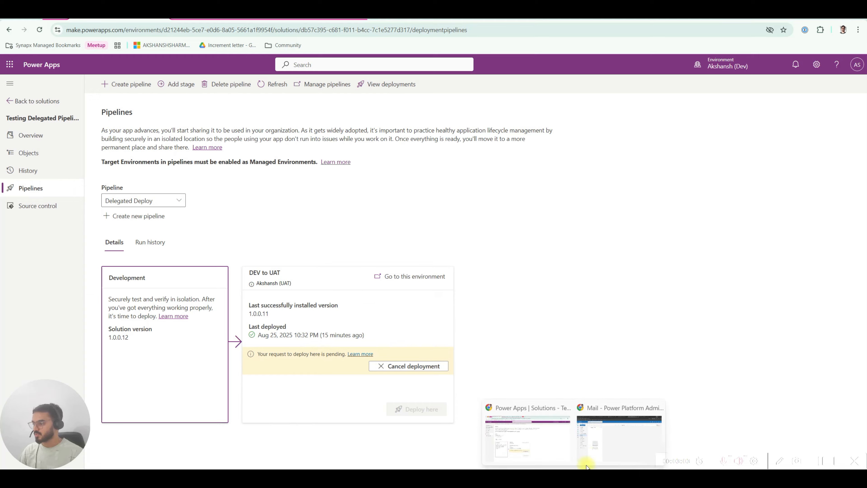
# Reload the admin's Outlook inbox and open the "Approval Needed for app_name App Deployment" email.
pyautogui.click(602, 433)
pyautogui.click(40, 29)
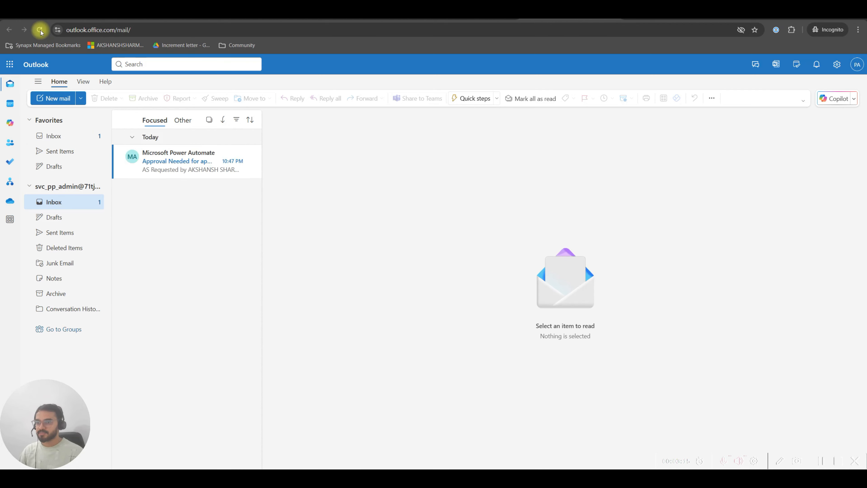
pyautogui.click(174, 170)
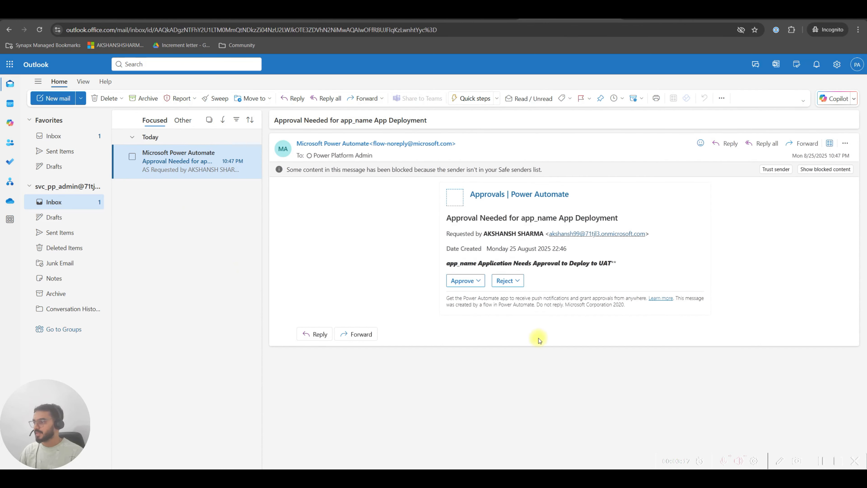
pyautogui.moveTo(287, 120); pyautogui.dragTo(435, 120)
pyautogui.click(372, 120)
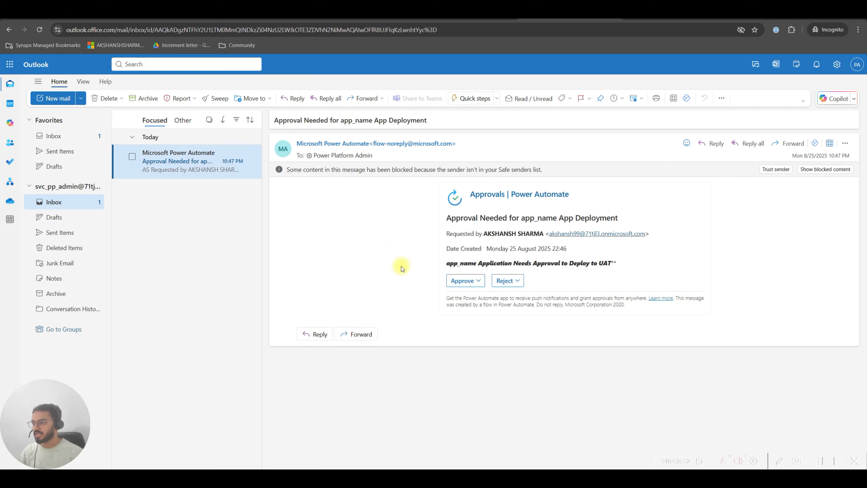
# Approve the deployment request in the email with the comment "approved for delegated deployment".
pyautogui.click(460, 281)
pyautogui.click(469, 325)
pyautogui.write('approved for delegated deployment')
pyautogui.click(457, 355)
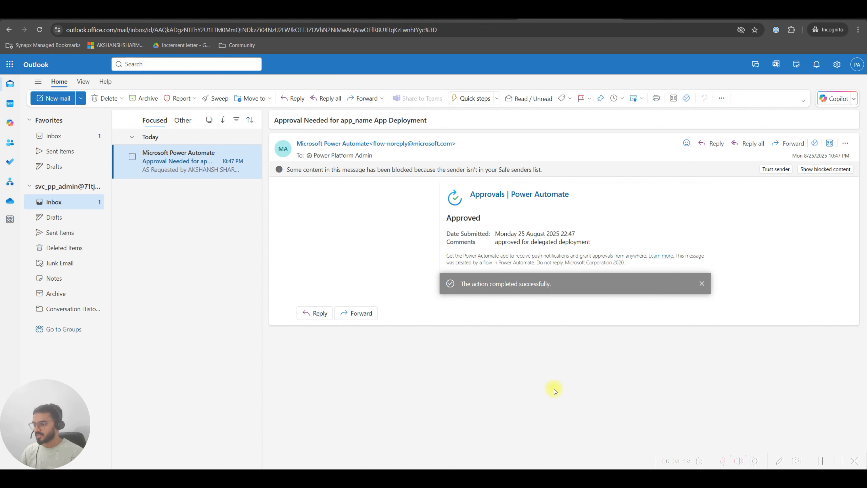
# Switch to Power Apps and refresh the pipelines page repeatedly to follow the DEV to UAT deployment status, dismissing the refresh notices.
pyautogui.moveTo(575, 470)
pyautogui.click(527, 457)
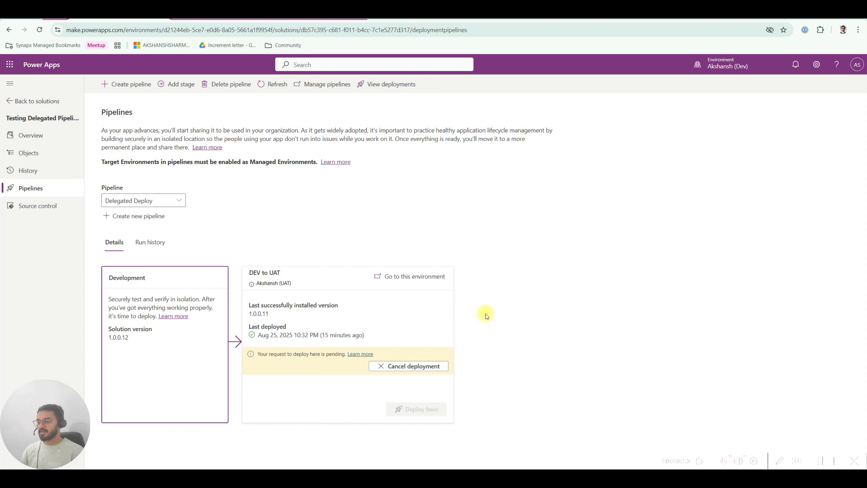
pyautogui.moveTo(266, 354); pyautogui.dragTo(324, 354)
pyautogui.click(322, 353)
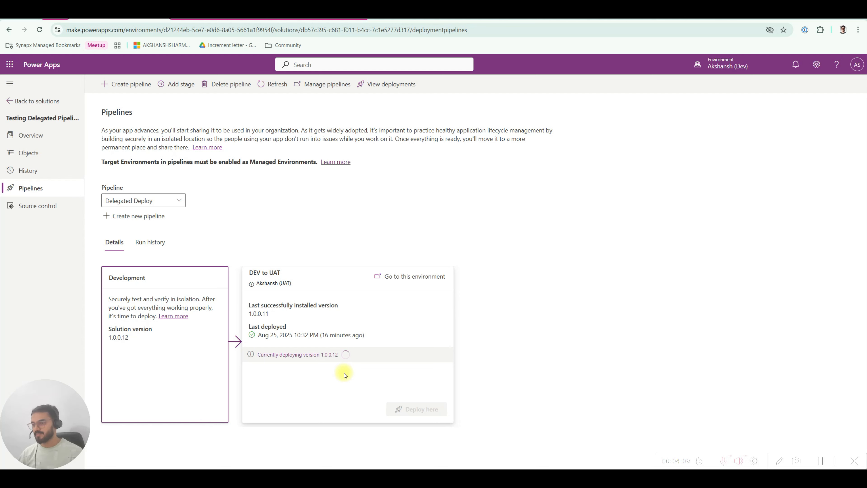
pyautogui.click(262, 84)
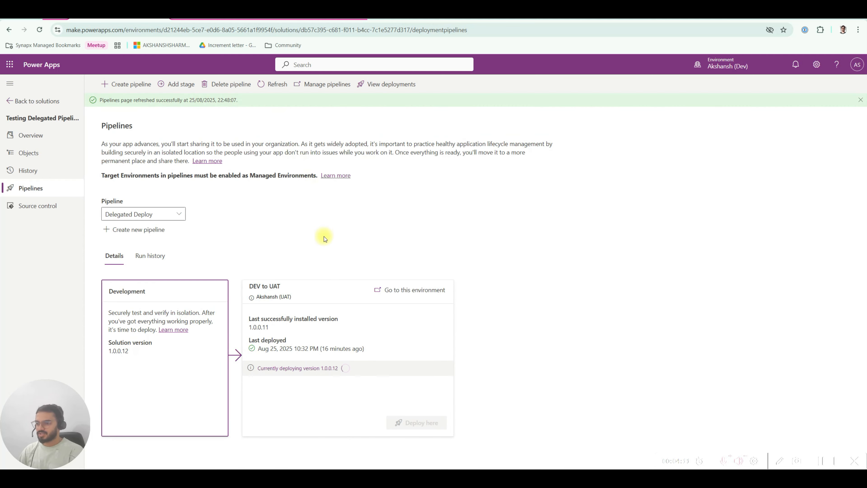
pyautogui.click(860, 100)
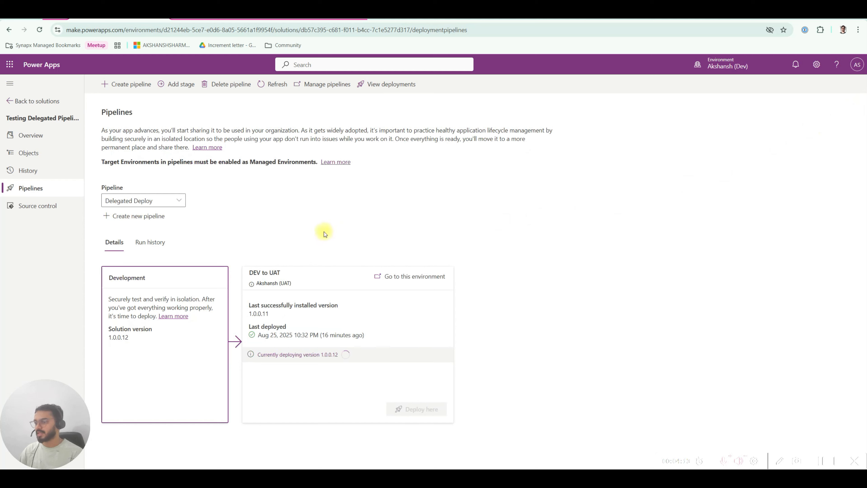
pyautogui.click(270, 84)
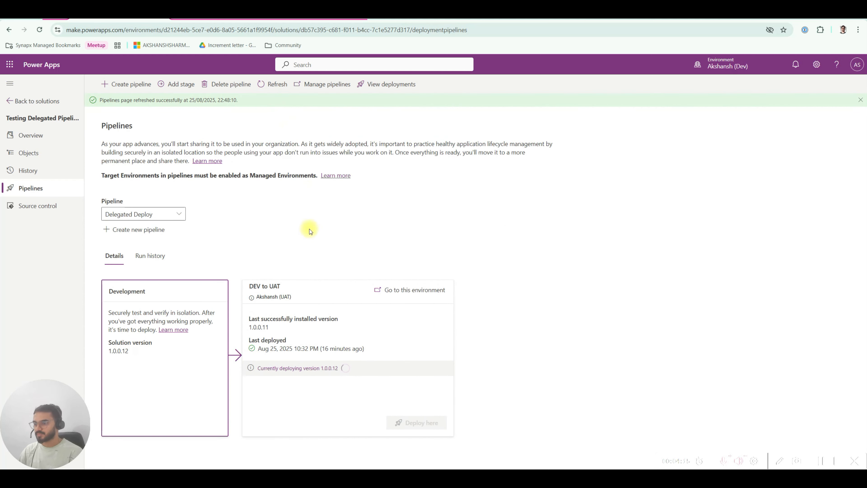
pyautogui.click(860, 100)
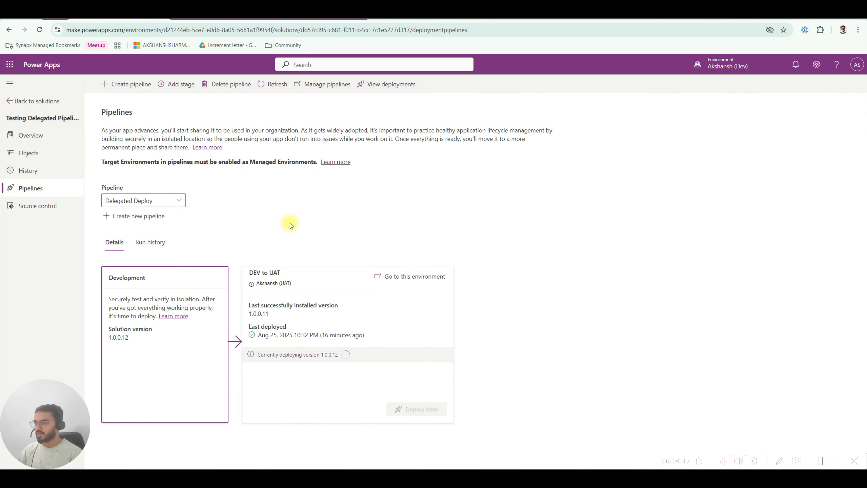
pyautogui.click(262, 90)
pyautogui.click(860, 100)
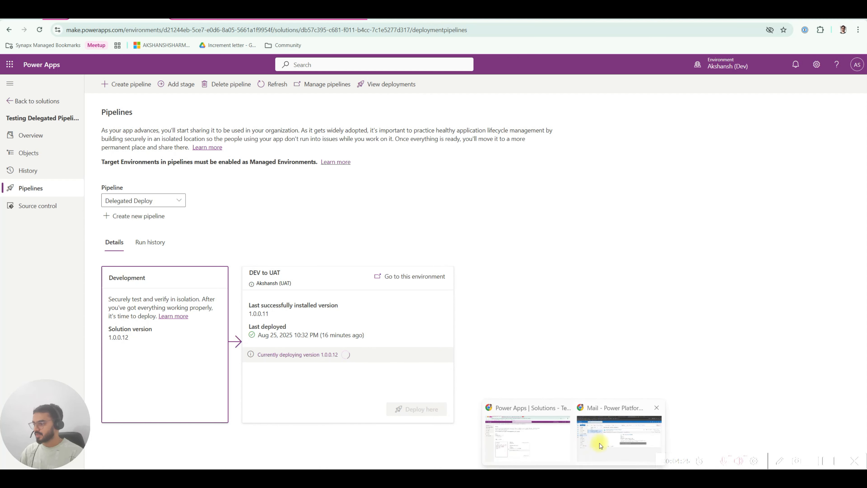
# Check which account is signed in to Outlook, and view the owners of the active pipelines in Deployment Pipeline Configuration.
pyautogui.click(618, 437)
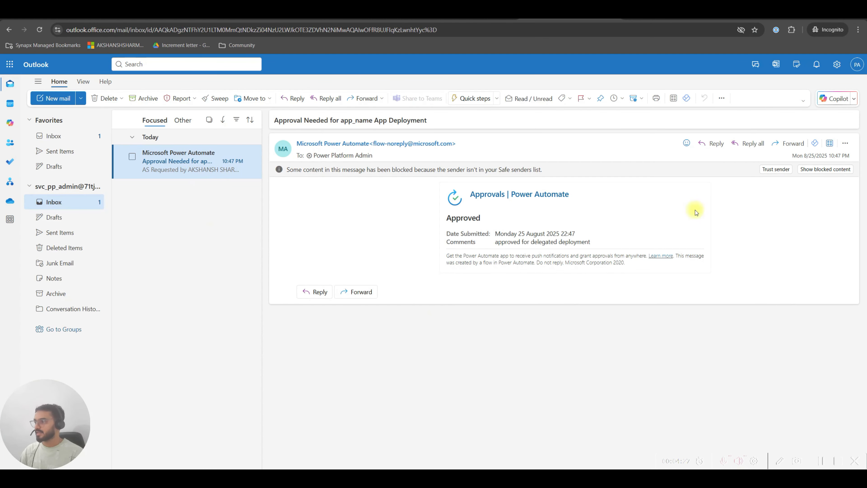
pyautogui.click(858, 65)
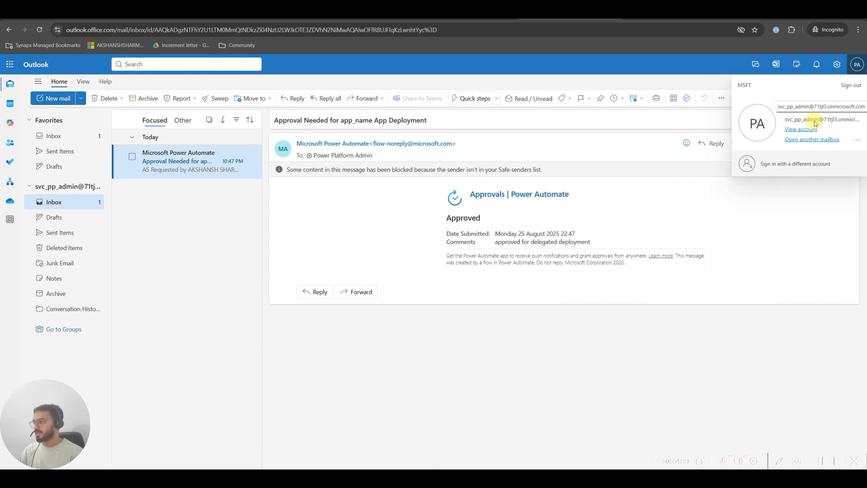
pyautogui.click(782, 375)
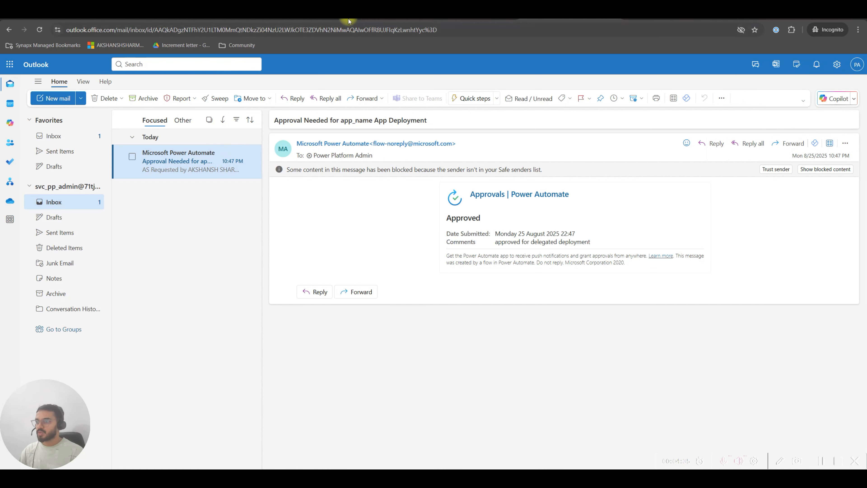
pyautogui.click(449, 20)
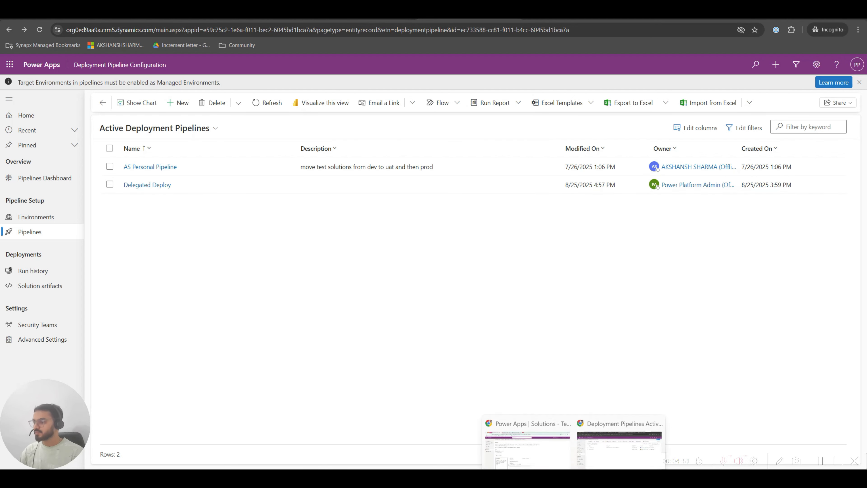
# Return to the solution's pipelines page and refresh it to check the outcome of the DEV to UAT deployment.
pyautogui.click(557, 458)
pyautogui.click(278, 84)
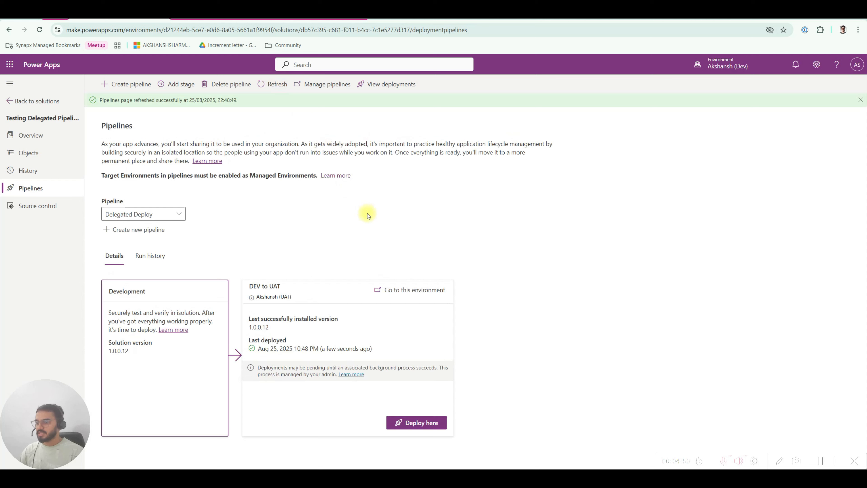
# List the managed solutions in the UAT environment and open Testing Delegated Pipeline.
pyautogui.click(205, 13)
pyautogui.click(36, 107)
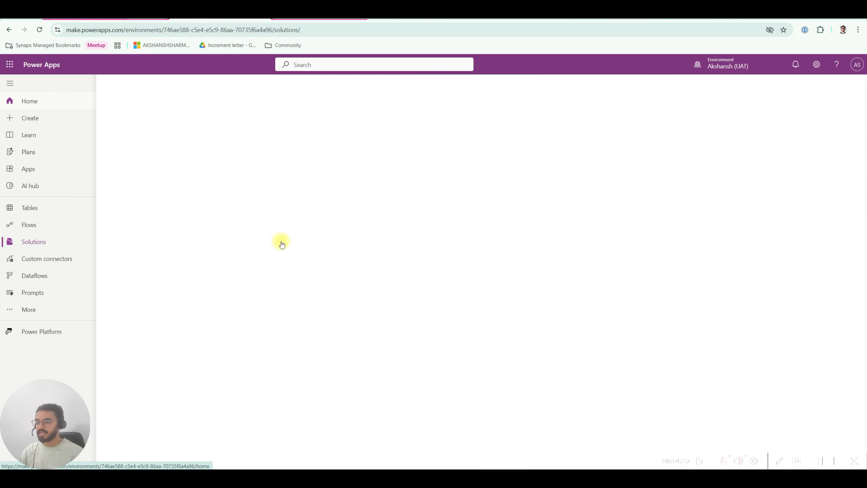
pyautogui.moveTo(714, 65)
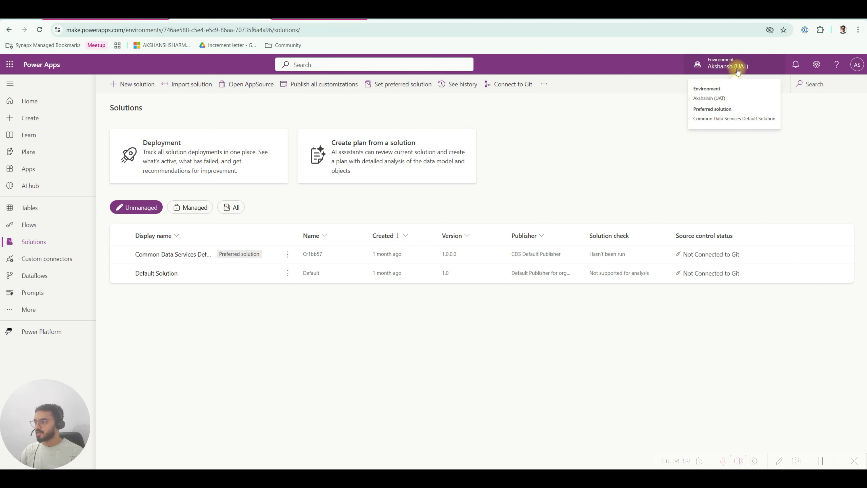
pyautogui.click(192, 207)
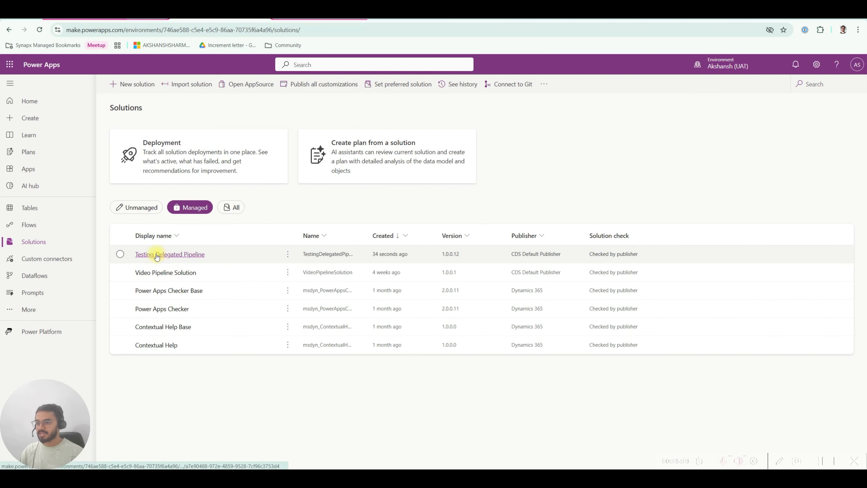
pyautogui.click(191, 257)
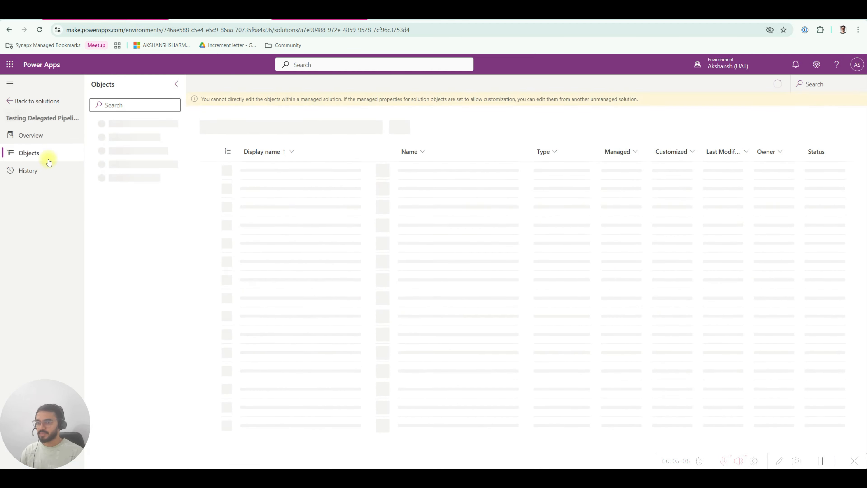
# Widen the Owner column to check who owns the Delegated Deployment environment variable in the solution.
pyautogui.click(7, 85)
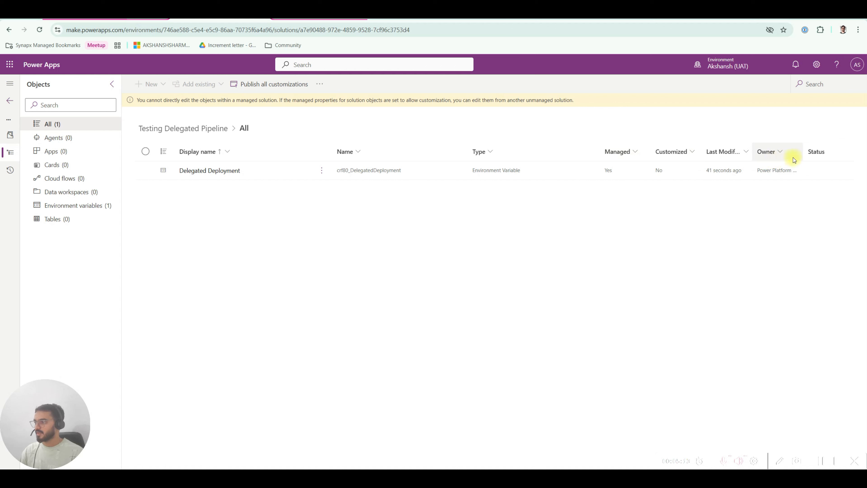
pyautogui.moveTo(801, 153); pyautogui.dragTo(844, 159)
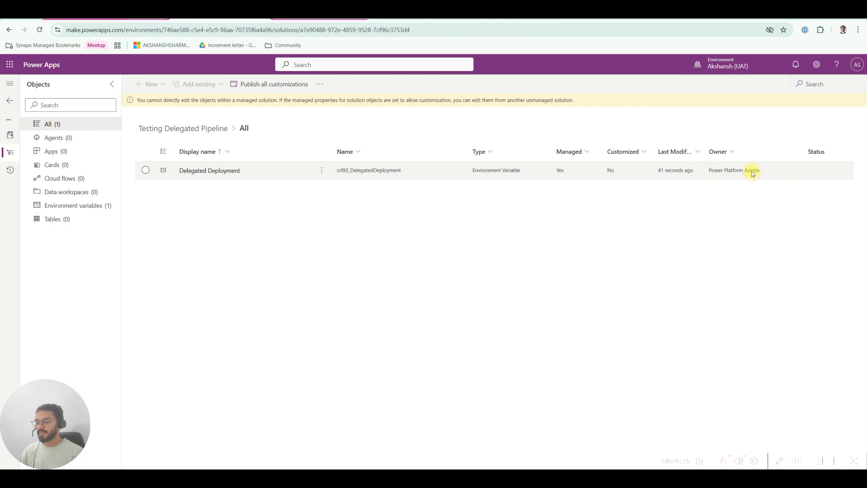
pyautogui.click(145, 170)
pyautogui.click(145, 170)
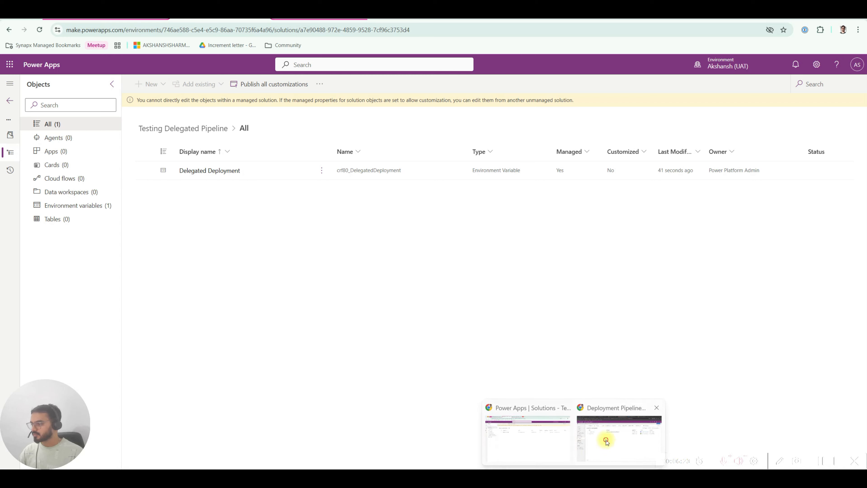
# Switch to Deployment Pipeline Configuration and check which account is signed in.
pyautogui.click(607, 419)
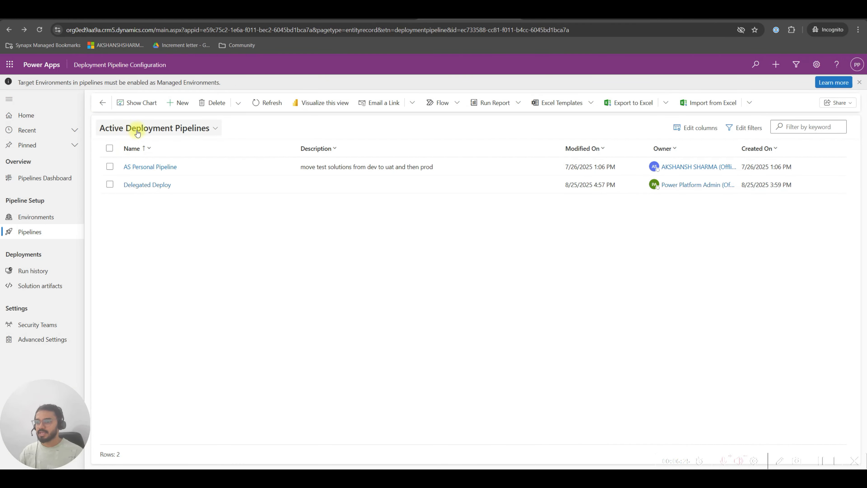
pyautogui.click(861, 65)
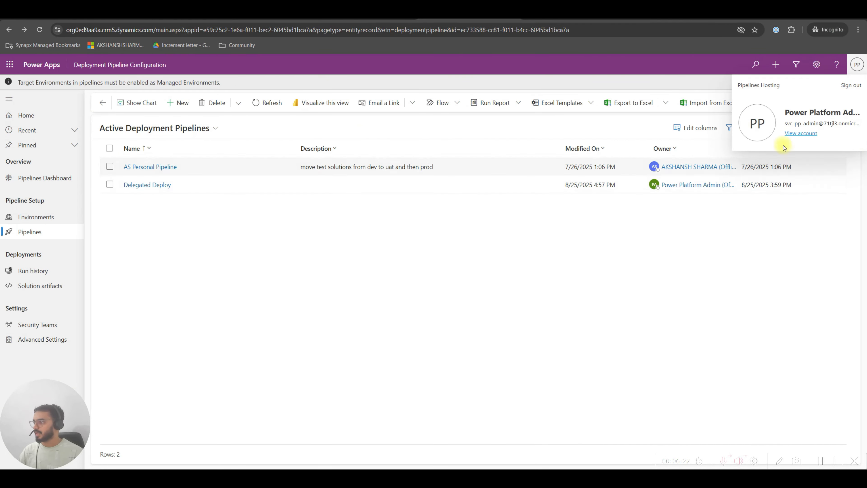
pyautogui.click(494, 242)
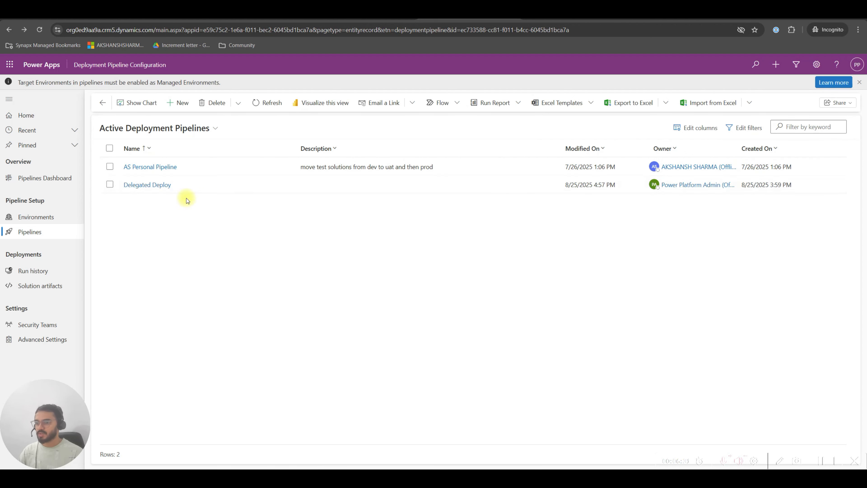
# Duplicate the active pipelines page and open Delegated Deploy in one copy and AS Personal Pipeline in the other.
pyautogui.click(142, 185)
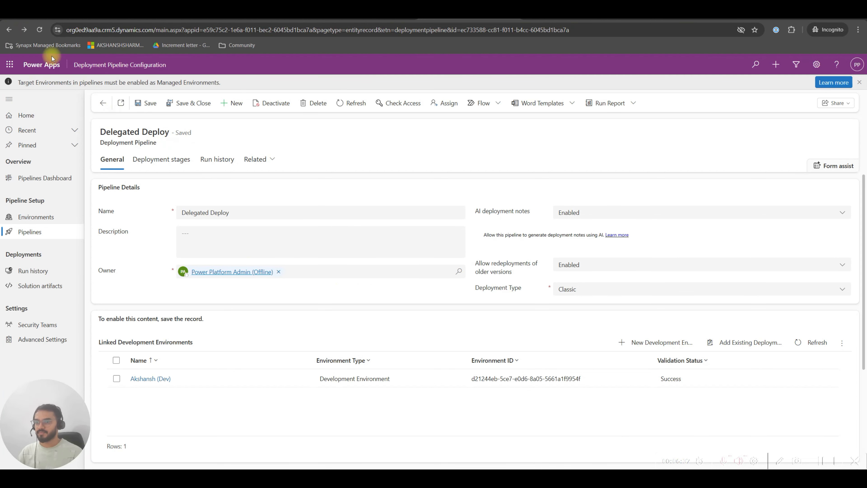
pyautogui.click(9, 29)
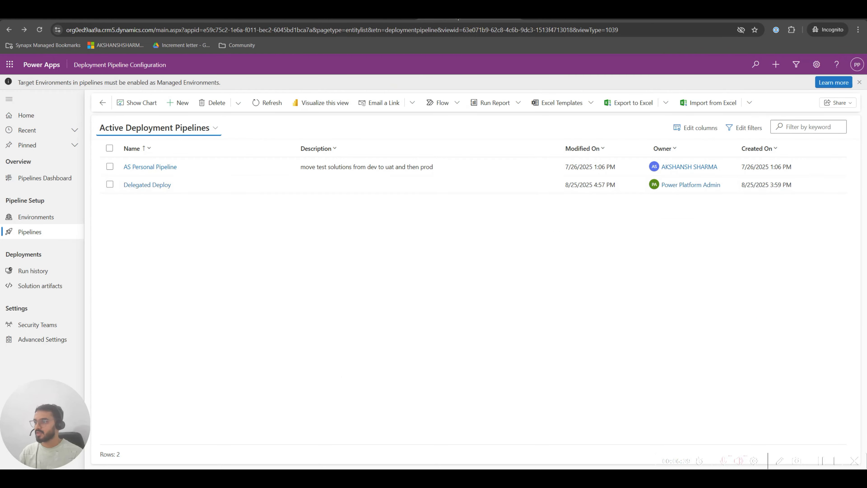
pyautogui.rightClick(458, 14)
pyautogui.click(476, 87)
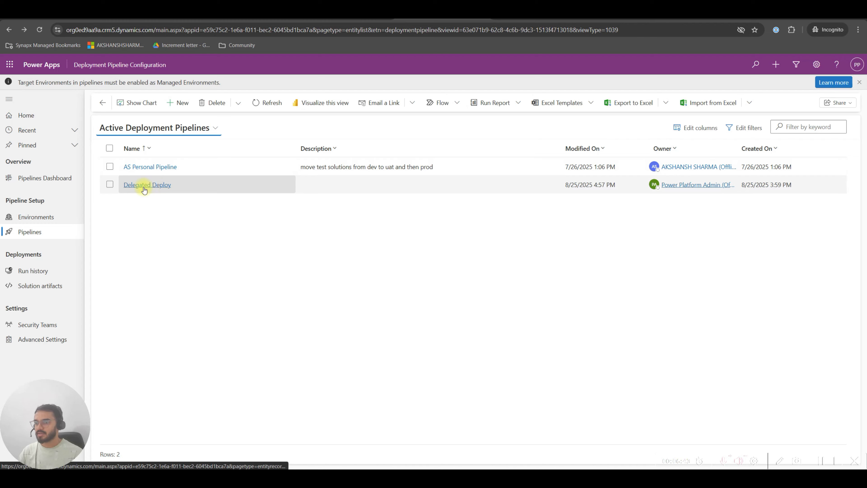
pyautogui.click(162, 184)
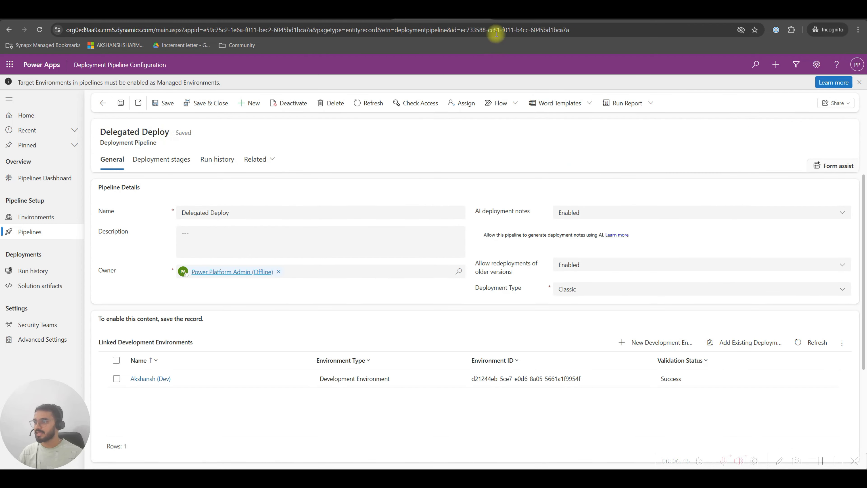
pyautogui.click(516, 14)
pyautogui.click(147, 167)
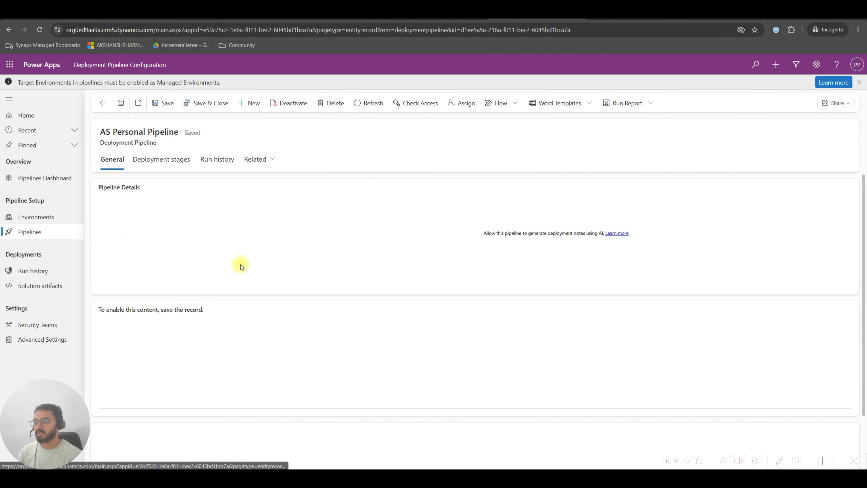
# Compare the owners and deployment settings of AS Personal Pipeline and Delegated Deploy.
pyautogui.scroll(-4, 277, 312)
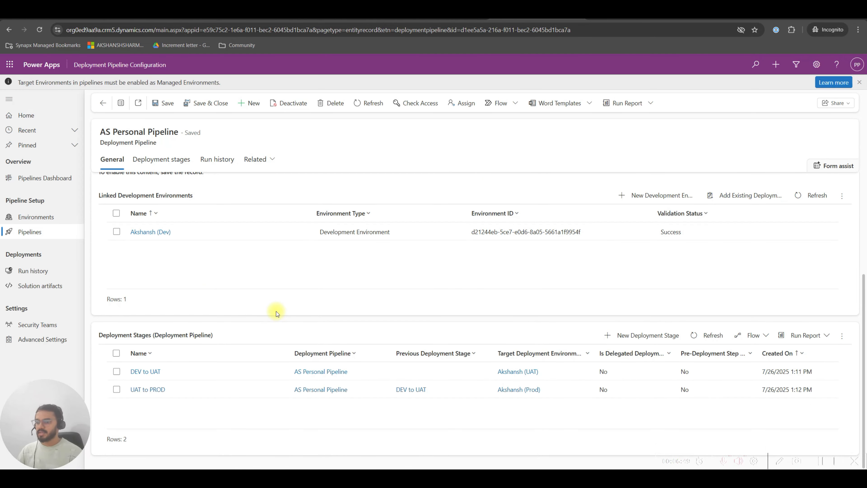
pyautogui.scroll(2, 276, 313)
pyautogui.click(440, 14)
pyautogui.scroll(-1, 188, 250)
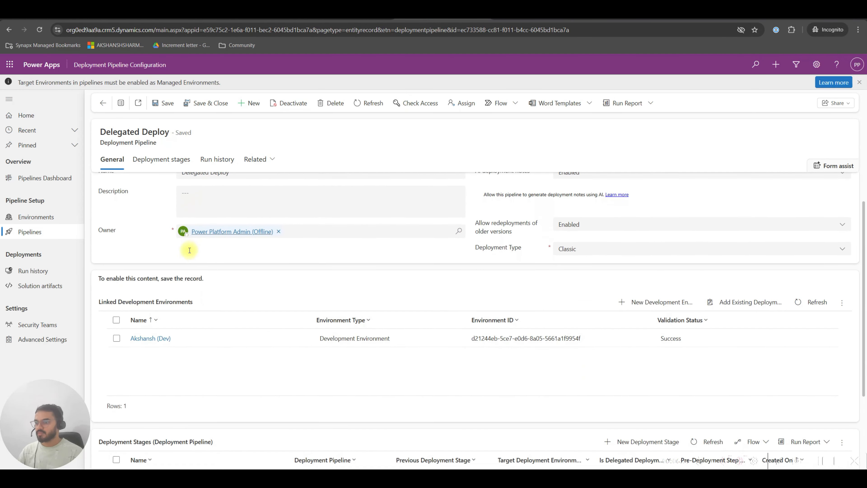
pyautogui.scroll(2, 210, 287)
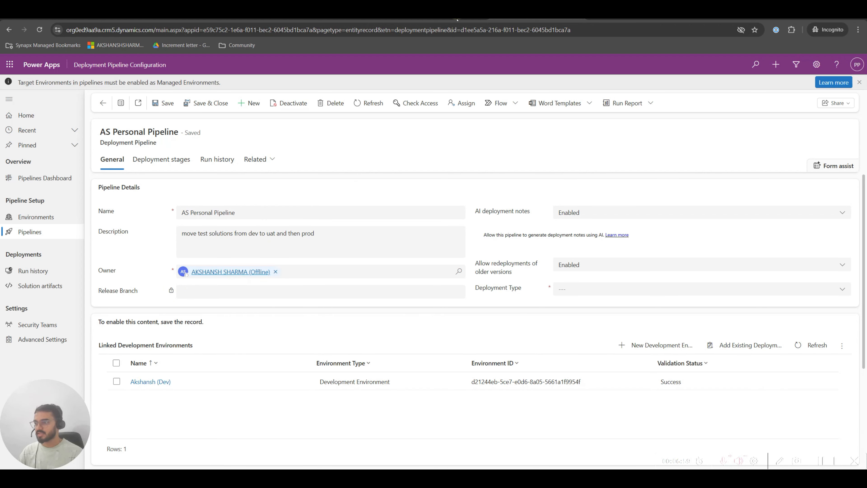
pyautogui.click(440, 17)
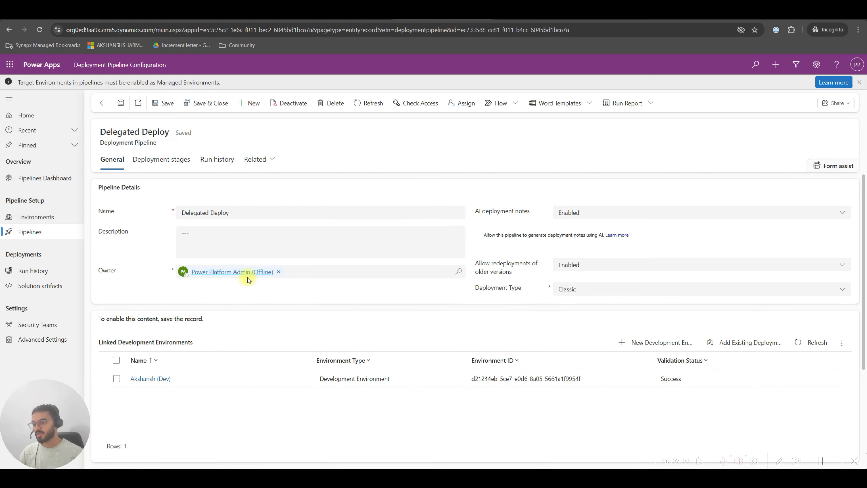
# Open the DEV to UAT stage of Delegated Deploy and review its pre-deployment and delegated deployment settings.
pyautogui.scroll(-3, 287, 311)
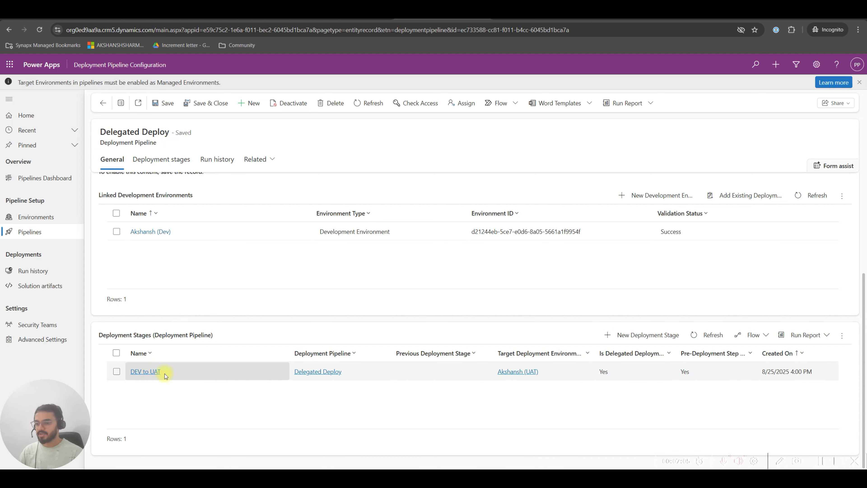
pyautogui.click(152, 373)
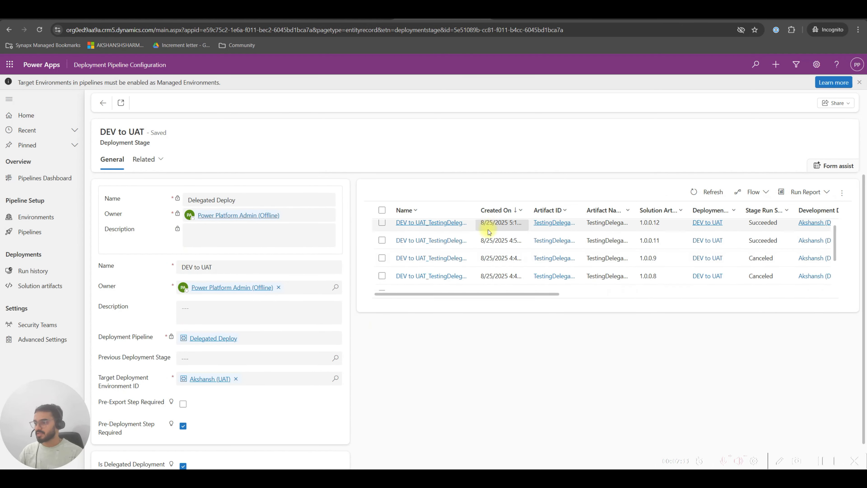
pyautogui.scroll(-2, 343, 330)
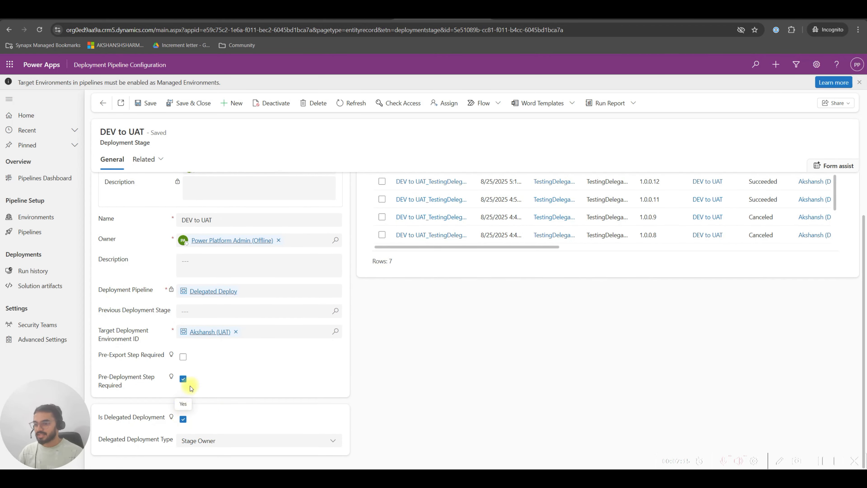
# Open the DEV to UAT stage of AS Personal Pipeline and review its owner, pre-deployment and delegated deployment settings.
pyautogui.click(518, 15)
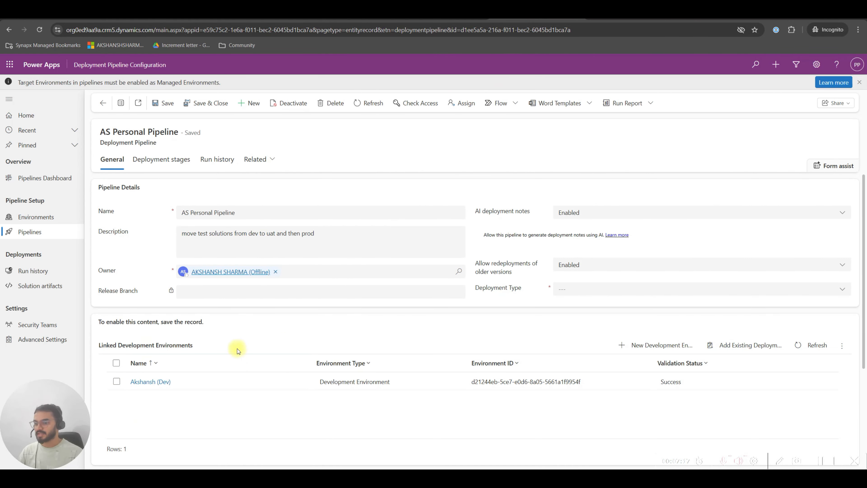
pyautogui.scroll(-5, 212, 362)
pyautogui.click(154, 373)
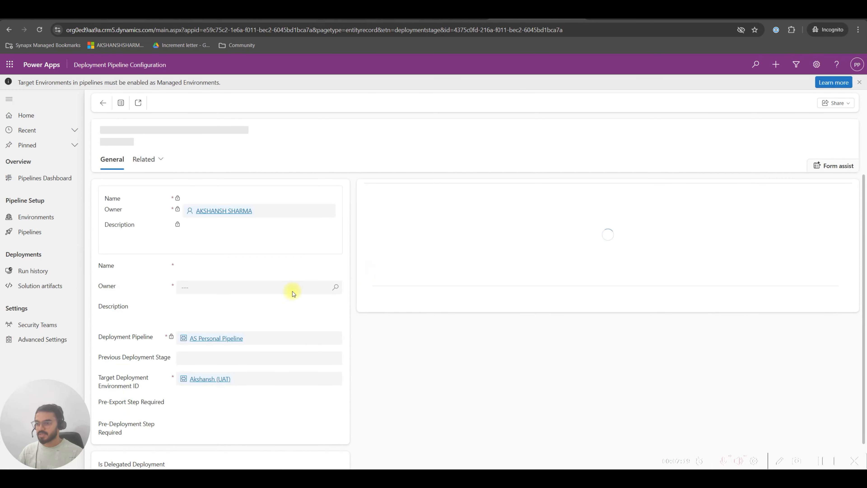
pyautogui.scroll(-1, 382, 349)
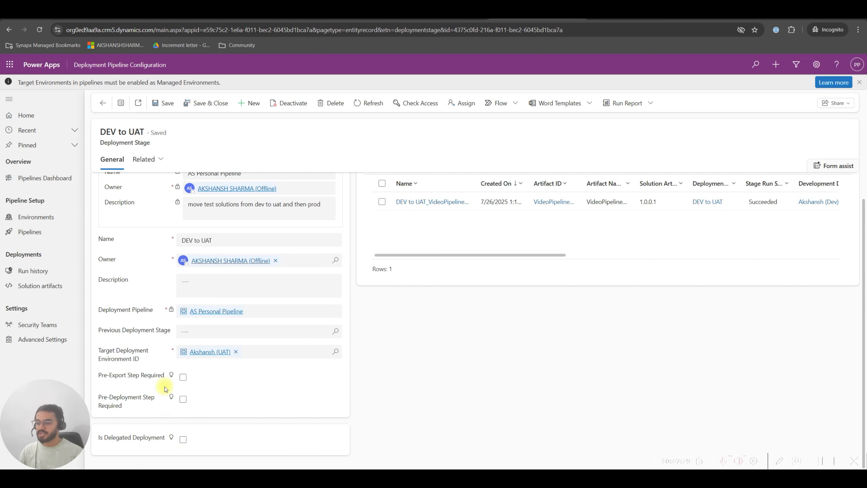
pyautogui.scroll(1, 199, 409)
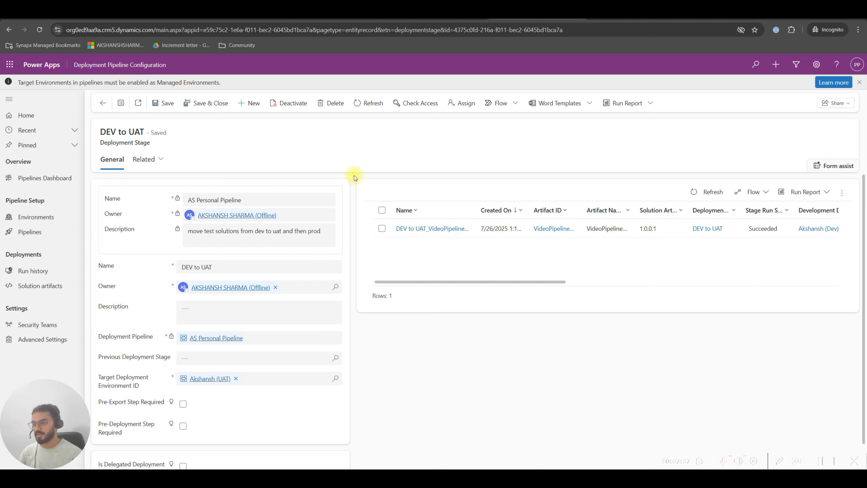
pyautogui.scroll(-1, 201, 406)
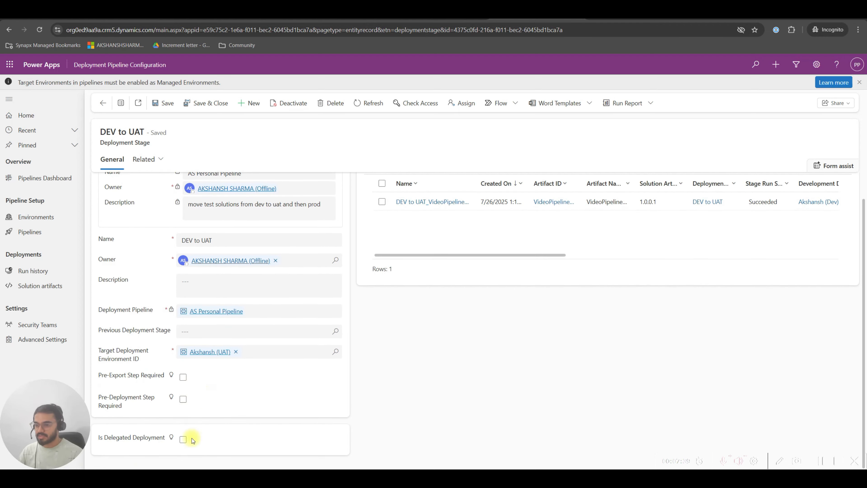
pyautogui.scroll(1, 406, 374)
# Return to the DEV to UAT stage of Delegated Deploy and view the available Delegated Deployment Type options.
pyautogui.click(437, 17)
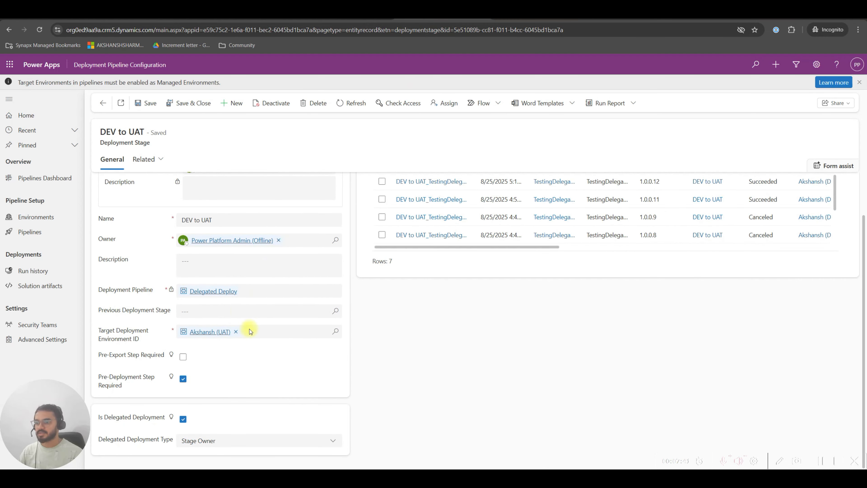
pyautogui.scroll(2, 249, 330)
pyautogui.scroll(-2, 294, 333)
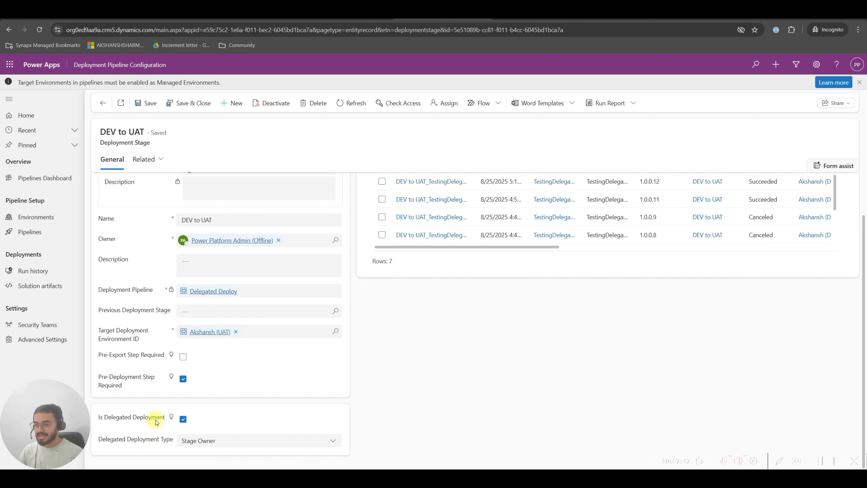
pyautogui.click(300, 443)
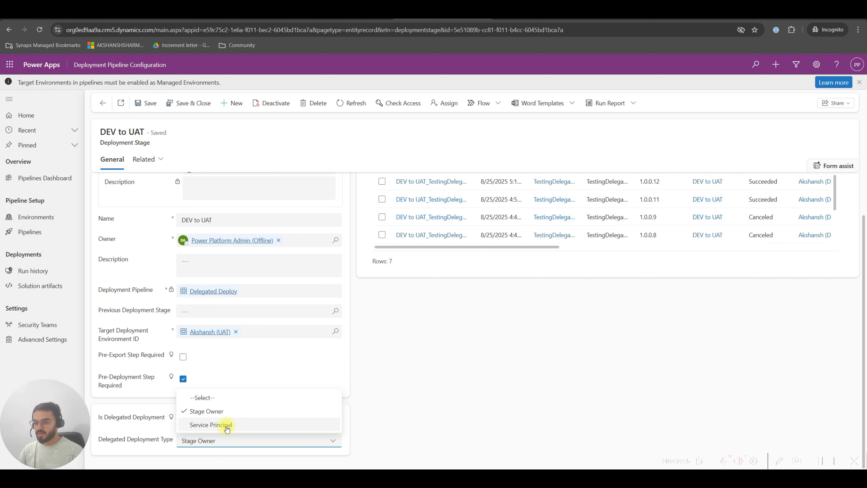
pyautogui.click(369, 410)
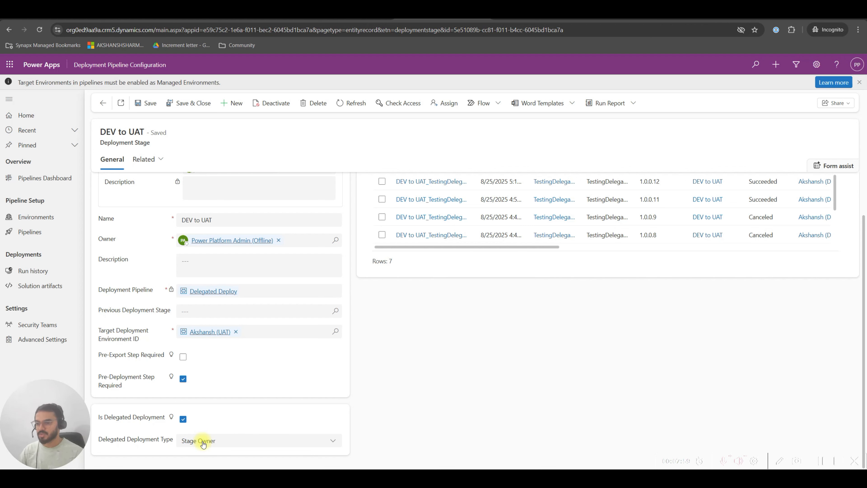
# Examine the Delegated Deploy stage's owner, run records and Is Delegated Deployment setting.
pyautogui.scroll(2, 209, 434)
pyautogui.scroll(-2, 204, 442)
pyautogui.scroll(2, 220, 416)
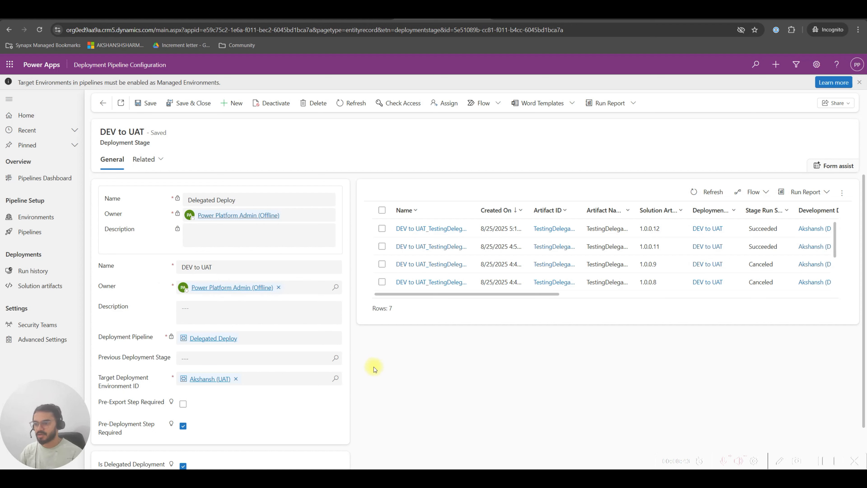
pyautogui.scroll(-1, 374, 367)
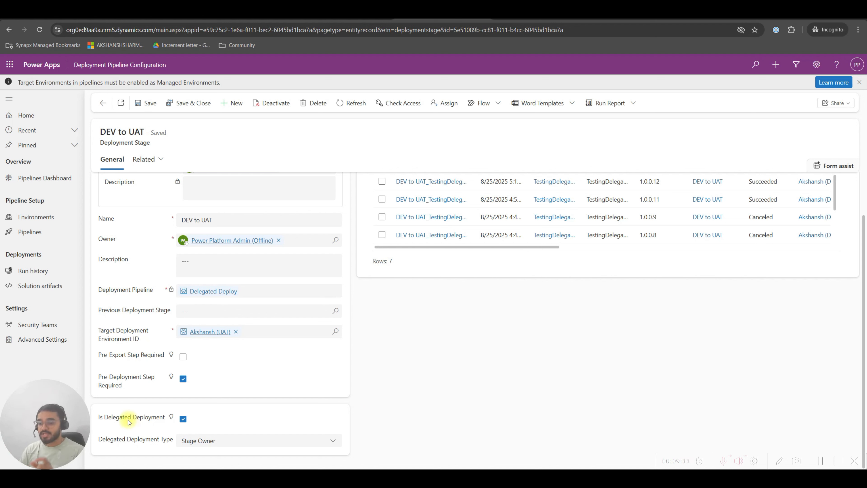
pyautogui.moveTo(116, 419); pyautogui.dragTo(161, 420)
pyautogui.click(144, 418)
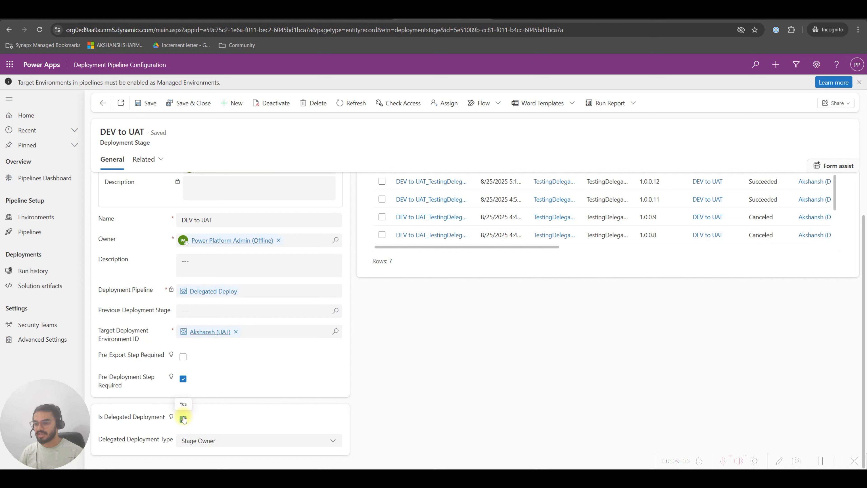
pyautogui.scroll(2, 351, 399)
pyautogui.scroll(-2, 351, 400)
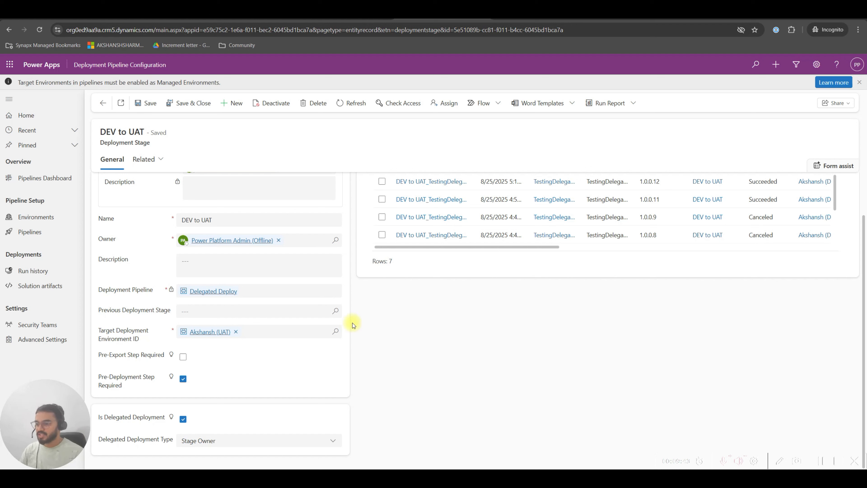
# Turn Is Delegated Deployment off and back on for the Delegated Deploy DEV to UAT stage.
pyautogui.click(183, 418)
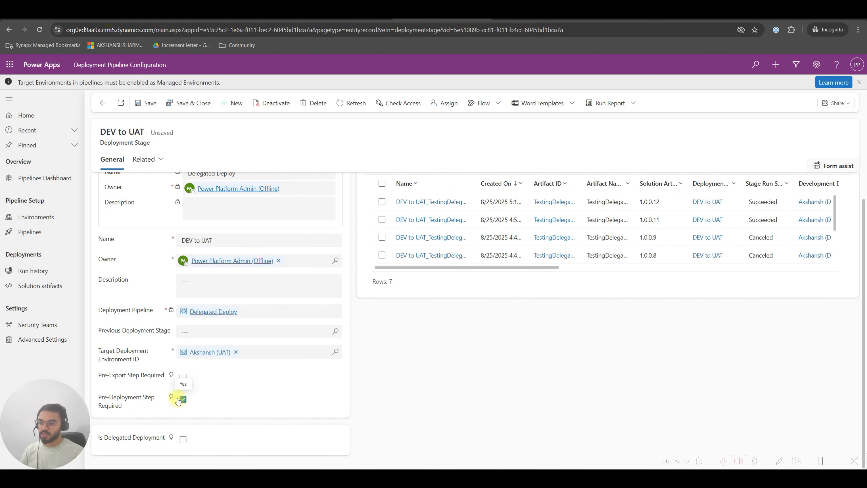
pyautogui.click(184, 440)
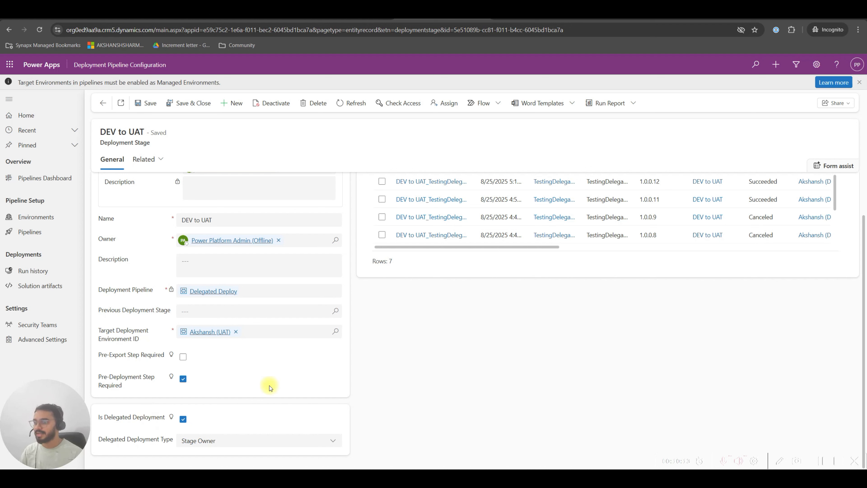
pyautogui.scroll(2, 269, 385)
pyautogui.scroll(-2, 268, 386)
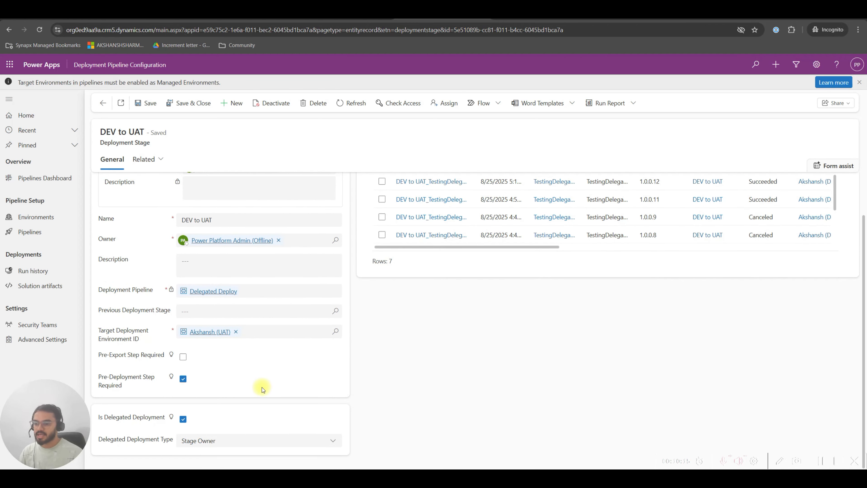
# Switch to Power Automate, review the run history of Approval Flow for Pipelines and open the flow in the designer.
pyautogui.click(249, 19)
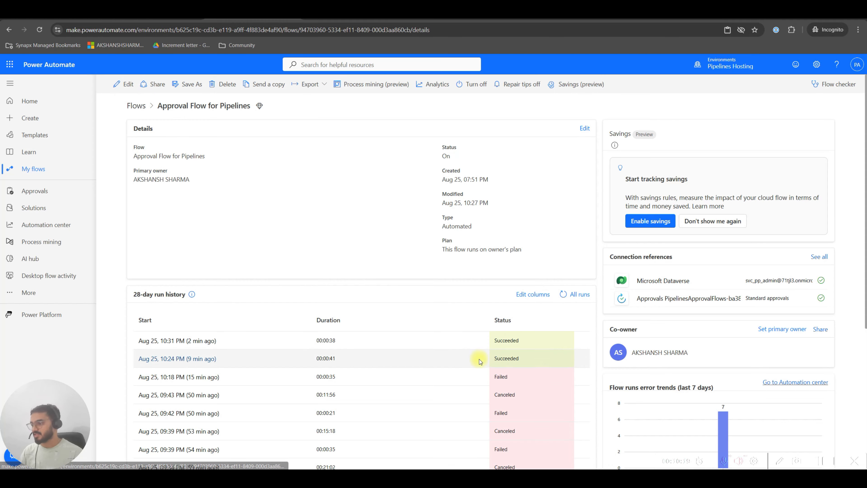
pyautogui.scroll(-3, 485, 361)
pyautogui.scroll(3, 180, 204)
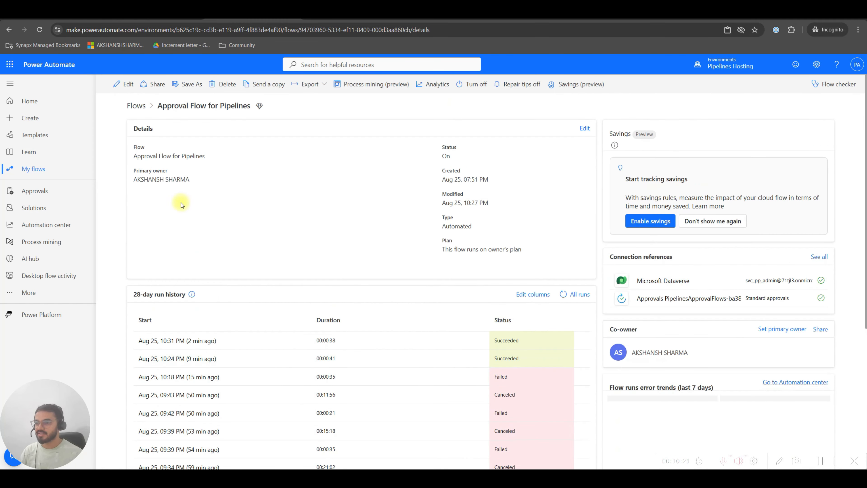
pyautogui.click(128, 84)
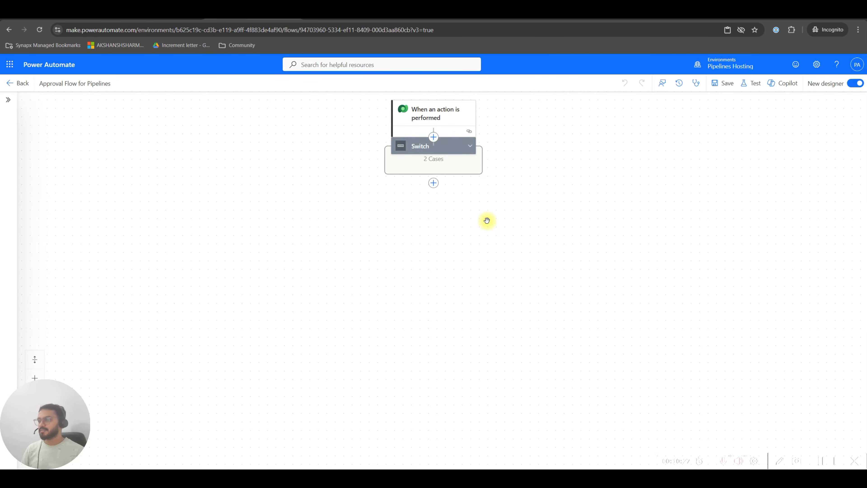
# Expand the Switch and inspect the actions in its two cases, and open the parameters of the When an action is performed trigger.
pyautogui.click(470, 166)
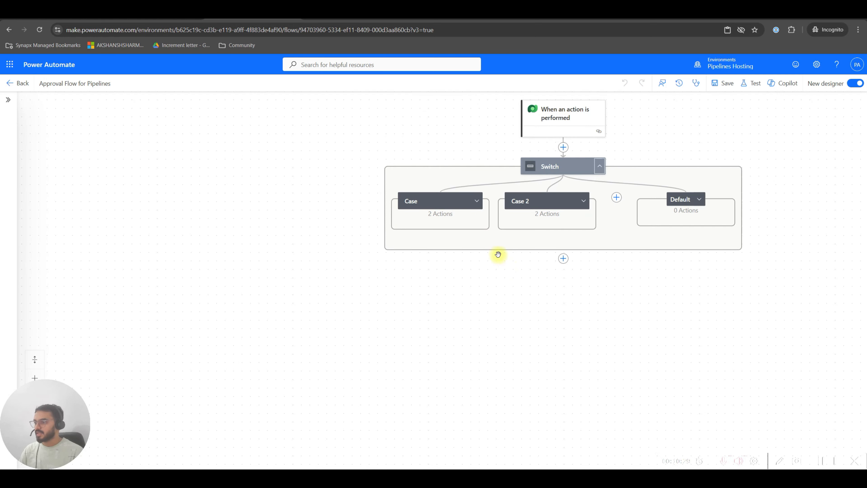
pyautogui.click(483, 201)
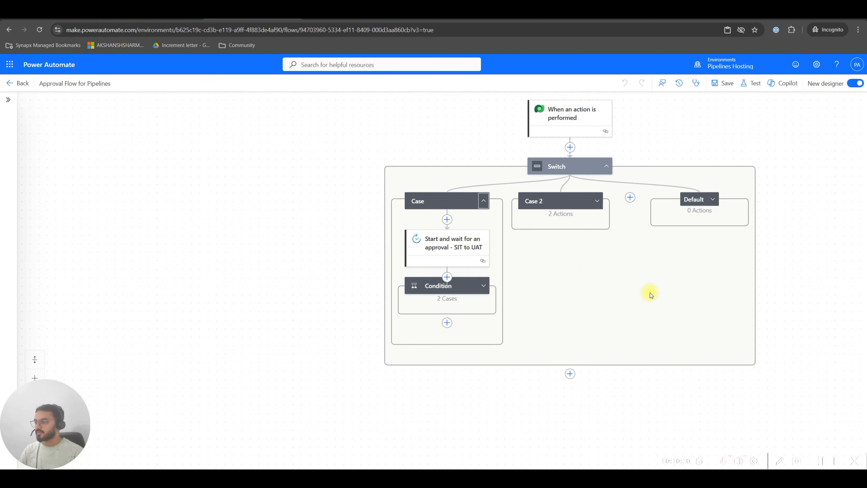
pyautogui.click(597, 201)
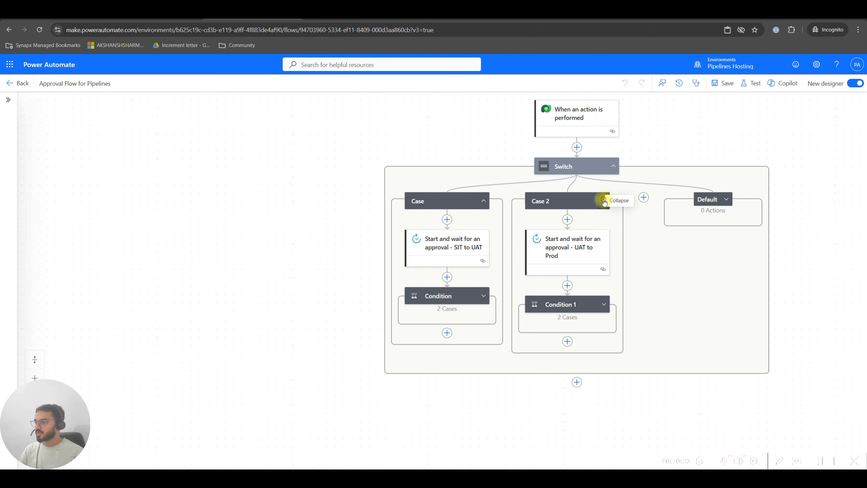
pyautogui.click(598, 204)
pyautogui.moveTo(566, 287); pyautogui.dragTo(449, 306)
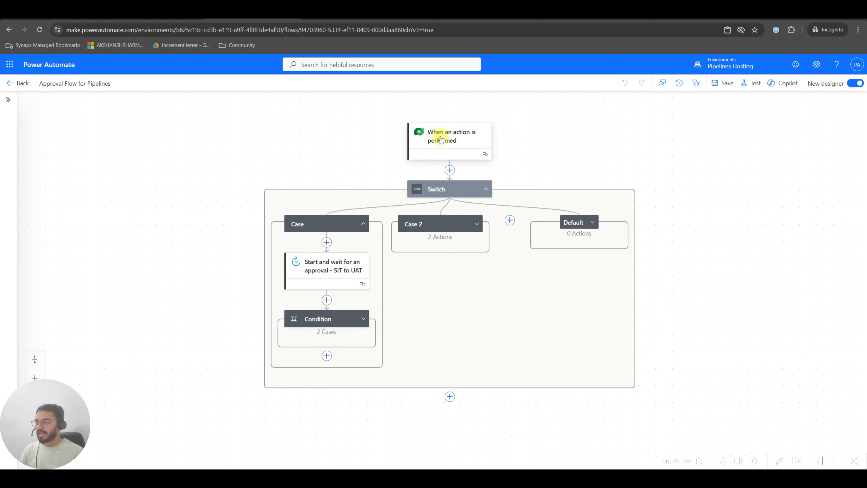
pyautogui.click(451, 141)
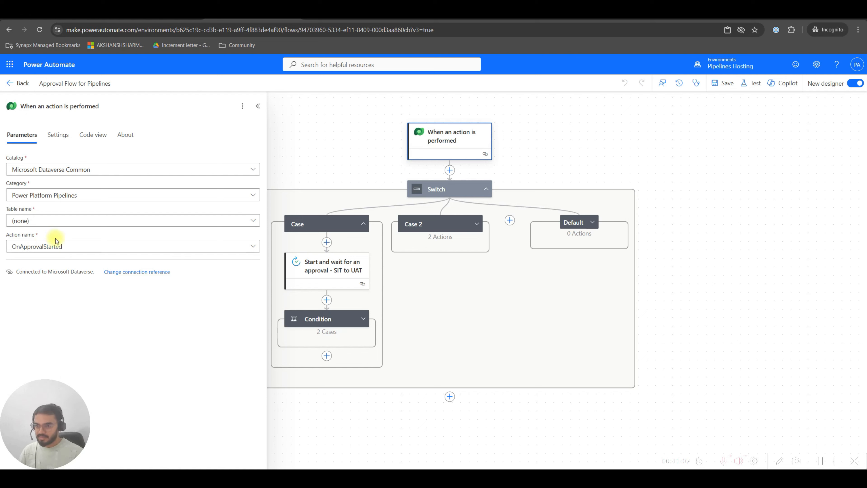
# Return to the DEV to UAT stage in Deployment Pipeline Configuration and switch Is Delegated Deployment off and on again.
pyautogui.click(431, 21)
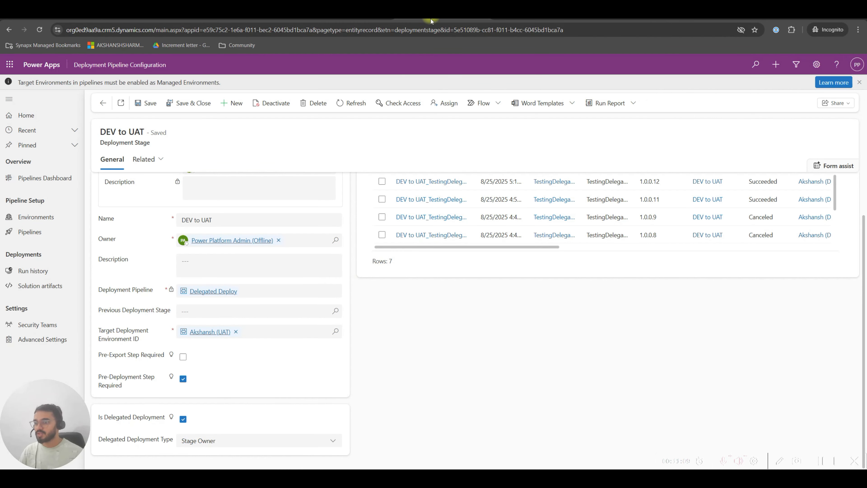
pyautogui.click(183, 418)
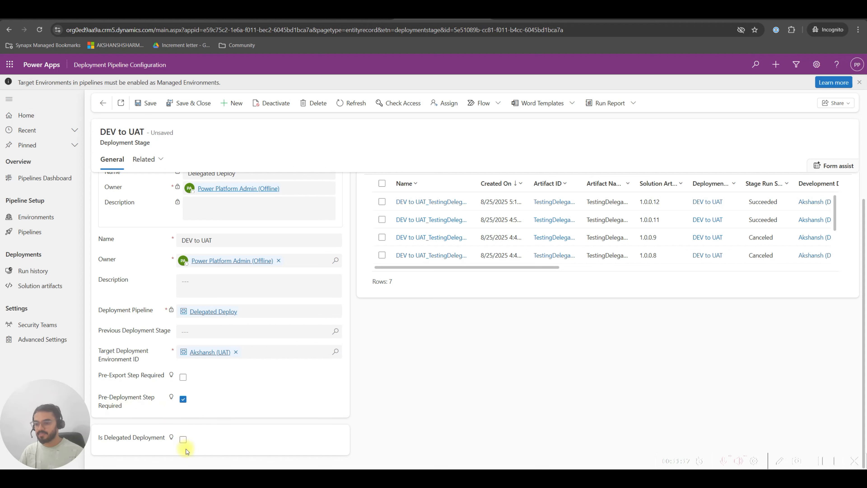
pyautogui.click(183, 439)
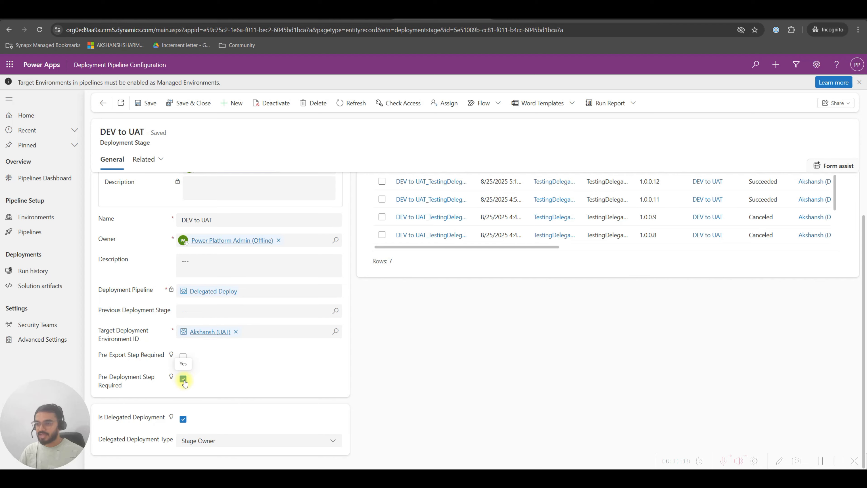
# Return to the approval flow in Power Automate, view the trigger's available Action name options and glance at the Switch parameters.
pyautogui.click(246, 20)
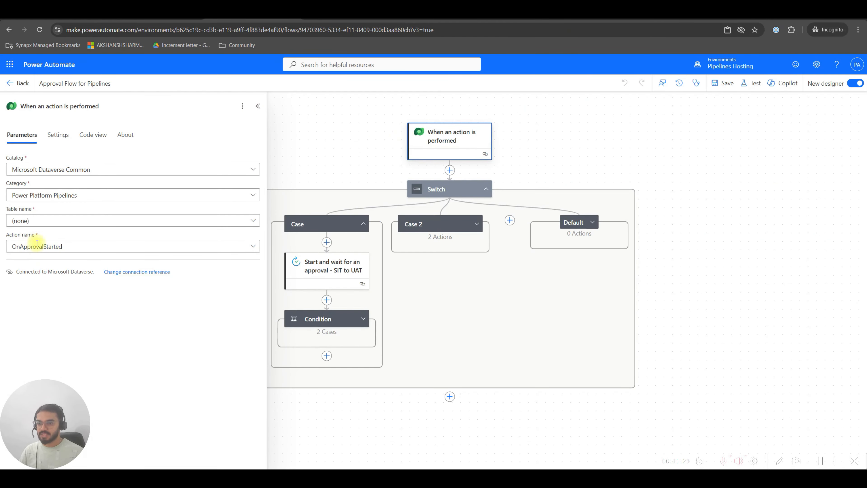
pyautogui.click(67, 247)
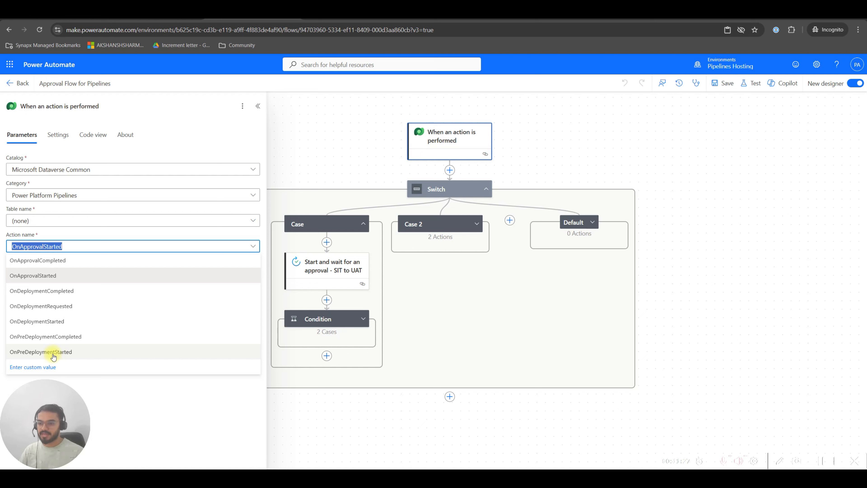
pyautogui.click(156, 401)
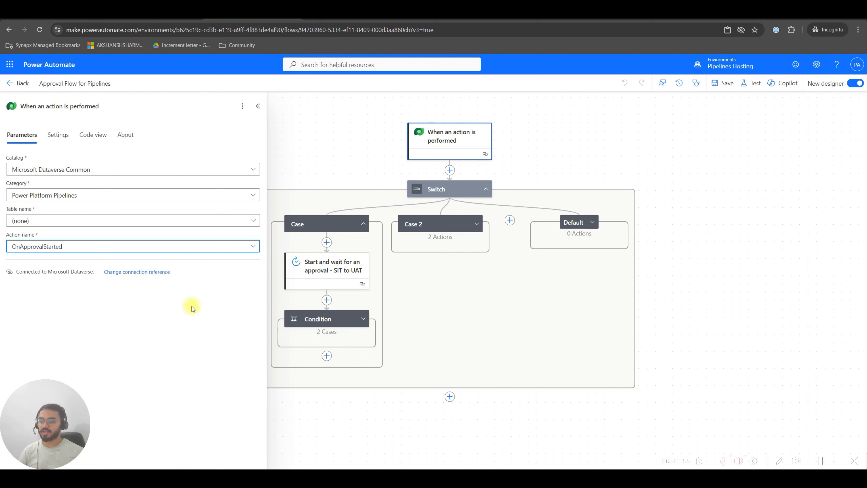
pyautogui.click(257, 106)
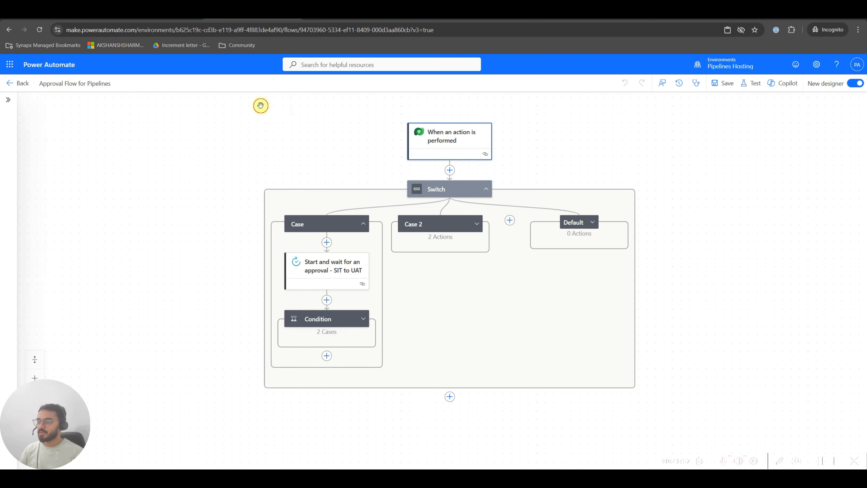
pyautogui.click(438, 188)
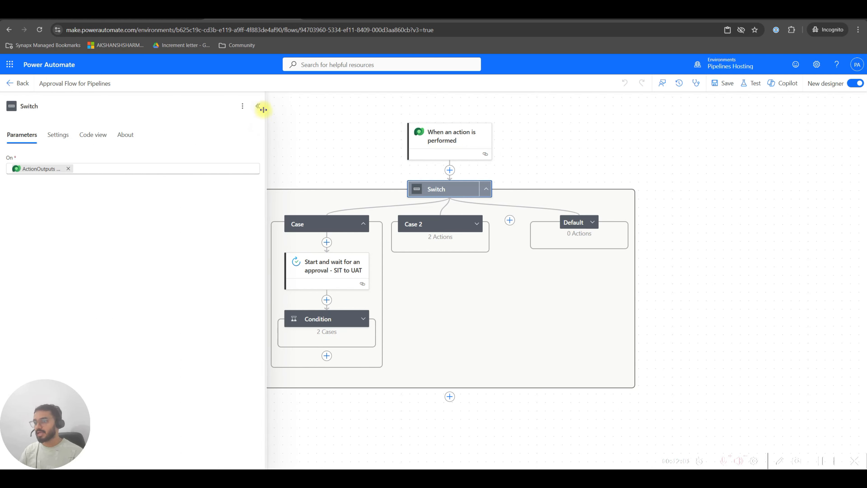
pyautogui.click(258, 106)
# Examine the full trigger condition expression in the settings of the When an action is performed trigger.
pyautogui.click(458, 136)
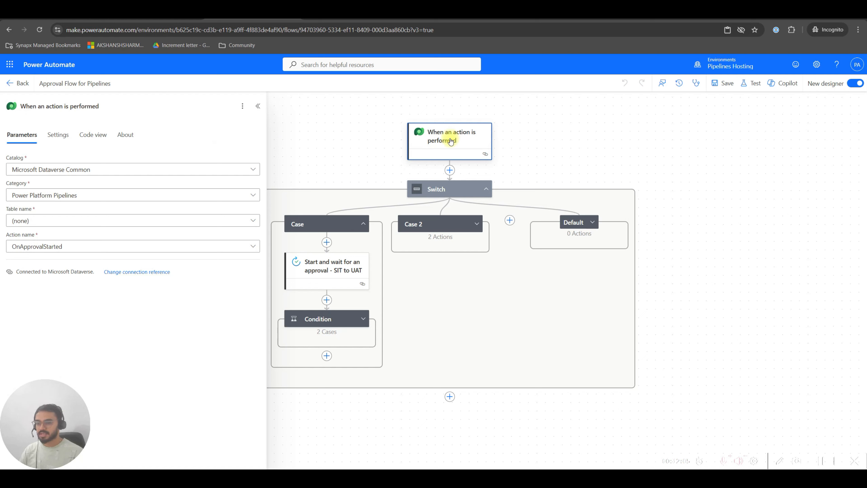
pyautogui.click(58, 135)
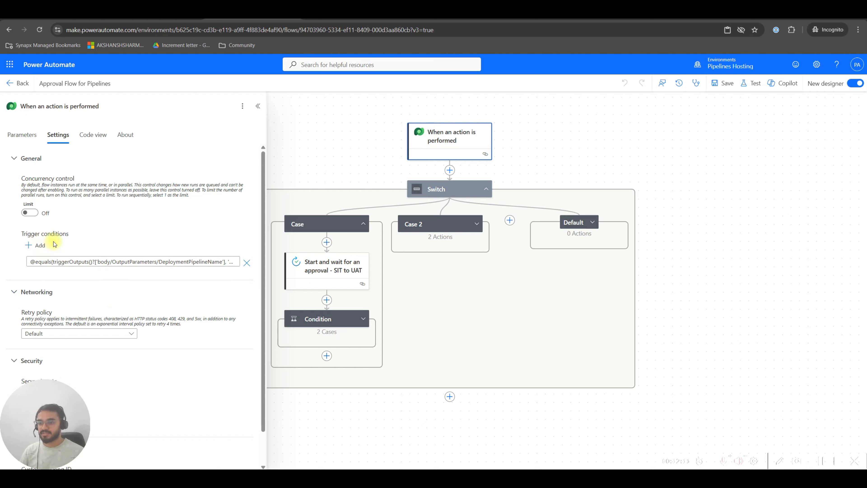
pyautogui.click(80, 261)
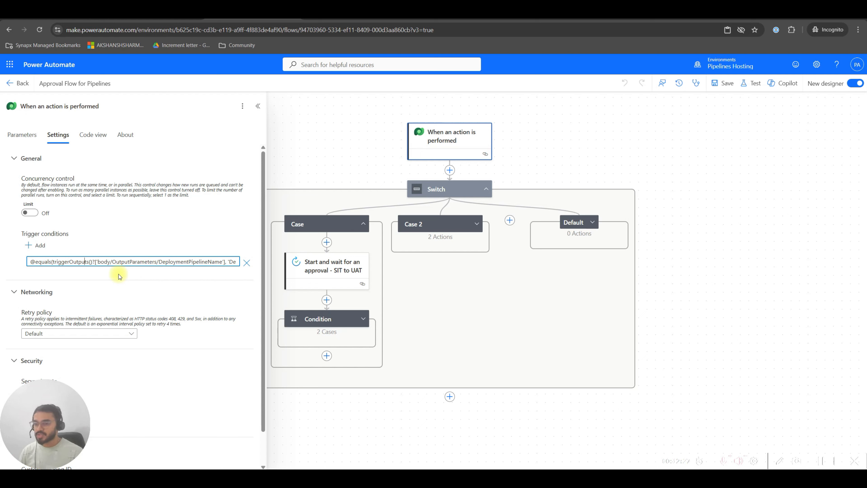
pyautogui.press('Right')
pyautogui.press('Right')
pyautogui.press('Right')
pyautogui.press('Right')
pyautogui.press('Right')
pyautogui.press('Right')
pyautogui.press('Right')
pyautogui.press('Right')
pyautogui.press('Right')
pyautogui.press('Right')
pyautogui.press('Right')
pyautogui.press('Right')
pyautogui.press('Right')
pyautogui.press('Right')
pyautogui.press('Right')
pyautogui.press('Right')
pyautogui.press('Right')
pyautogui.click(134, 261)
pyautogui.moveTo(133, 261); pyautogui.dragTo(196, 262)
pyautogui.click(198, 263)
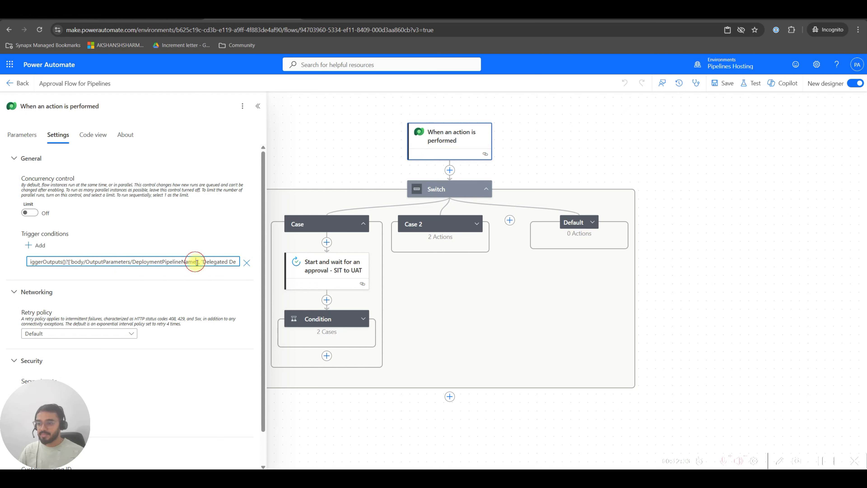
pyautogui.press('End')
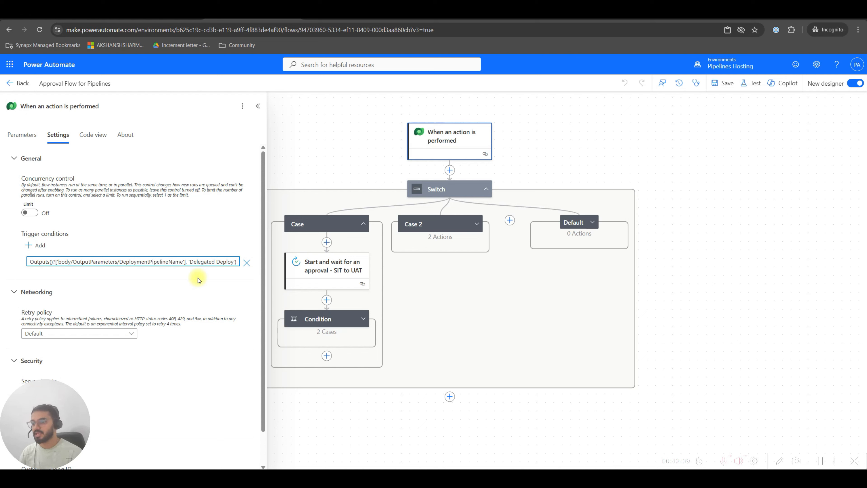
pyautogui.click(197, 275)
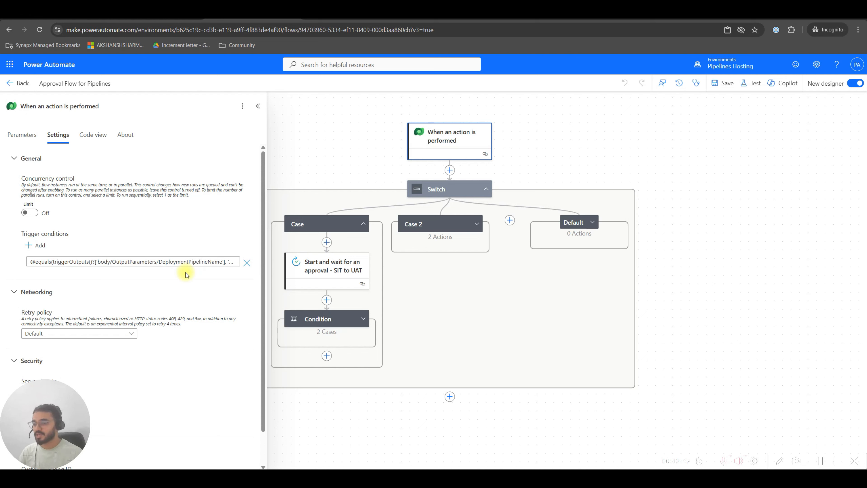
pyautogui.click(258, 106)
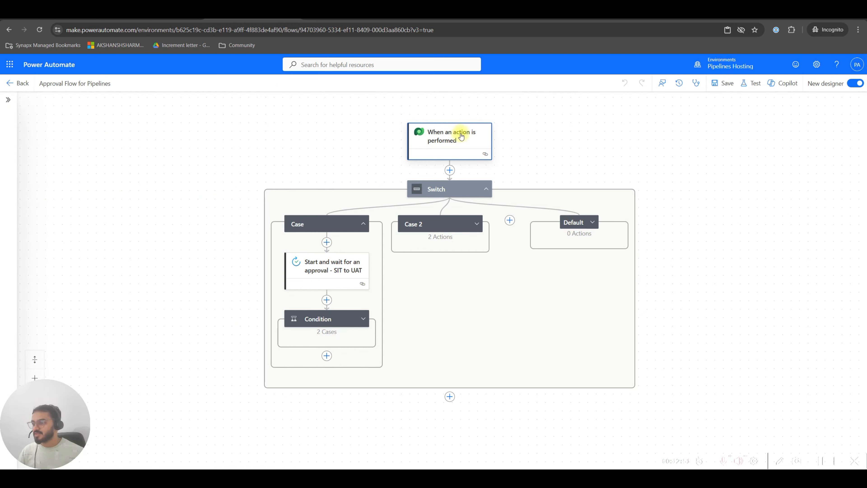
# Inspect the expression the Switch evaluates and compare it with the stage name in Deployment Pipeline Configuration.
pyautogui.click(443, 188)
pyautogui.moveTo(43, 173)
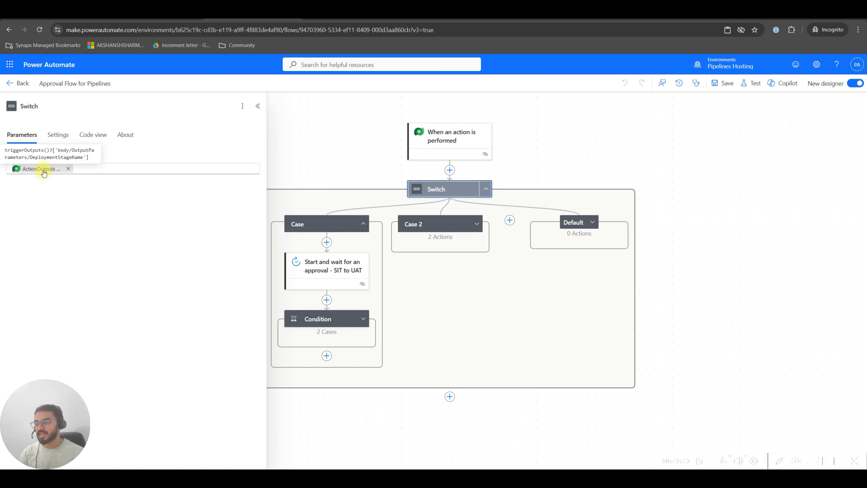
pyautogui.click(400, 12)
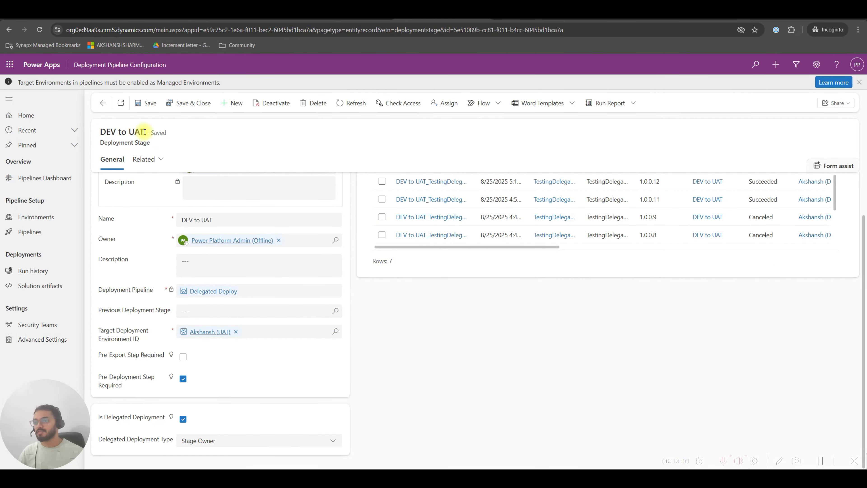
pyautogui.click(268, 18)
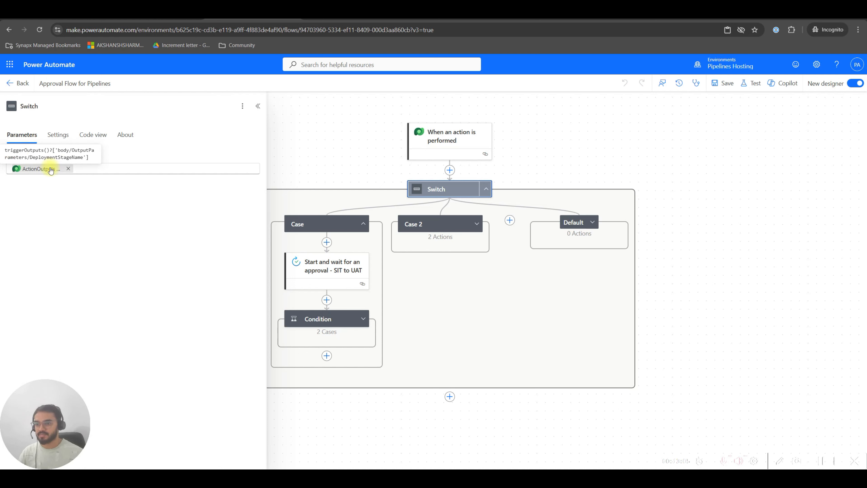
pyautogui.click(257, 105)
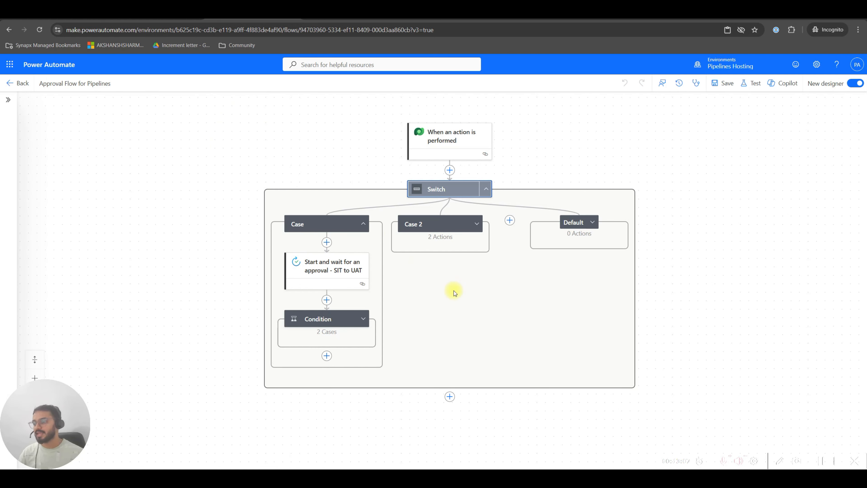
# Check the Equals values of Case and Case 2 in the flow's Switch.
pyautogui.click(364, 174)
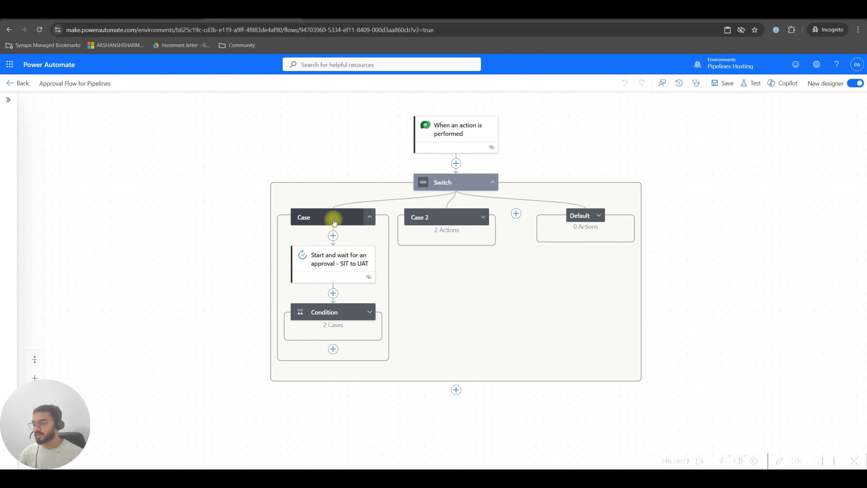
pyautogui.click(334, 219)
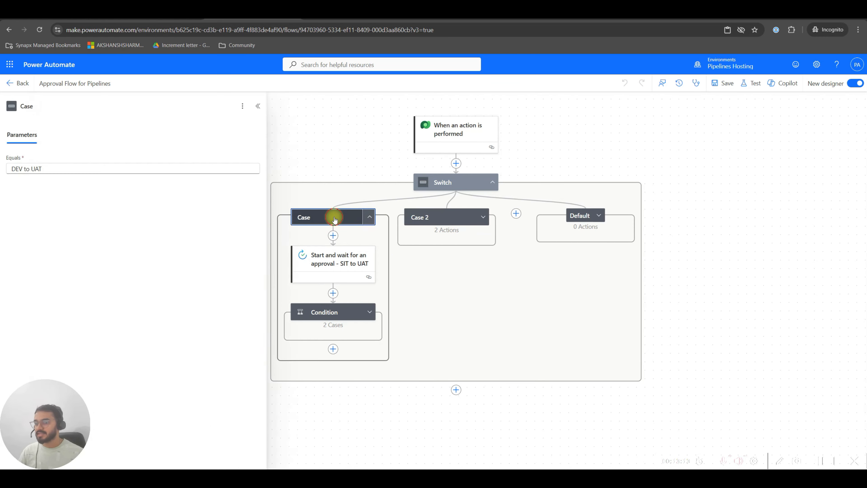
pyautogui.click(259, 108)
pyautogui.click(436, 217)
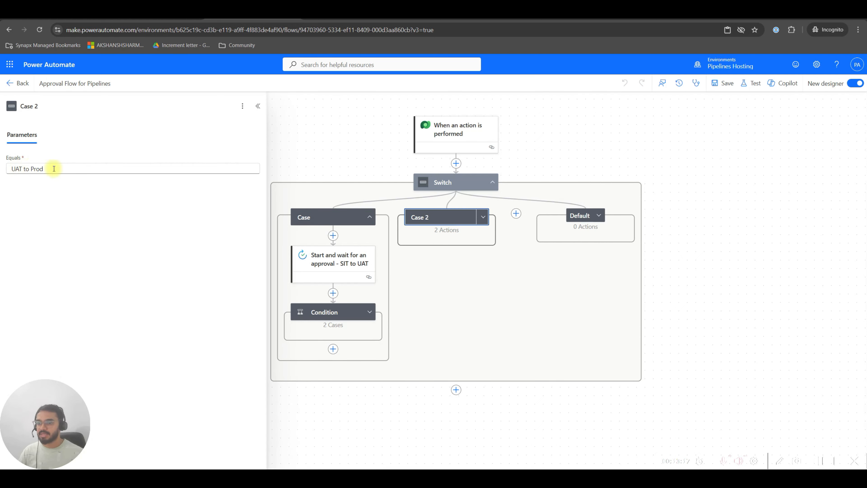
pyautogui.click(258, 106)
pyautogui.scroll(-1, 372, 171)
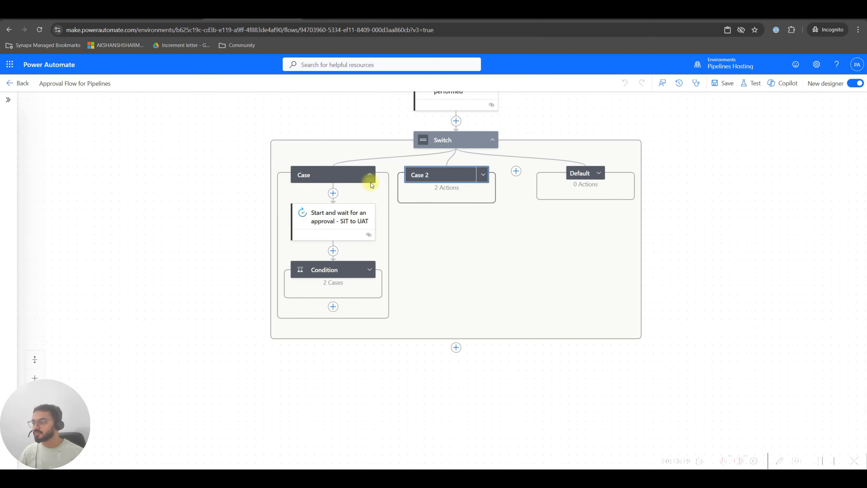
pyautogui.click(194, 200)
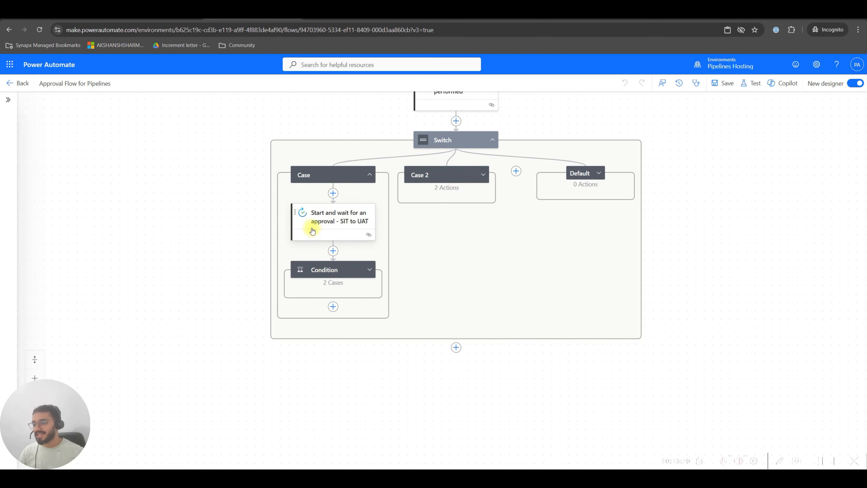
# Recheck the Equals value of the first Case in the Switch.
pyautogui.click(312, 179)
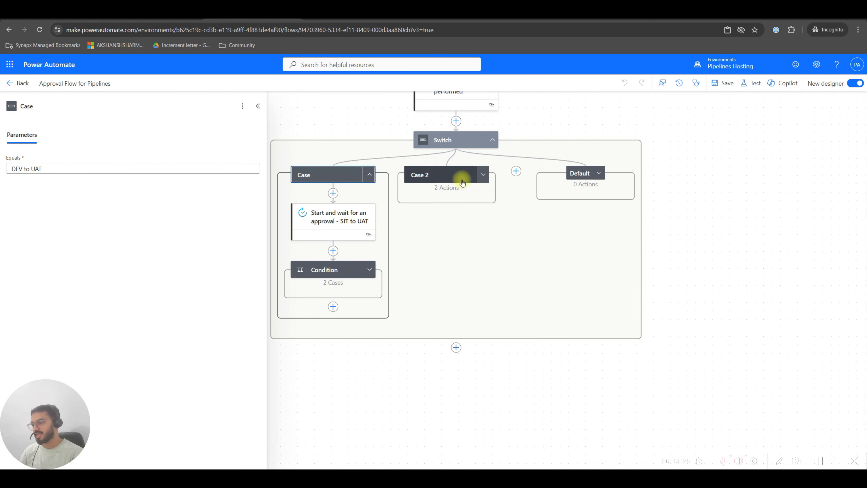
pyautogui.click(258, 106)
pyautogui.click(232, 194)
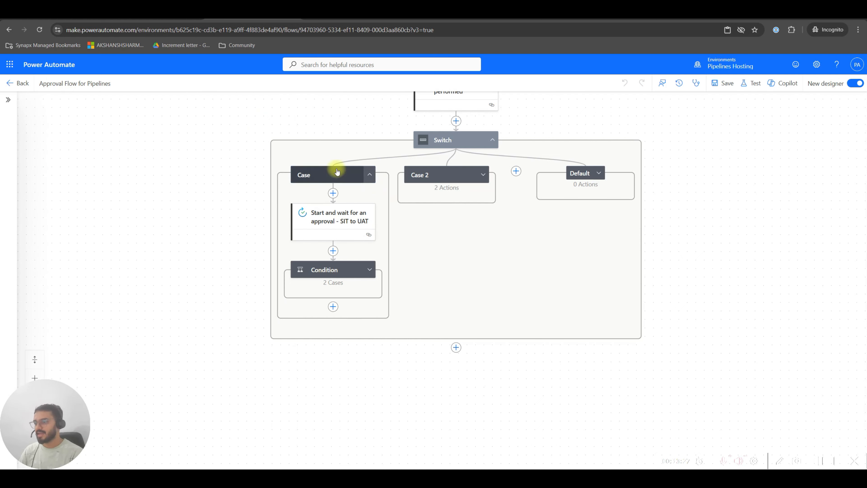
# Review the approval type, title, assignee and details of the Start and wait for an approval - SIT to UAT action.
pyautogui.click(348, 222)
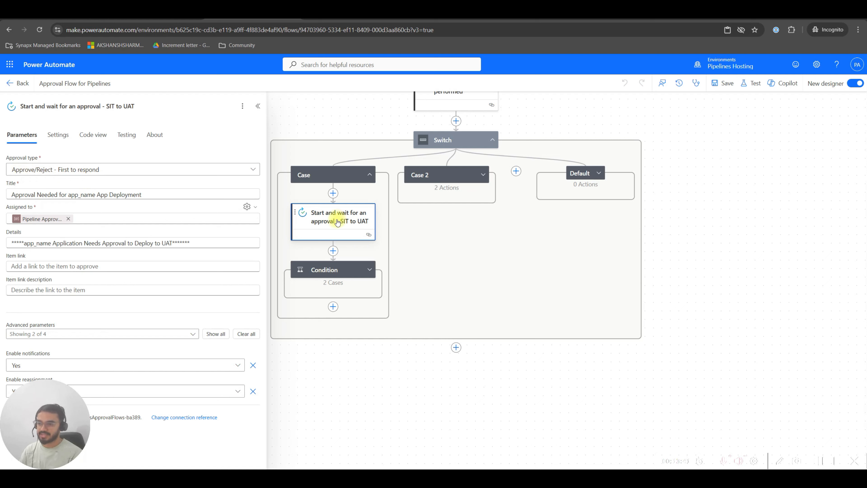
pyautogui.click(258, 106)
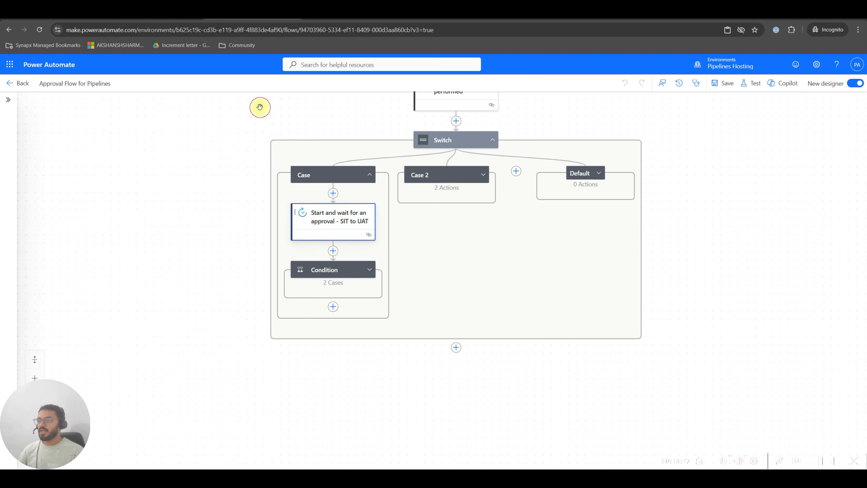
pyautogui.click(341, 219)
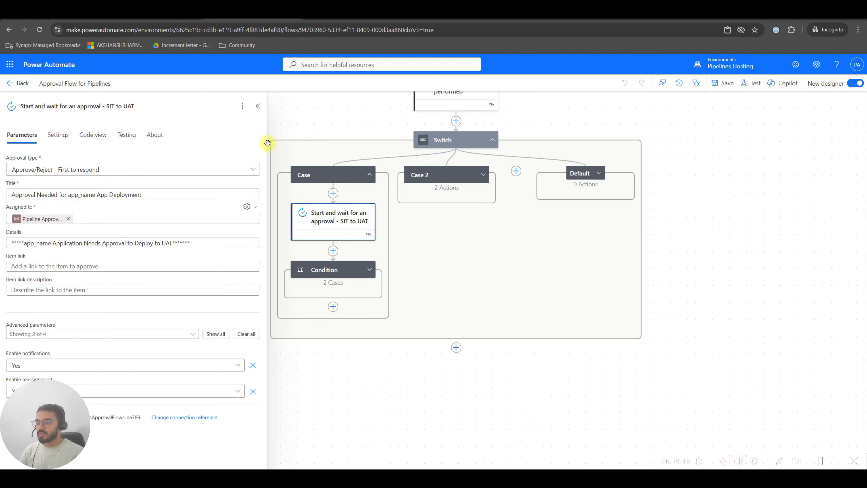
pyautogui.click(259, 107)
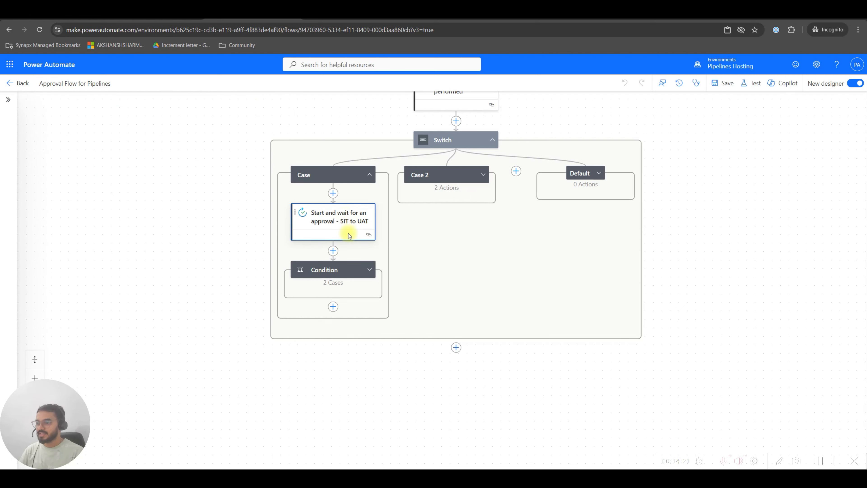
# Expand the Condition below the approval action and examine its condition expression.
pyautogui.click(370, 269)
pyautogui.click(382, 231)
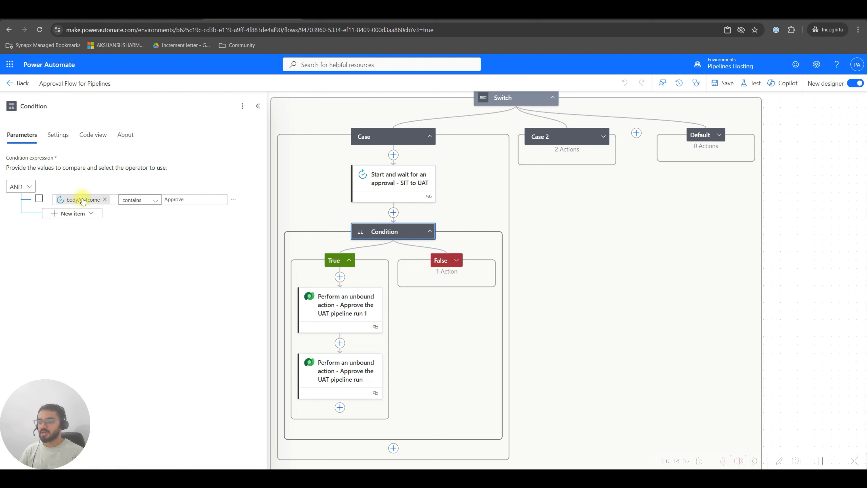
pyautogui.click(257, 106)
# Review the action name and parameters of the Approve the UAT pipeline run 1 action in the True branch.
pyautogui.scroll(-2, 420, 291)
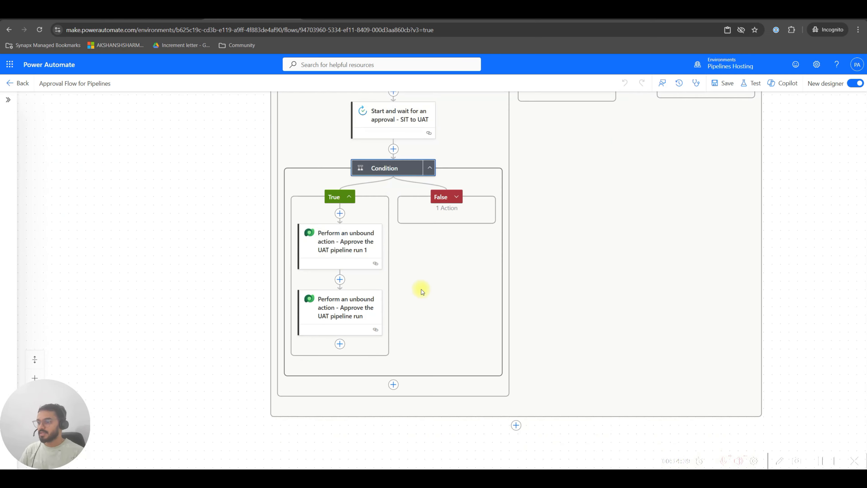
pyautogui.click(358, 245)
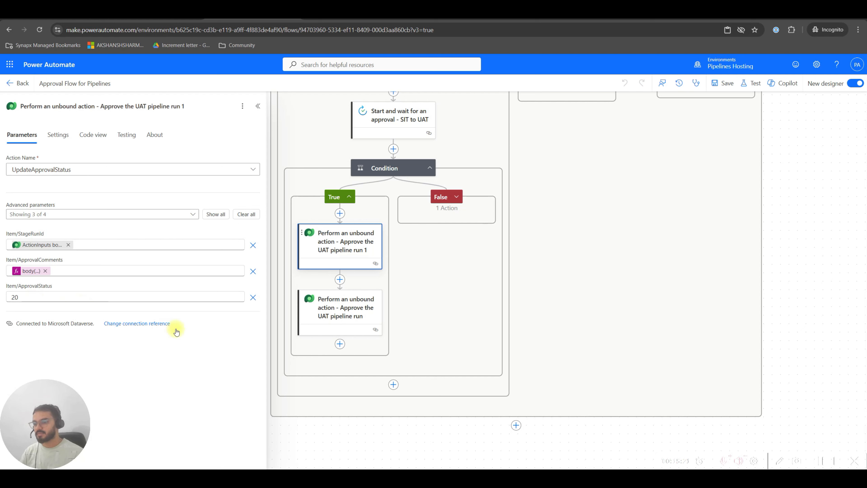
pyautogui.click(258, 106)
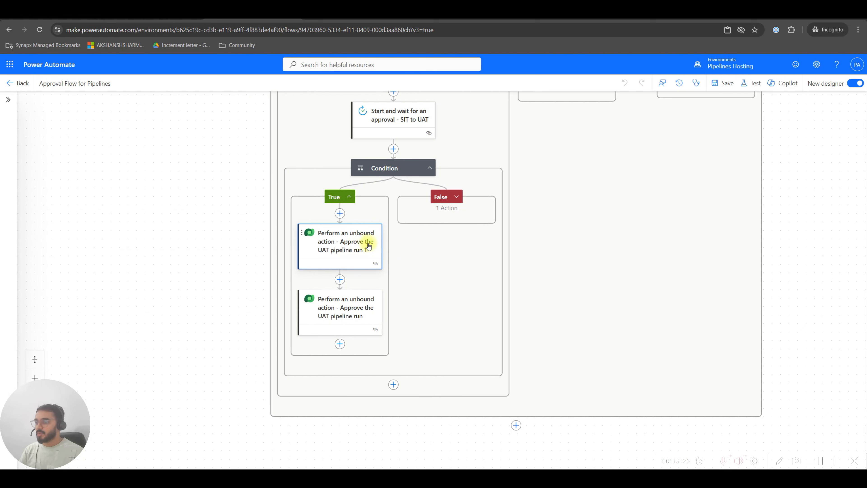
# Review the parameters of the second True-branch action, Approve the UAT pipeline run, and compare them with the DEV to UAT stage settings.
pyautogui.scroll(-1, 364, 271)
pyautogui.click(363, 271)
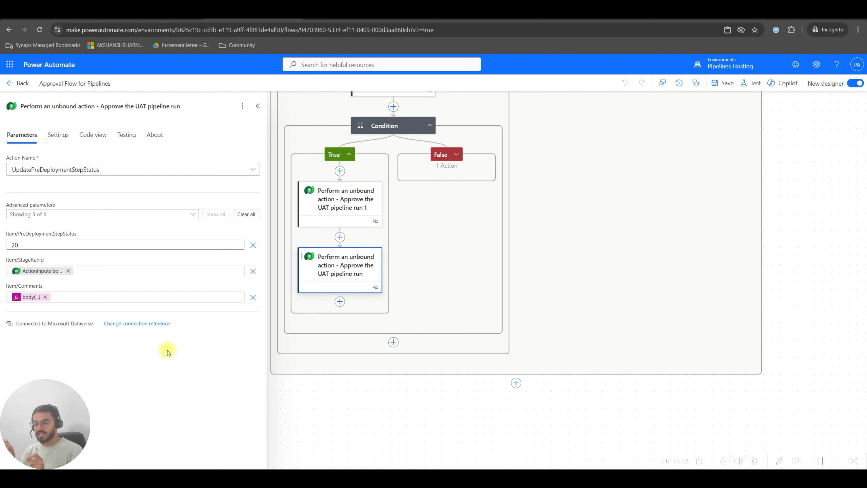
pyautogui.click(415, 13)
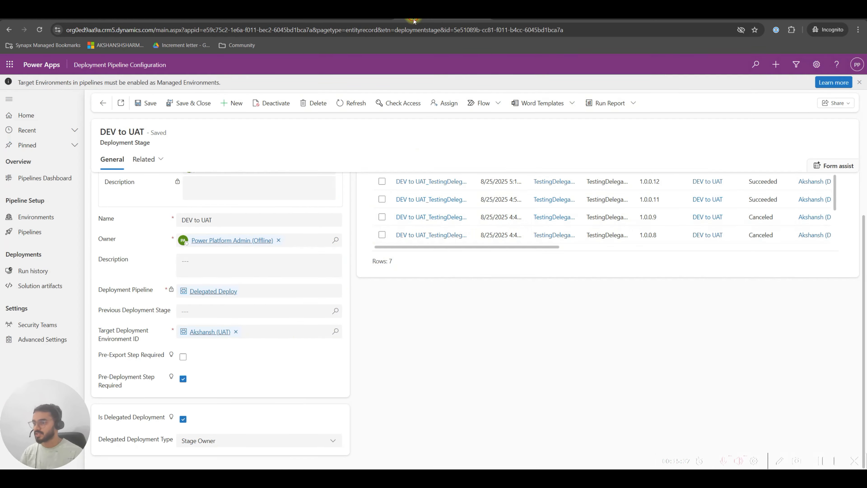
pyautogui.click(254, 15)
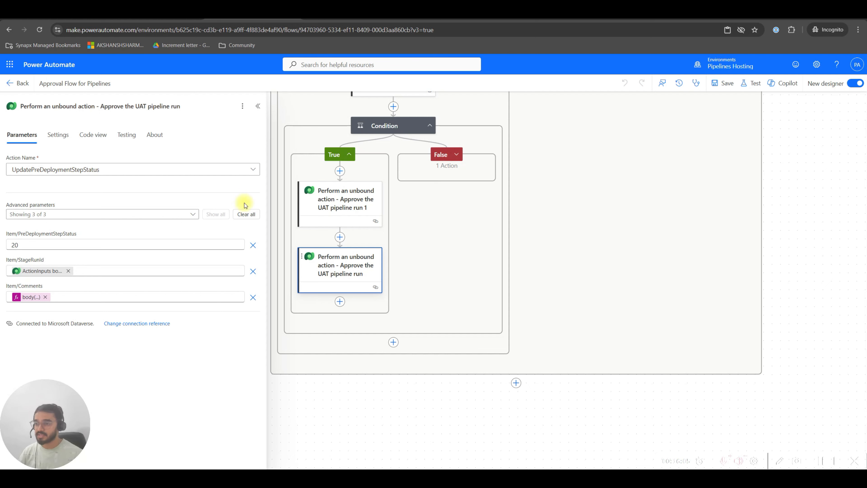
pyautogui.click(257, 106)
# Recheck the PreDeploymentStepStatus, StageRunId and Comments parameters of the Approve the UAT pipeline run action.
pyautogui.scroll(1, 433, 298)
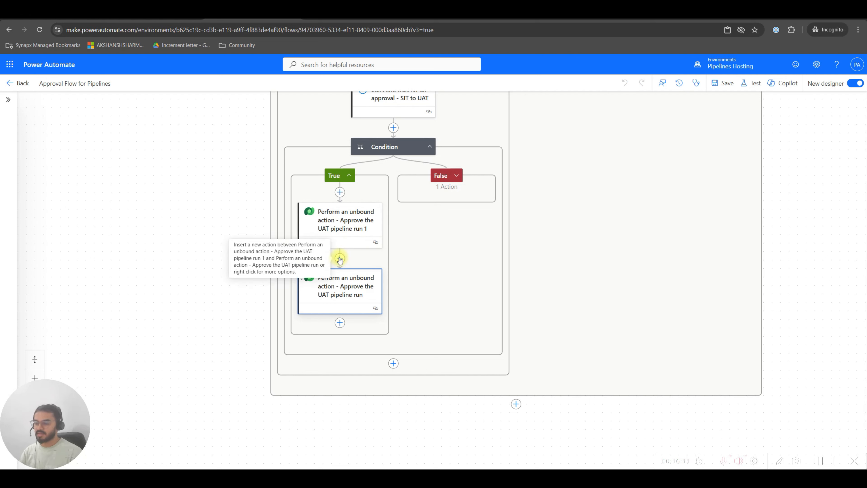
pyautogui.click(354, 295)
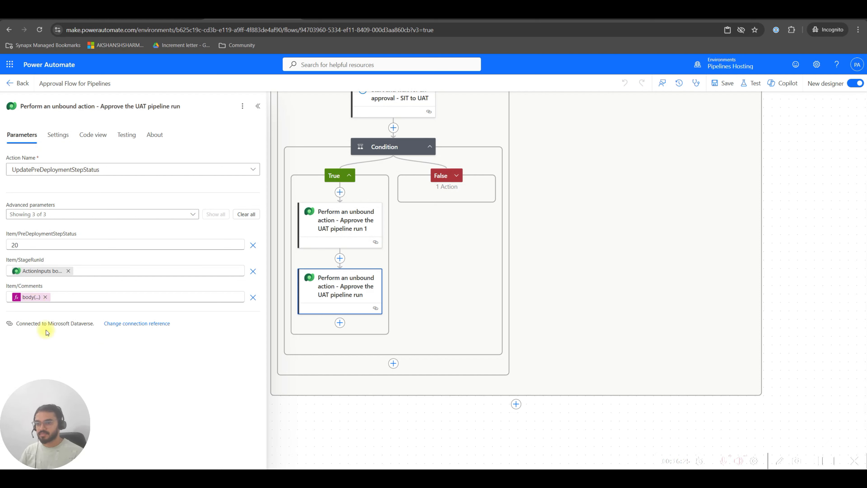
pyautogui.click(258, 106)
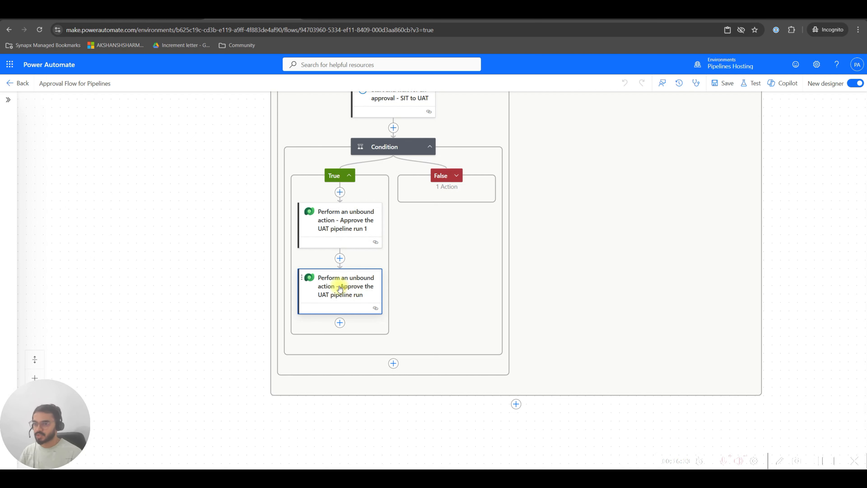
# Return to the flow's details, open the Aug 25, 10:46 PM run from the run history and expand its Switch.
pyautogui.click(18, 84)
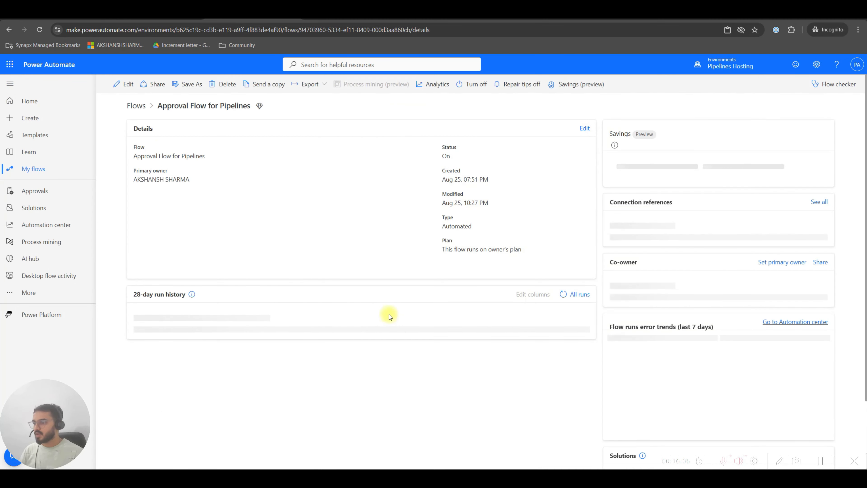
pyautogui.scroll(-2, 409, 297)
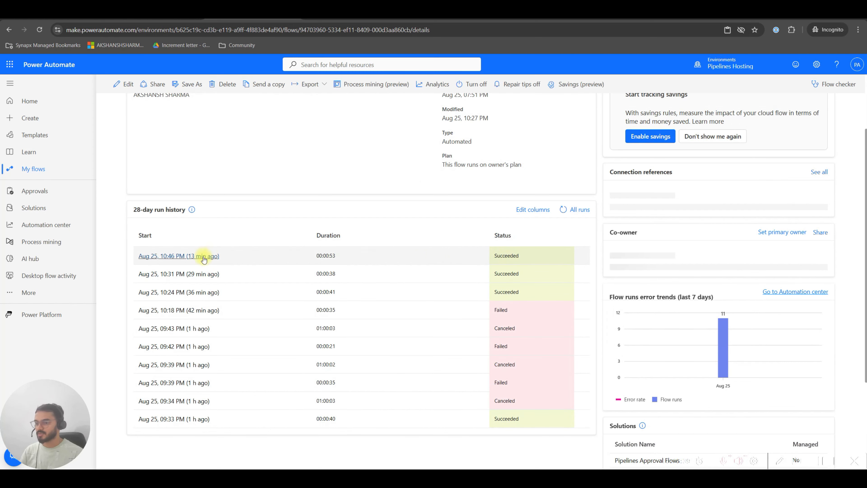
pyautogui.click(210, 256)
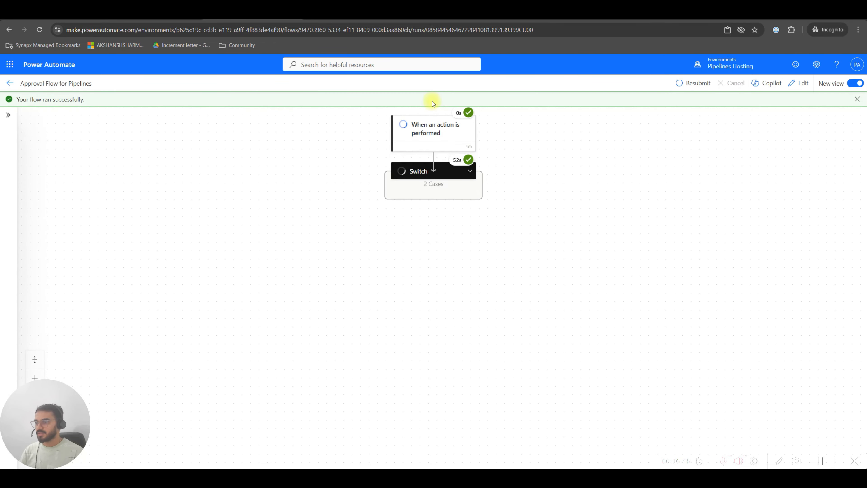
pyautogui.click(473, 188)
# Examine the run's input parameters and trigger condition for the When an action is performed trigger.
pyautogui.click(594, 135)
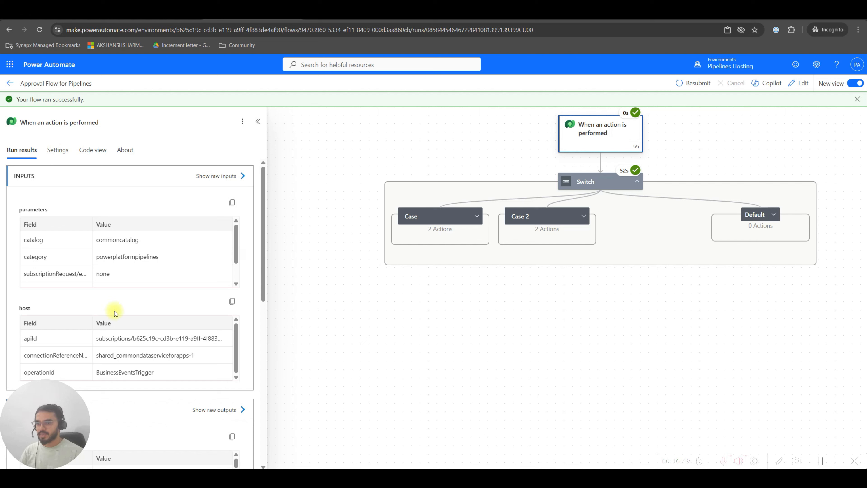
pyautogui.scroll(-1, 143, 254)
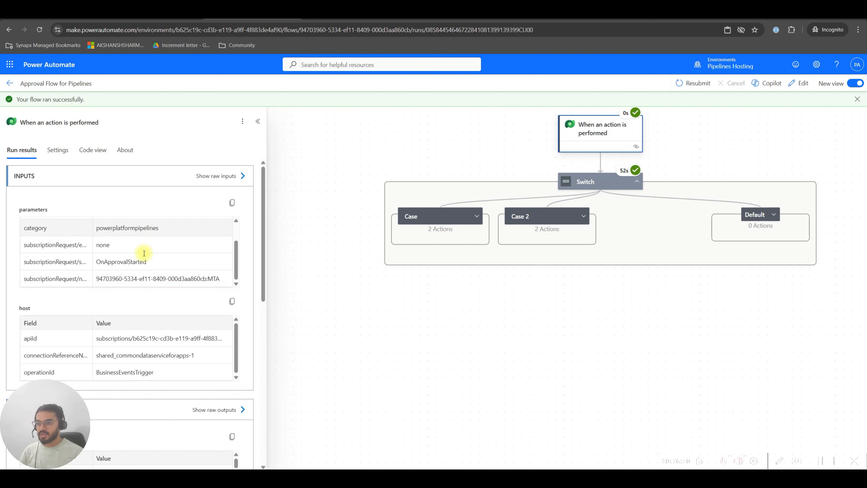
pyautogui.click(56, 150)
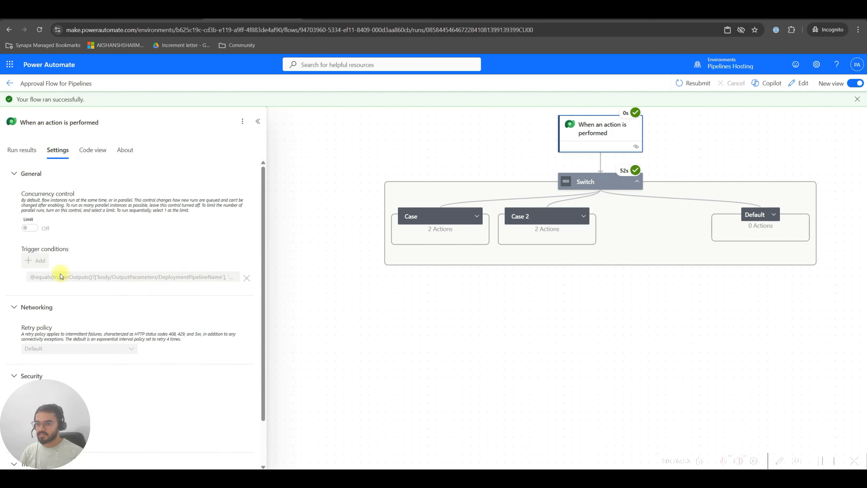
pyautogui.click(22, 151)
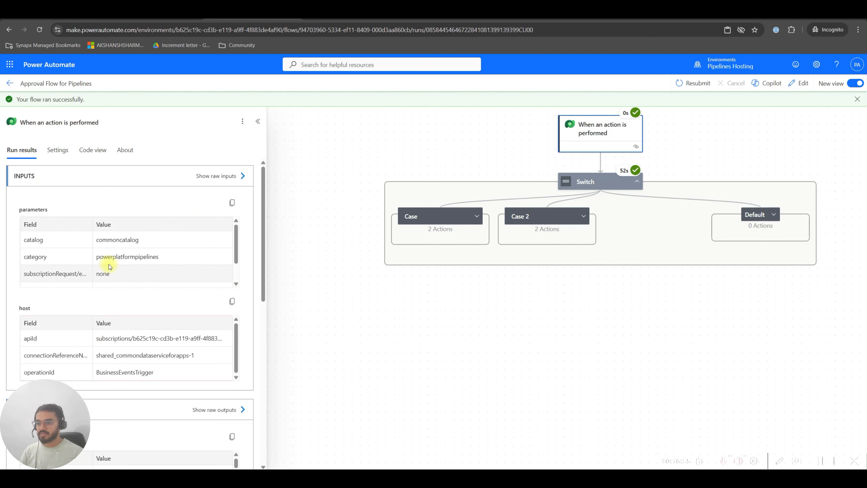
# Find the deployment stage and pipeline names in the body of the trigger's outputs.
pyautogui.scroll(-1, 147, 289)
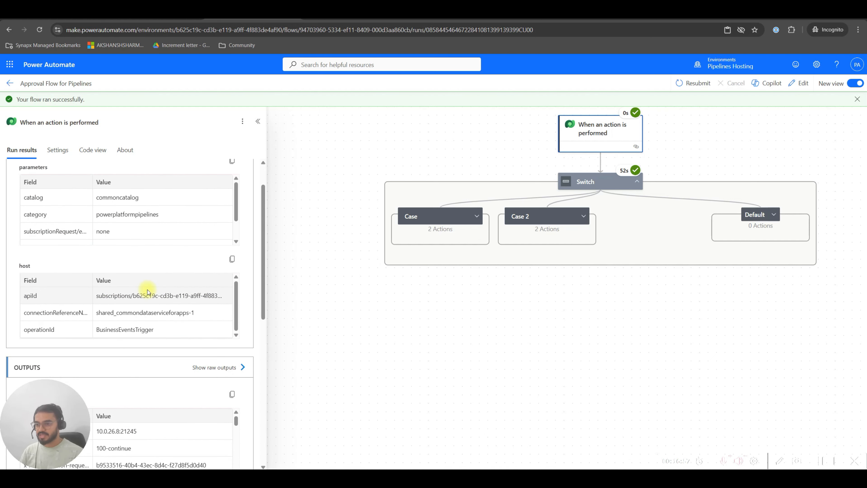
pyautogui.scroll(-4, 152, 323)
pyautogui.scroll(-5, 151, 269)
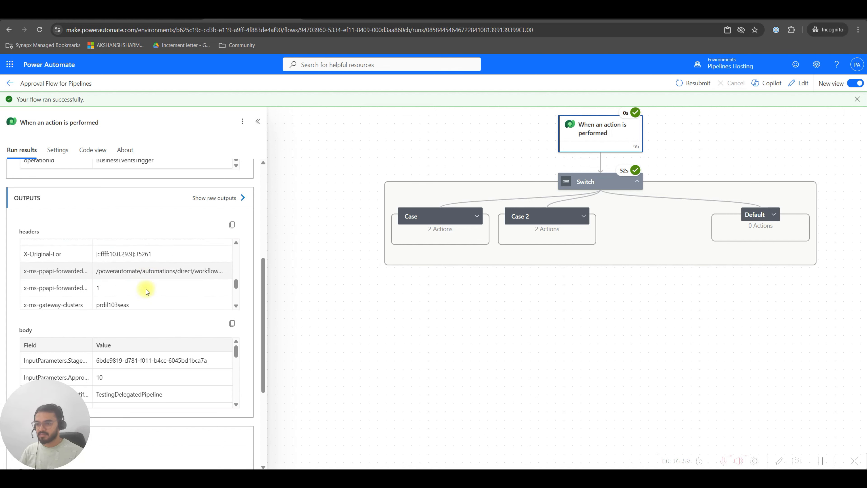
pyautogui.scroll(-1, 146, 290)
pyautogui.scroll(-5, 145, 328)
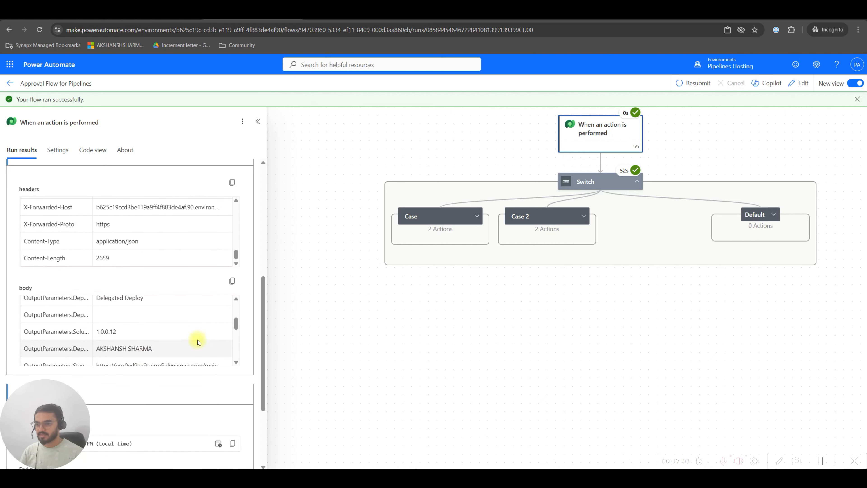
pyautogui.scroll(1, 138, 334)
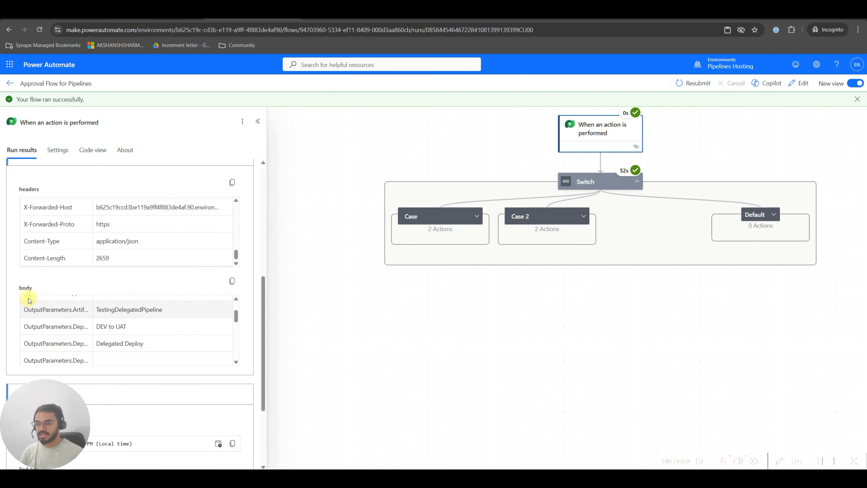
pyautogui.tripleClick(98, 327)
pyautogui.click(170, 337)
# Check the deployment requester's name and the SdkMessage value in the trigger's output body.
pyautogui.scroll(-2, 174, 337)
pyautogui.moveTo(47, 309); pyautogui.dragTo(115, 313)
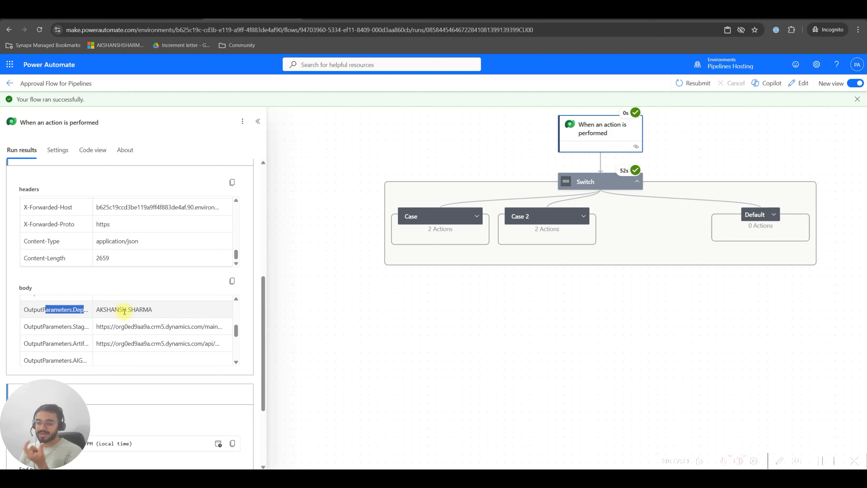
pyautogui.moveTo(154, 310); pyautogui.dragTo(96, 302)
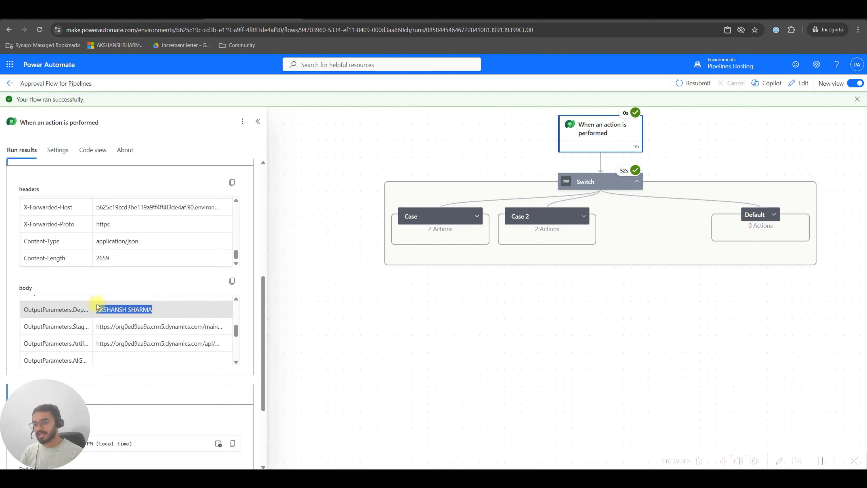
pyautogui.click(140, 311)
pyautogui.scroll(-5, 168, 323)
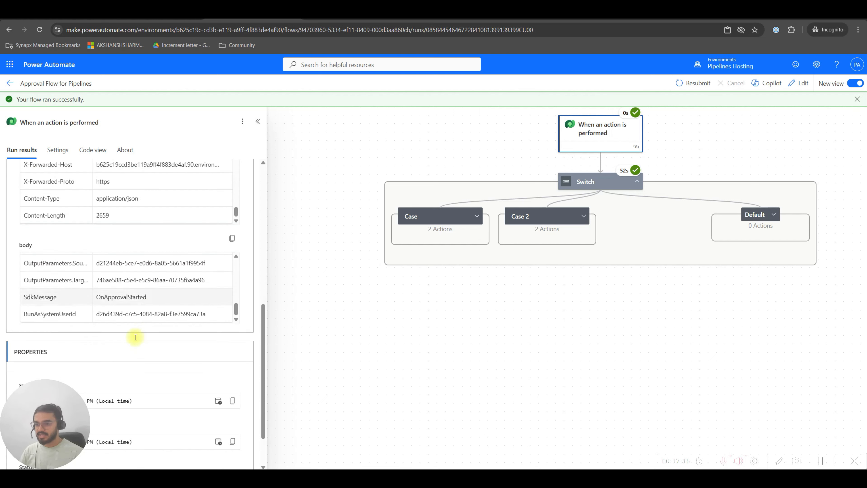
pyautogui.scroll(2, 191, 329)
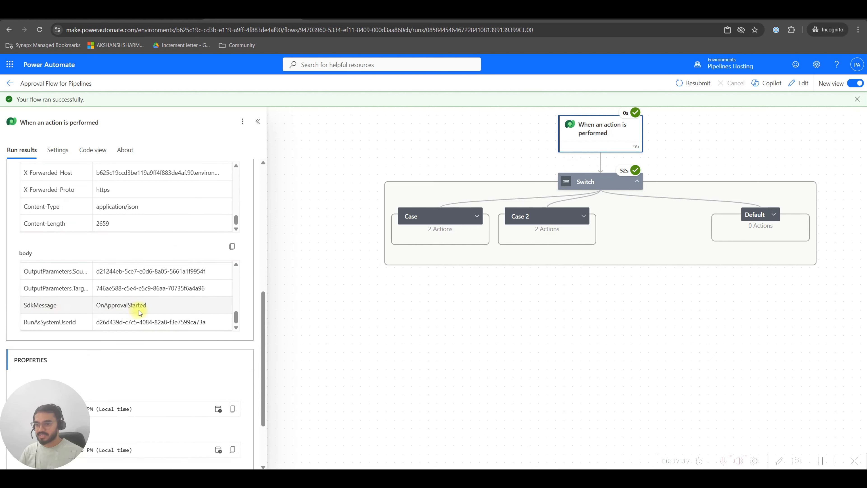
pyautogui.doubleClick(152, 307)
pyautogui.click(142, 305)
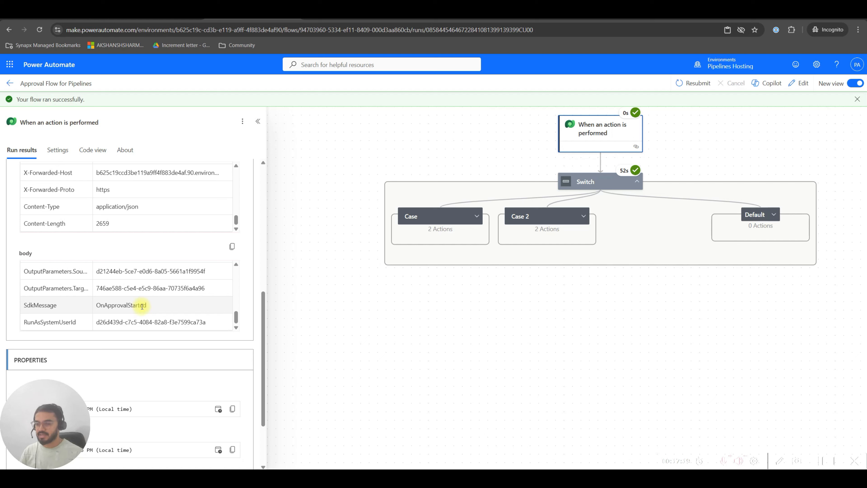
# Inspect the expressionResult that the Switch evaluated in this run.
pyautogui.click(256, 123)
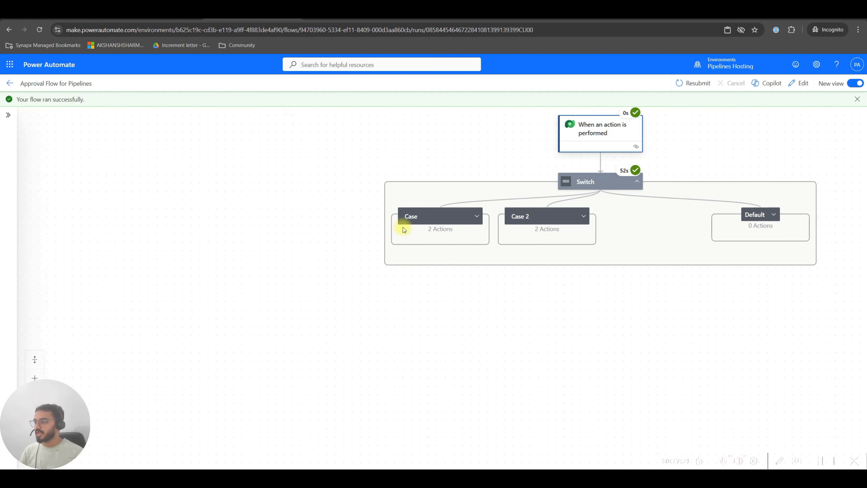
pyautogui.click(581, 183)
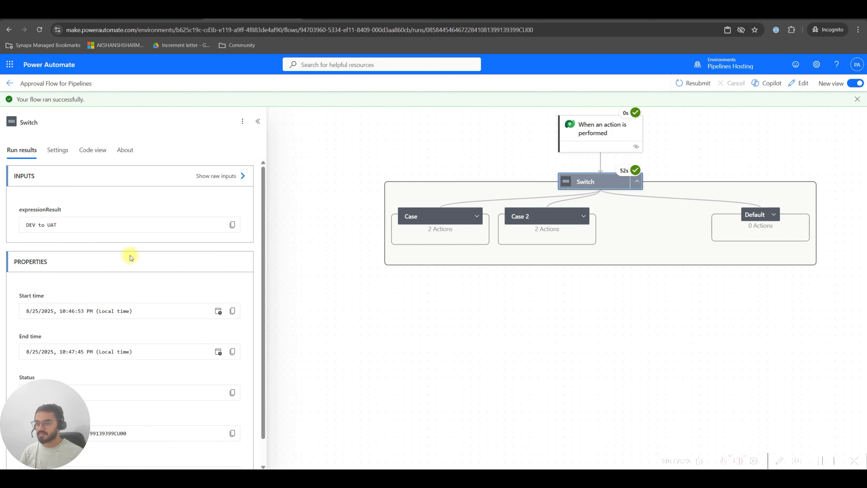
pyautogui.moveTo(22, 220); pyautogui.dragTo(76, 232)
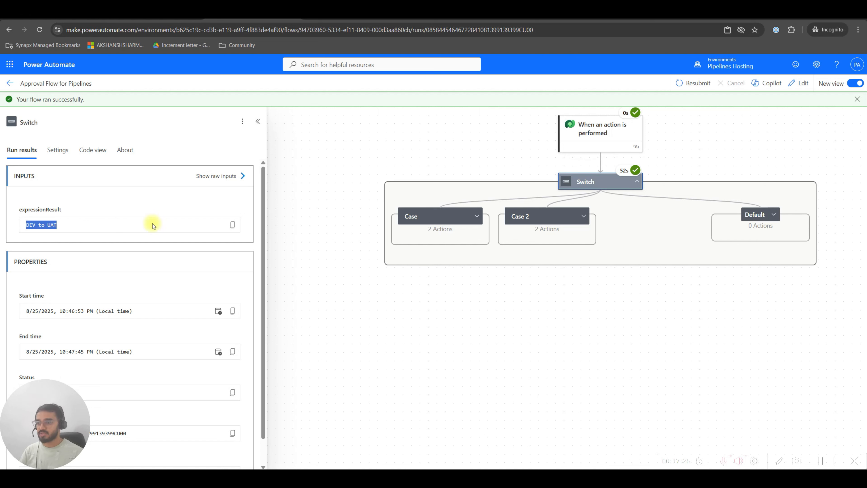
# Expand the Switch's first Case branch and check the value that the case must equal.
pyautogui.click(443, 217)
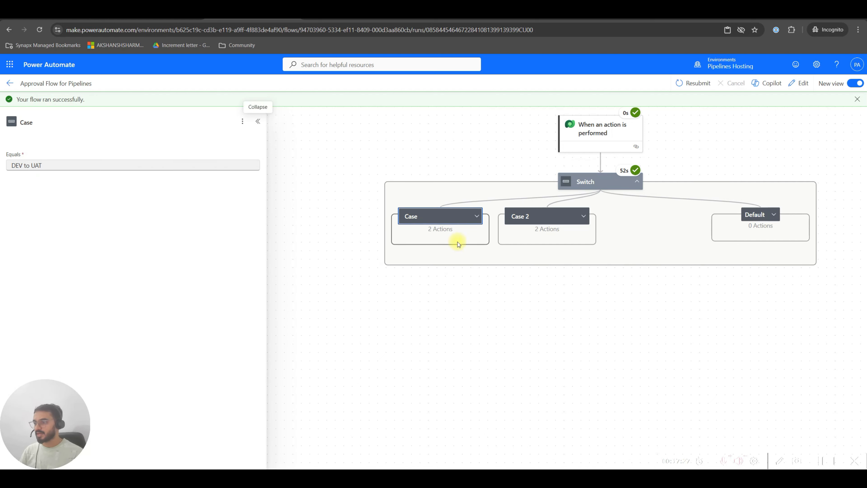
pyautogui.click(477, 216)
pyautogui.click(598, 216)
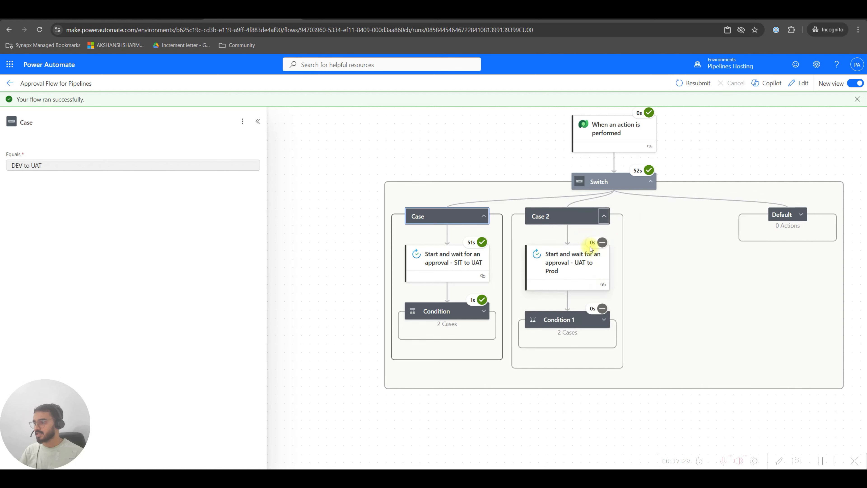
pyautogui.click(604, 217)
pyautogui.click(459, 260)
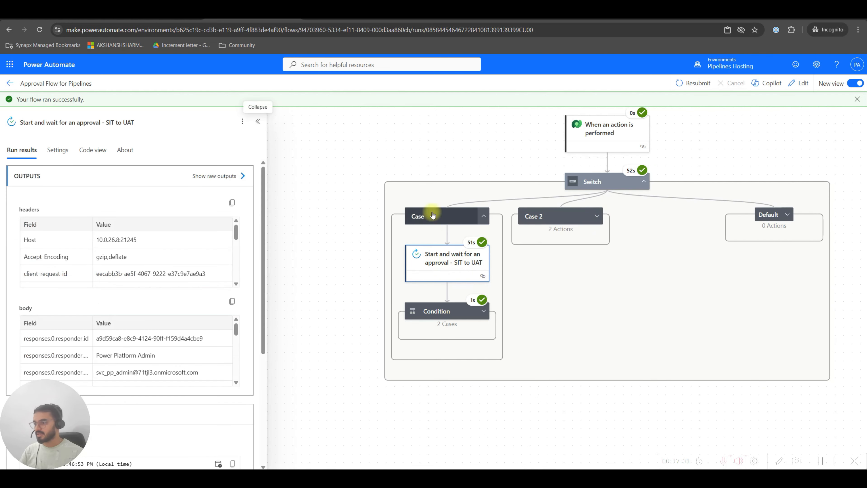
pyautogui.click(455, 218)
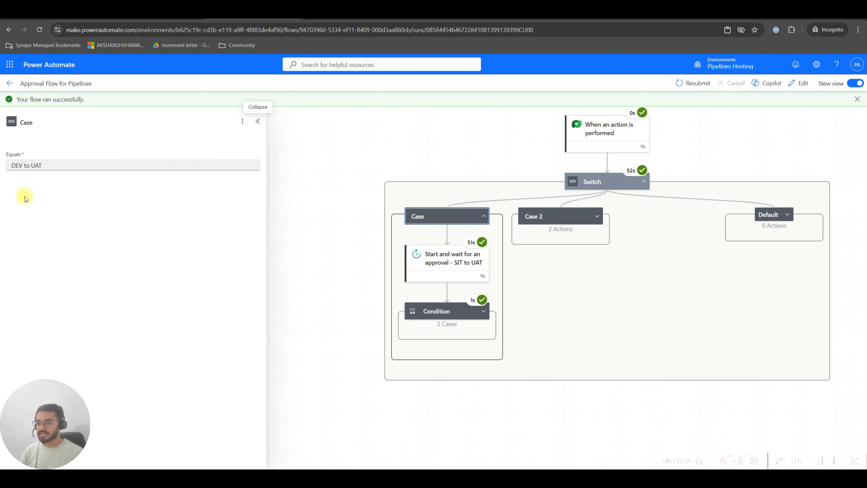
# Examine the approver's response and comments in the output body of the Start and wait for an approval - SIT to UAT action.
pyautogui.click(444, 257)
pyautogui.scroll(-5, 150, 283)
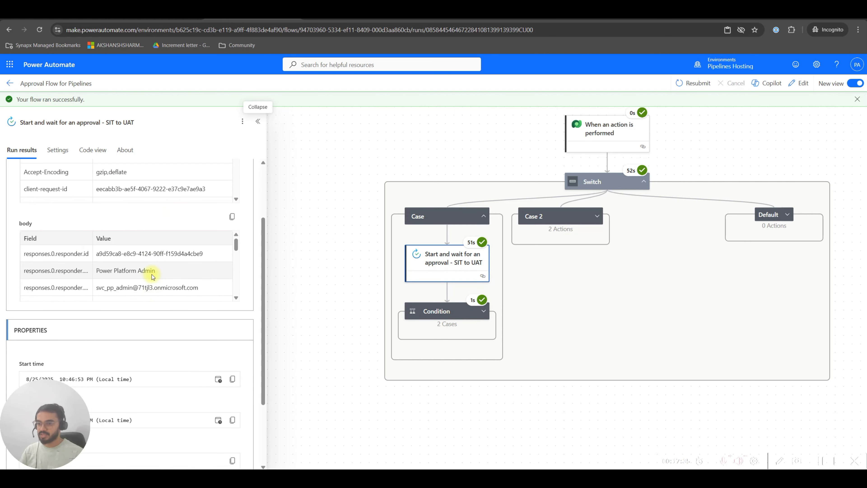
pyautogui.scroll(-3, 151, 277)
pyautogui.moveTo(98, 245); pyautogui.dragTo(120, 251)
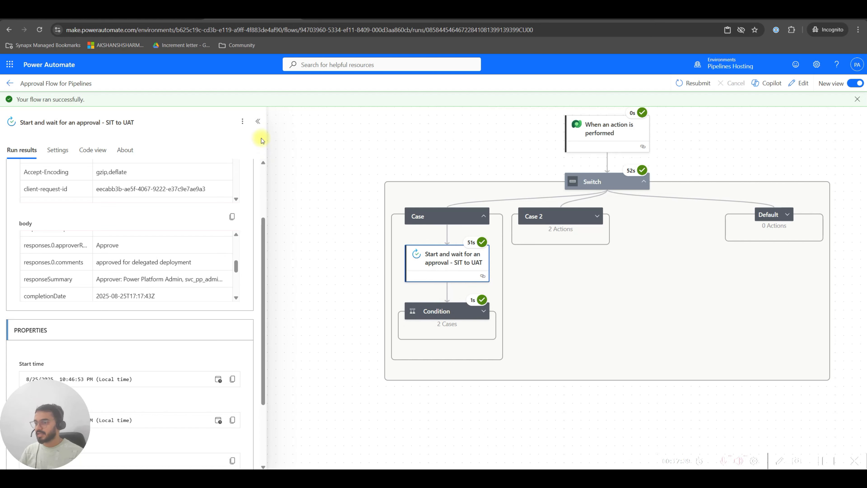
pyautogui.click(257, 122)
# Expand the Condition below the SIT to UAT approval and inspect its run results.
pyautogui.scroll(-1, 444, 300)
pyautogui.click(484, 310)
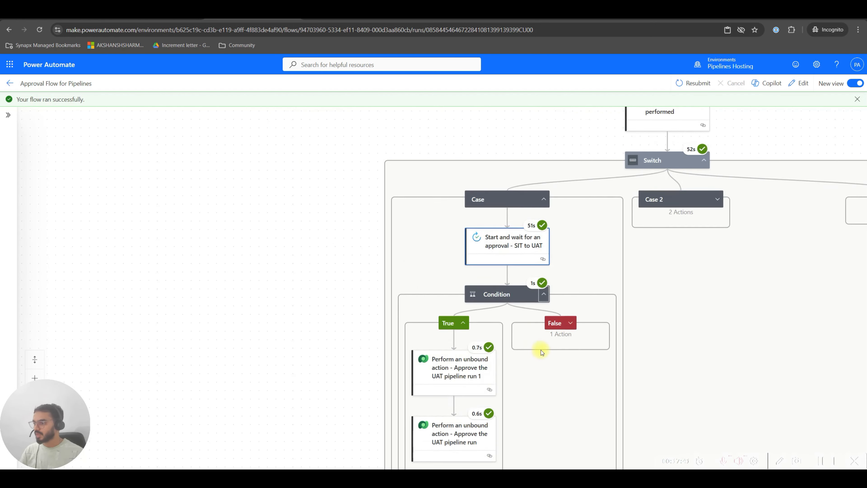
pyautogui.scroll(-2, 540, 350)
pyautogui.scroll(-2, 541, 365)
pyautogui.click(422, 200)
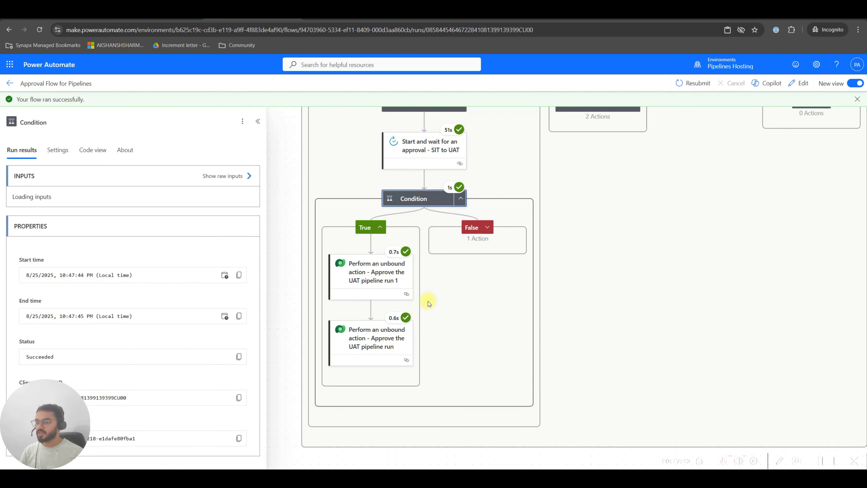
pyautogui.click(258, 121)
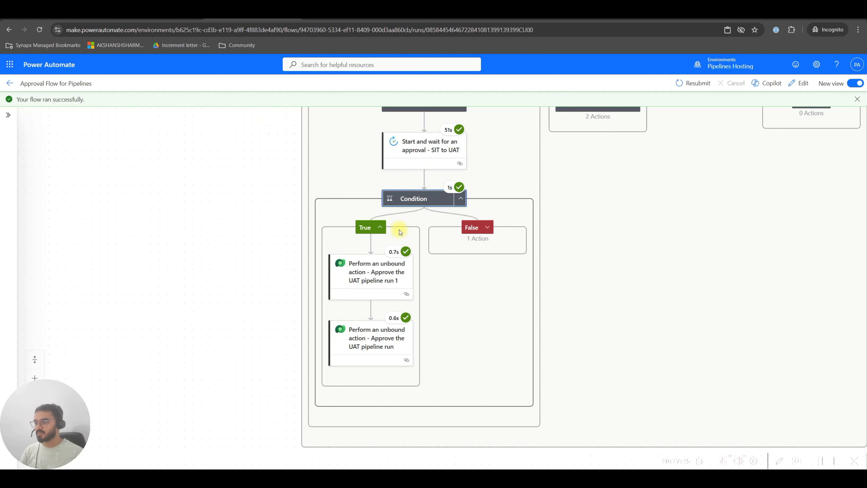
# Check the actionName, ApprovalComments and ApprovalStatus input parameters of the Approve the UAT pipeline run 1 action.
pyautogui.click(381, 279)
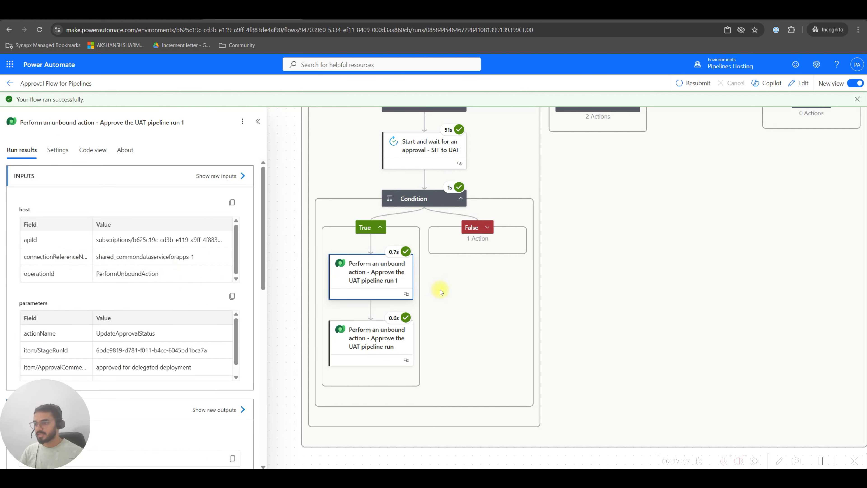
pyautogui.scroll(-3, 164, 304)
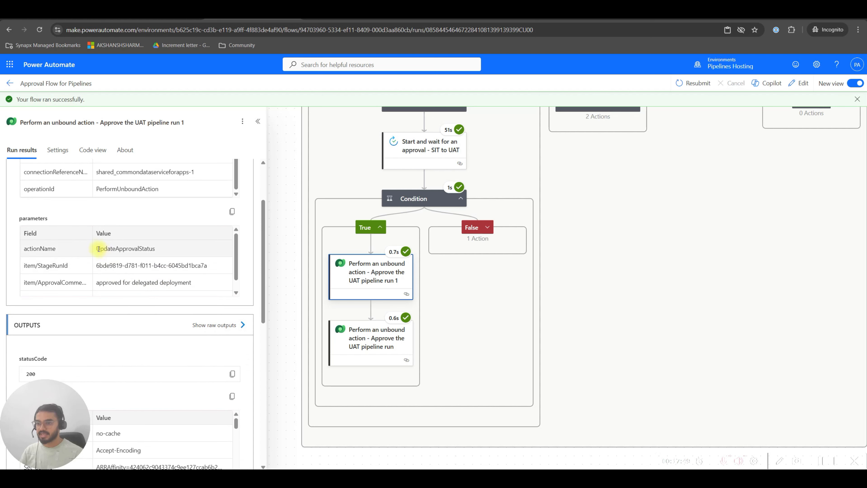
pyautogui.moveTo(97, 249); pyautogui.dragTo(166, 257)
pyautogui.scroll(-1, 160, 260)
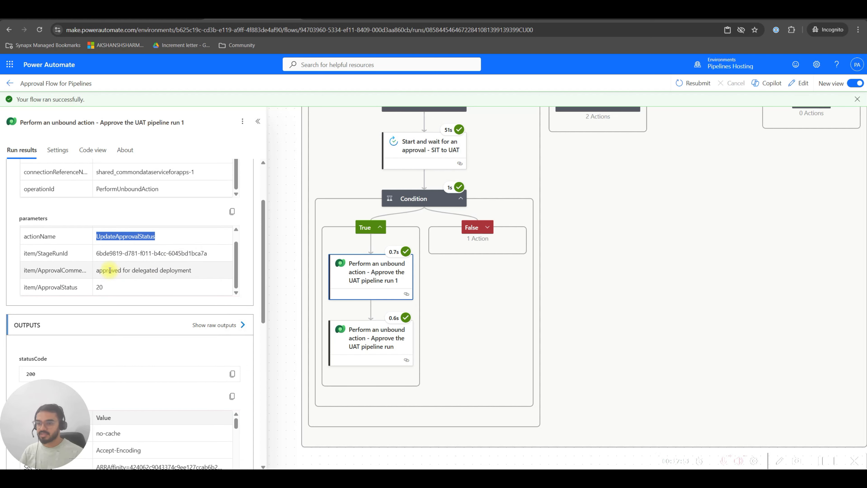
pyautogui.click(98, 286)
pyautogui.moveTo(44, 285); pyautogui.dragTo(90, 288)
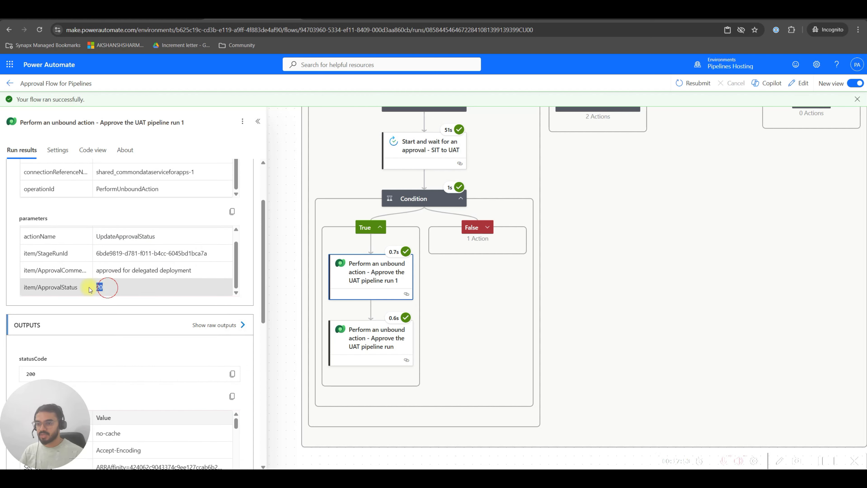
pyautogui.click(109, 271)
pyautogui.moveTo(196, 271)
pyautogui.mouseDown()
pyautogui.moveTo(89, 272)
pyautogui.moveTo(195, 271)
pyautogui.mouseUp()
pyautogui.click(97, 271)
pyautogui.click(155, 270)
pyautogui.scroll(-3, 154, 270)
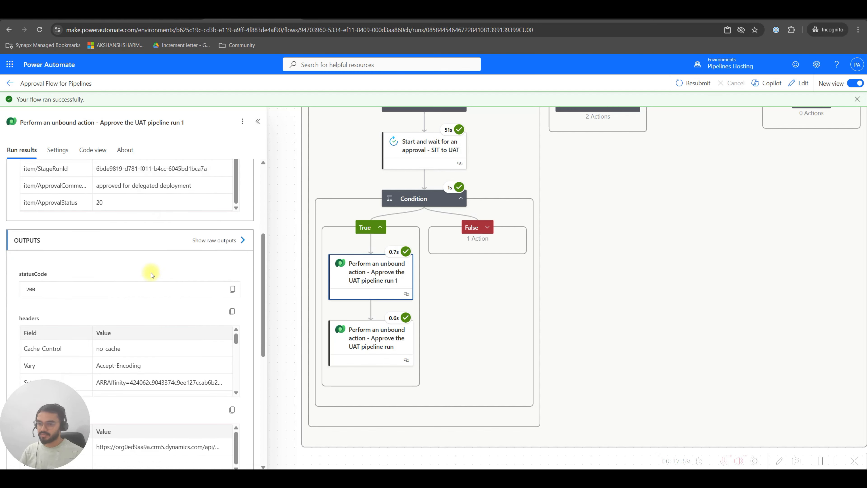
pyautogui.scroll(3, 137, 270)
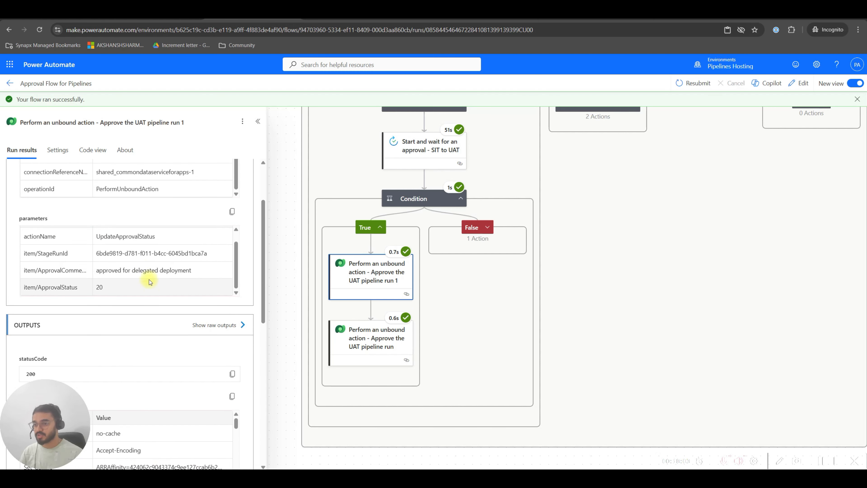
# Review the action name, pre-deployment status and stage run parameters of the Approve the UAT pipeline run action.
pyautogui.click(380, 346)
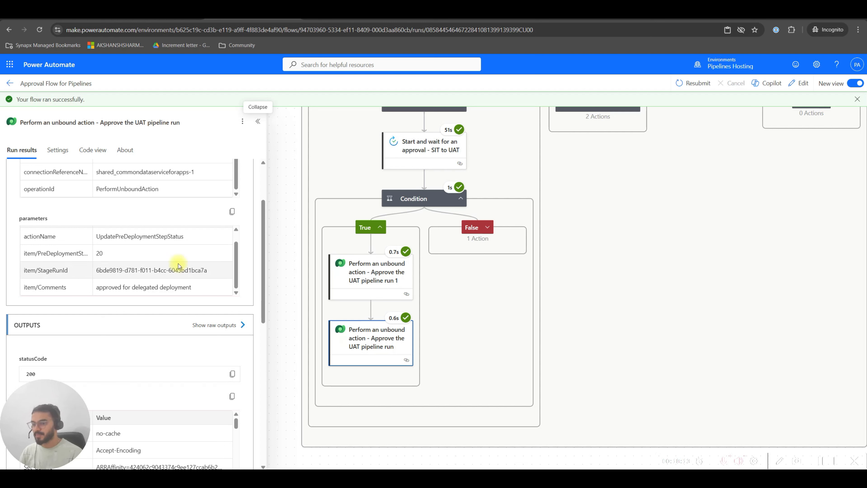
pyautogui.scroll(2, 154, 263)
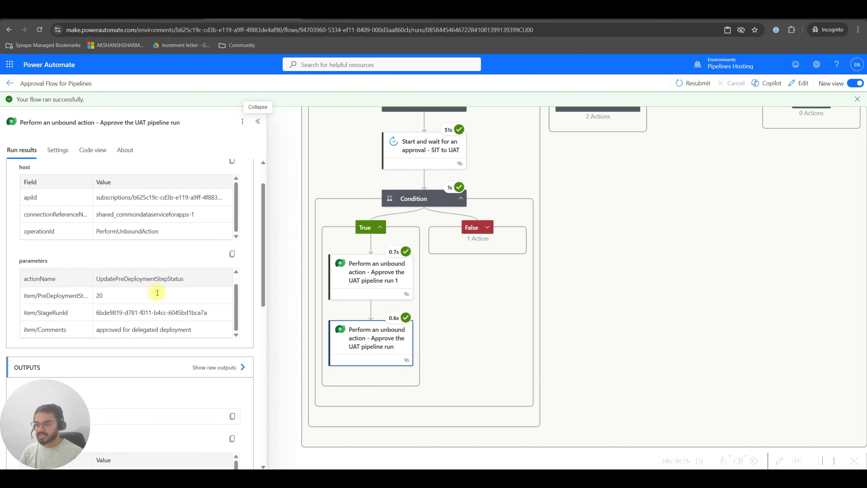
pyautogui.scroll(2, 154, 259)
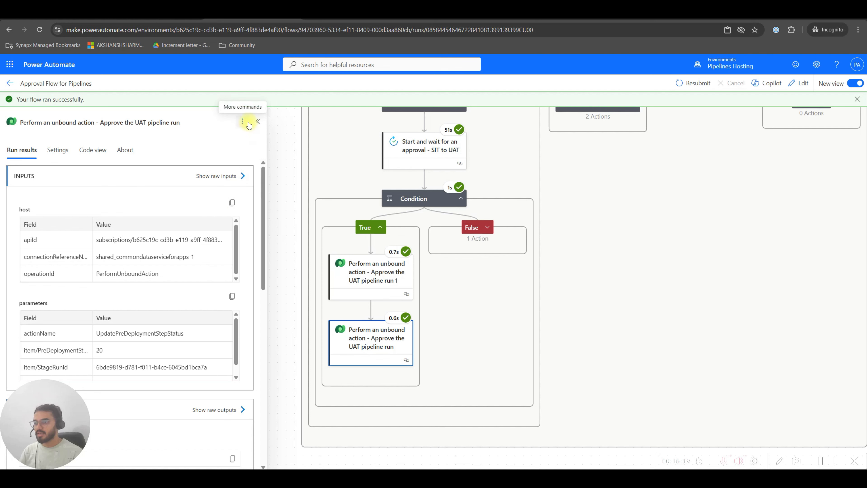
pyautogui.click(257, 121)
# Compare the run inputs of the two unbound approve actions in the condition's True branch.
pyautogui.moveTo(477, 317); pyautogui.dragTo(329, 339)
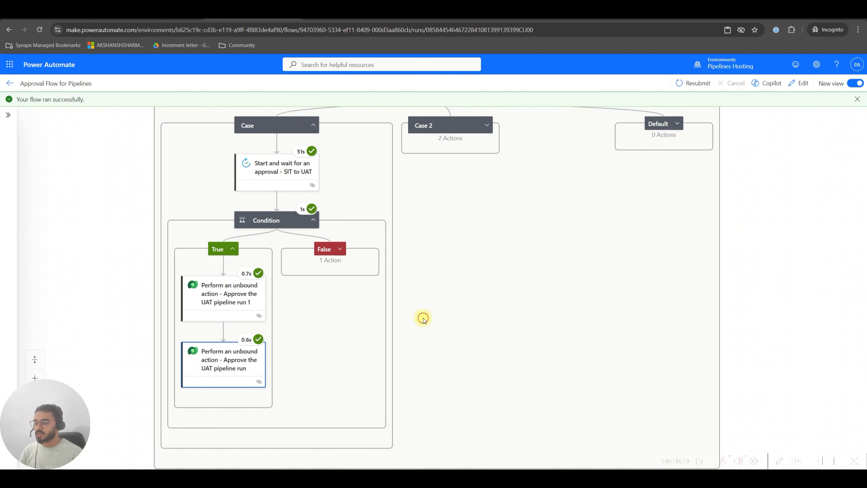
pyautogui.click(246, 362)
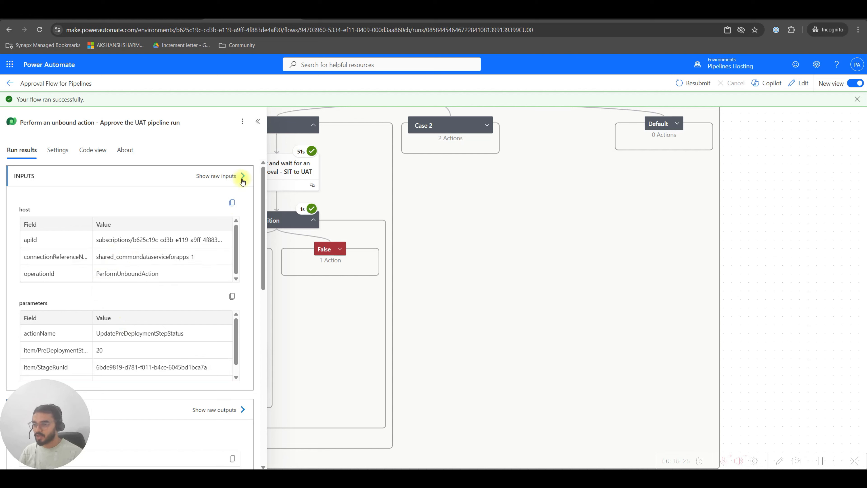
pyautogui.click(257, 121)
pyautogui.click(249, 299)
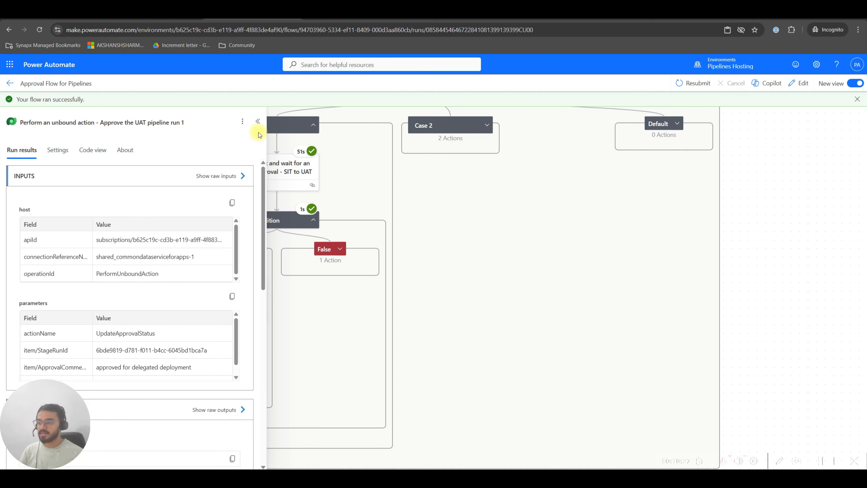
pyautogui.click(257, 121)
# Expand the condition's False branch, inspect the Reject the UAT pipeline run action's results and recheck the Approve the UAT pipeline run 1 inputs.
pyautogui.click(339, 248)
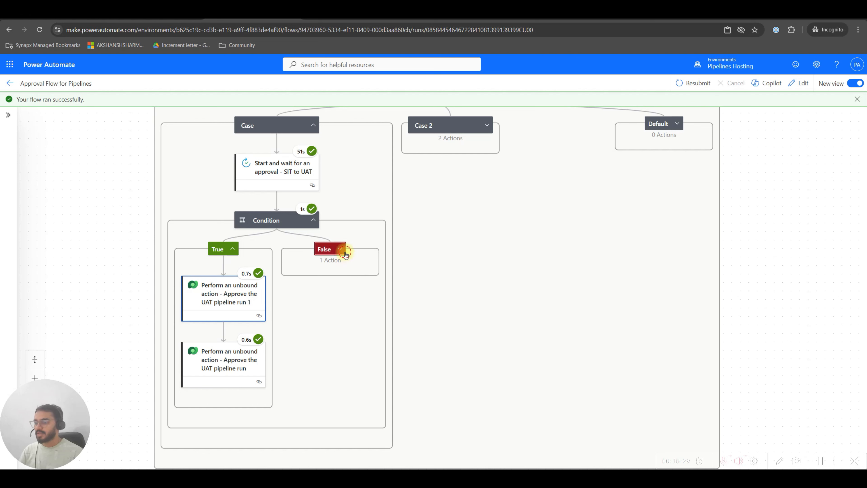
pyautogui.click(335, 296)
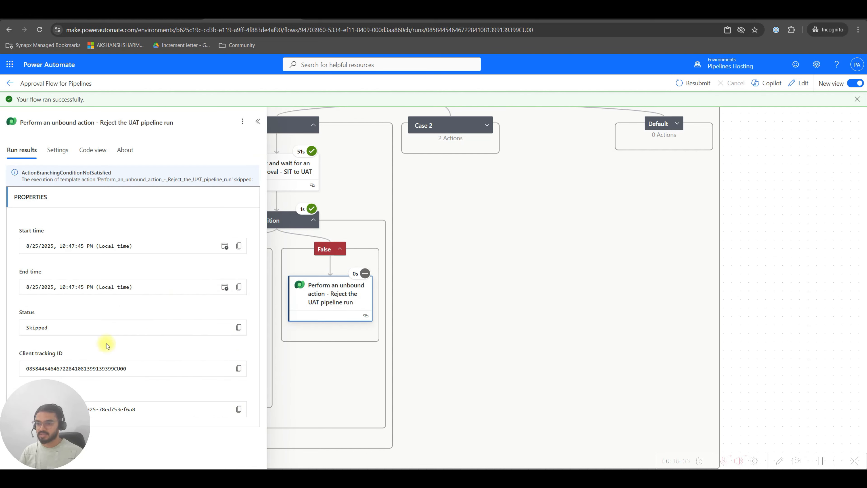
pyautogui.click(257, 122)
pyautogui.click(248, 300)
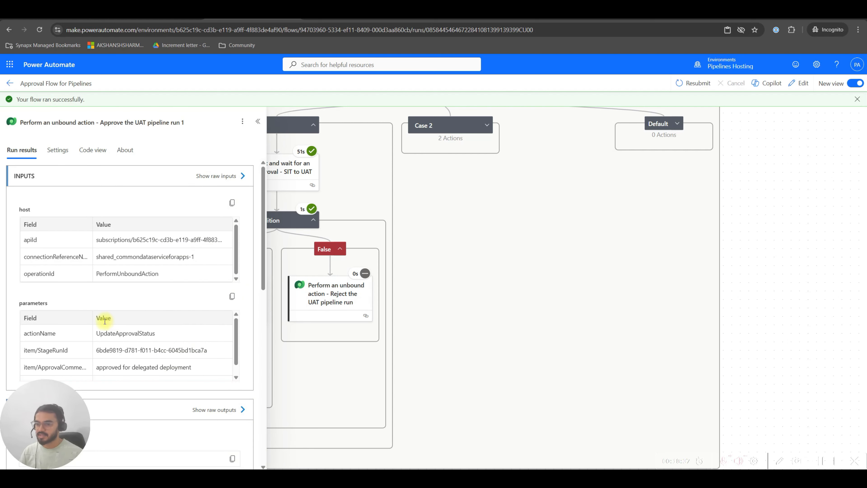
pyautogui.click(257, 121)
# Expand Case 2 and the branches of its Condition 1 to review the UAT to Prod approval actions, and collapse Case 2 again.
pyautogui.scroll(1, 456, 313)
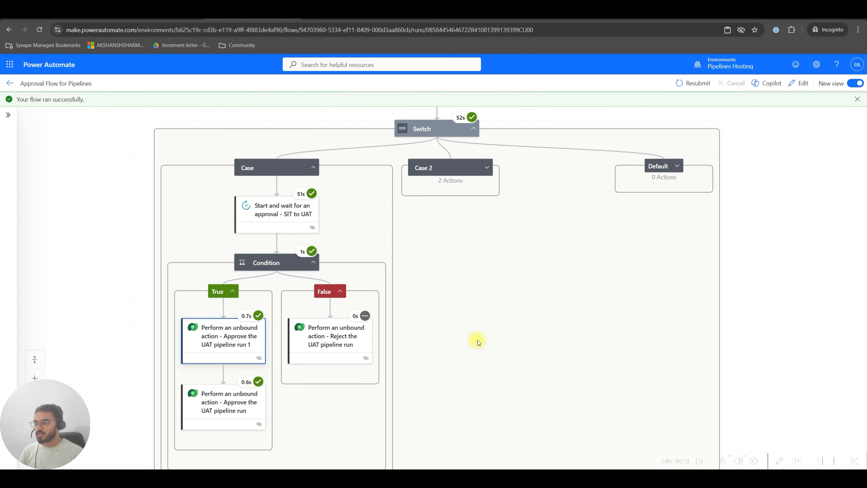
pyautogui.scroll(2, 478, 341)
pyautogui.click(488, 255)
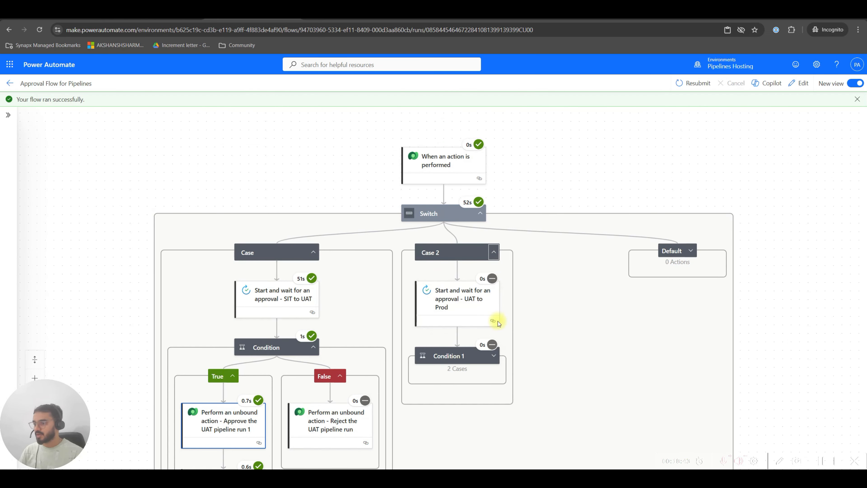
pyautogui.scroll(-2, 527, 315)
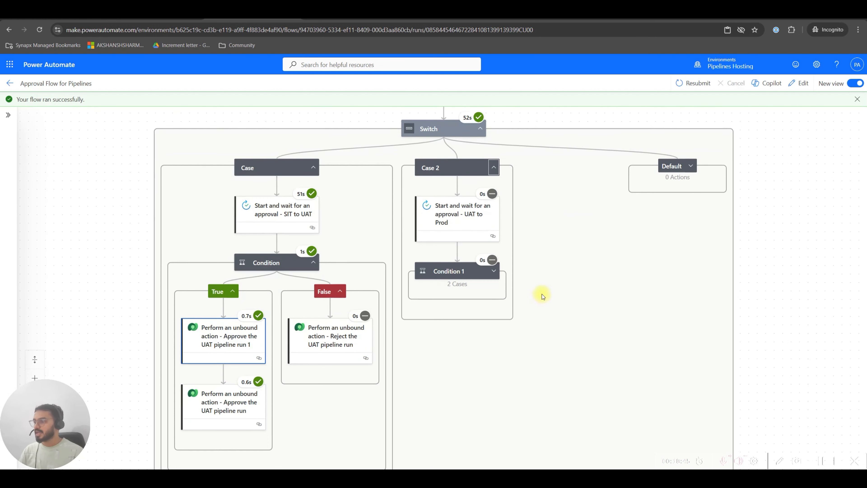
pyautogui.click(494, 271)
pyautogui.click(578, 300)
pyautogui.scroll(3, 522, 308)
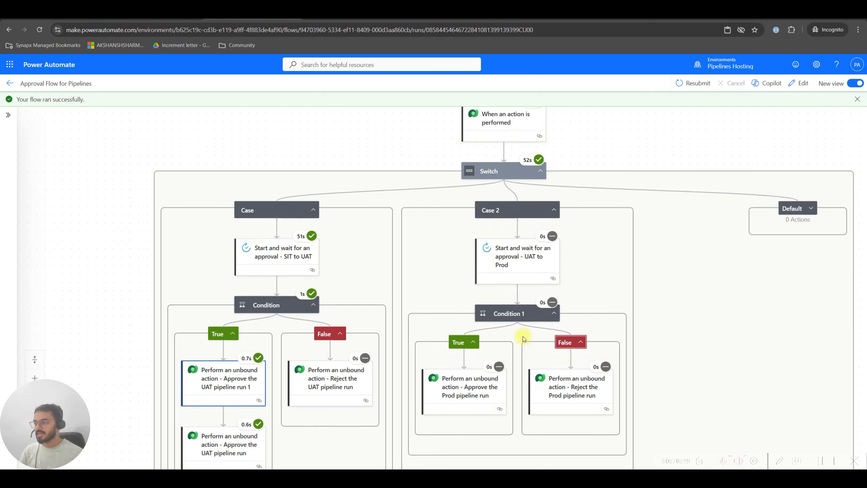
pyautogui.click(553, 274)
pyautogui.scroll(2, 606, 333)
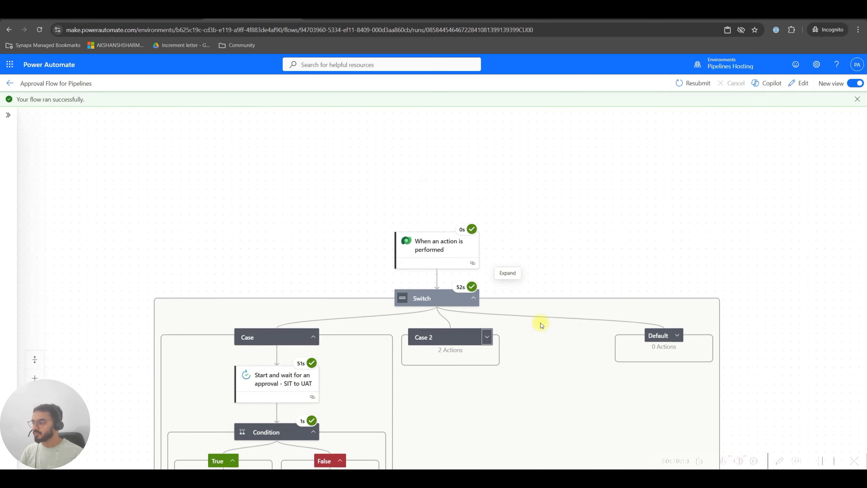
pyautogui.scroll(-4, 541, 326)
pyautogui.scroll(-2, 540, 334)
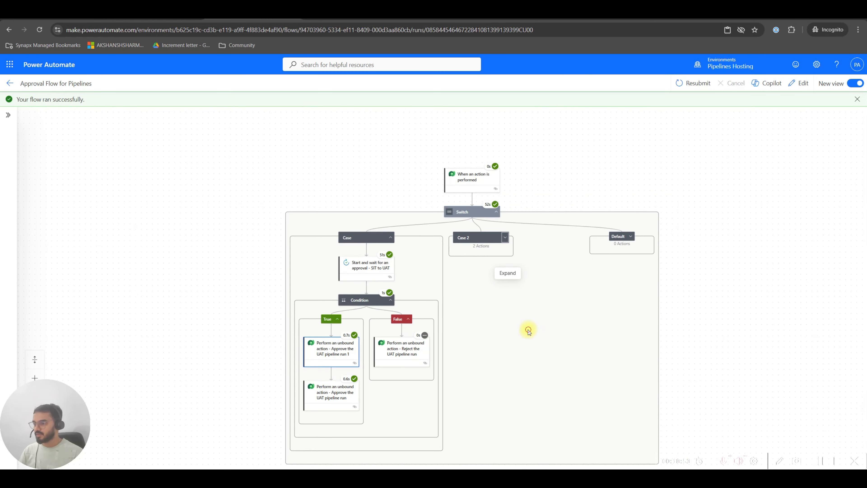
pyautogui.moveTo(528, 331); pyautogui.dragTo(442, 307)
pyautogui.scroll(2, 432, 296)
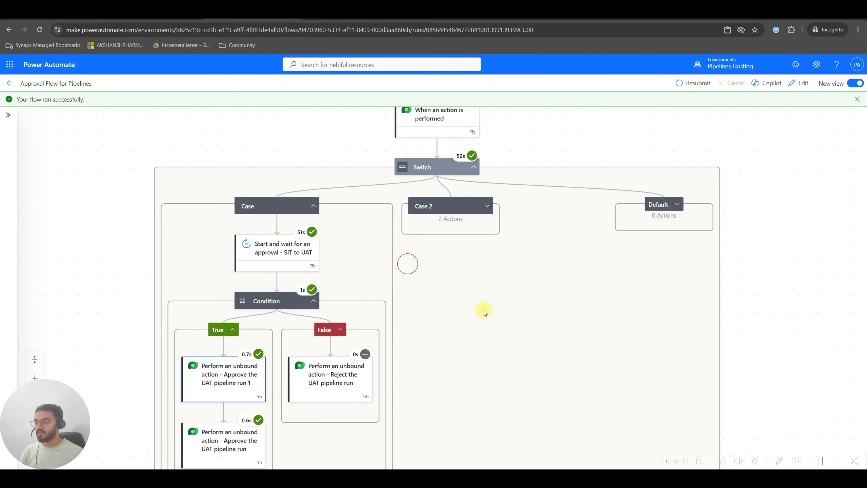
pyautogui.moveTo(480, 325); pyautogui.dragTo(460, 295)
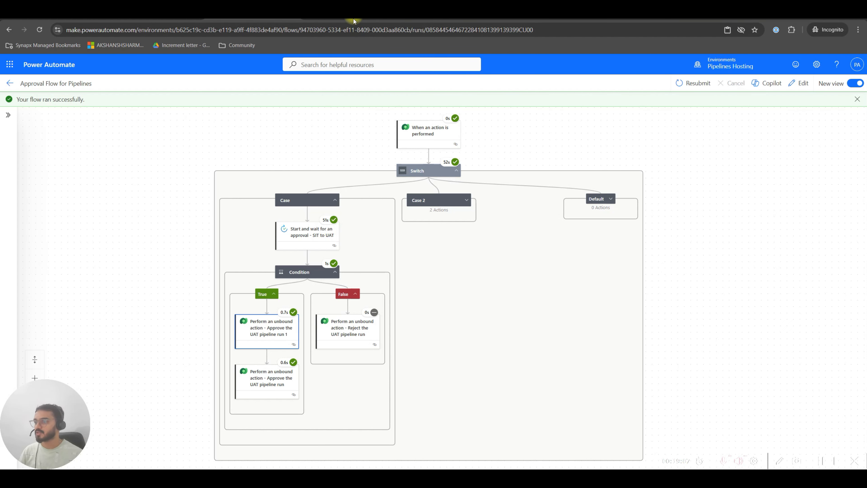
# Switch to the Deployment Pipeline Configuration app and go back from the DEV to UAT stage to the list of pipelines.
pyautogui.click(415, 19)
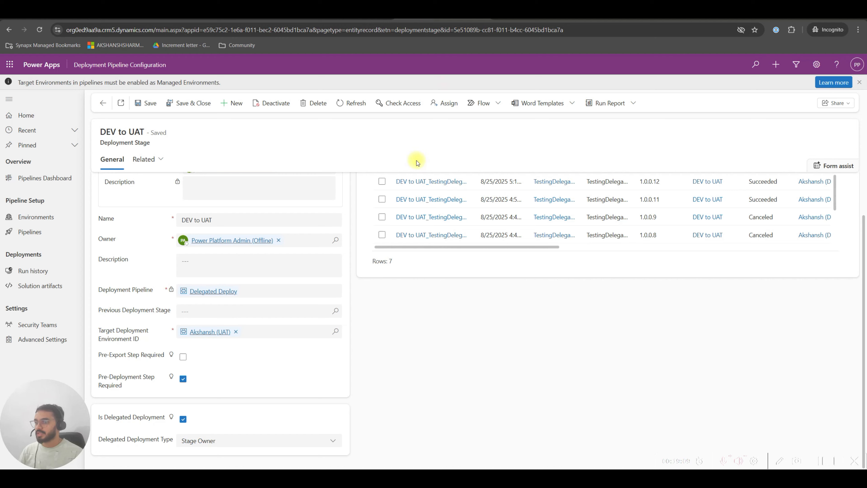
pyautogui.scroll(3, 305, 280)
pyautogui.click(102, 103)
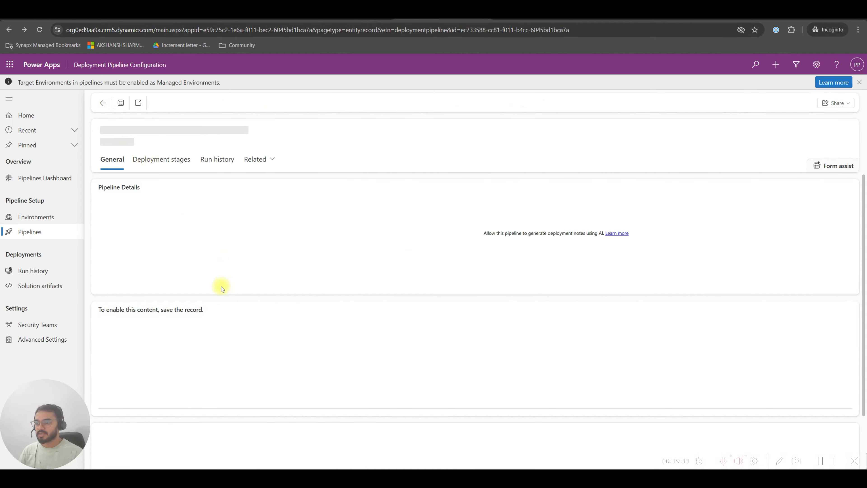
pyautogui.click(103, 103)
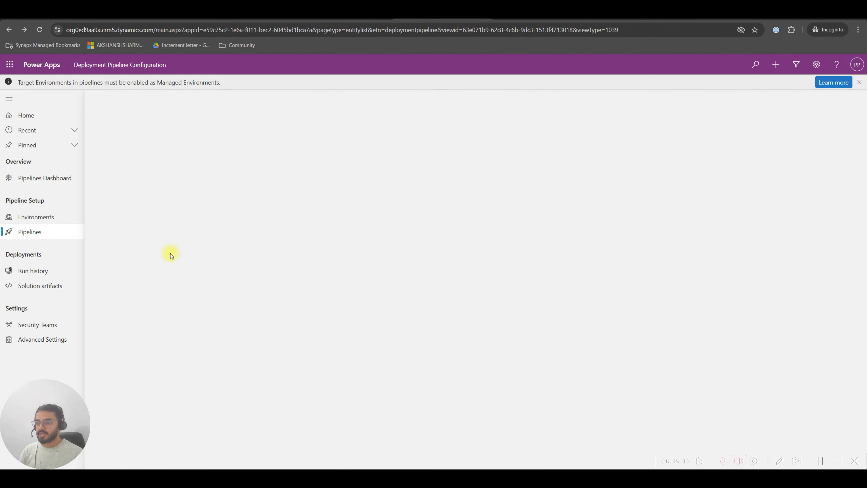
# Dismiss the managed environments notice and open the Delegated Deploy pipeline's run history.
pyautogui.click(858, 83)
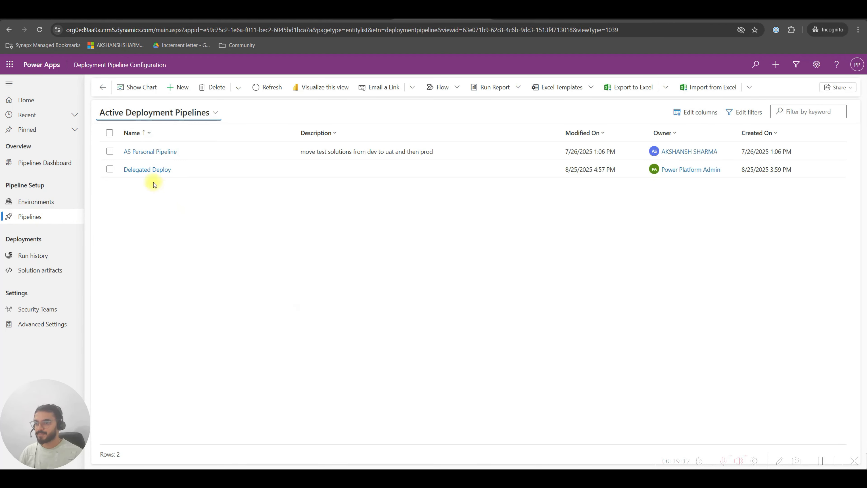
pyautogui.click(142, 168)
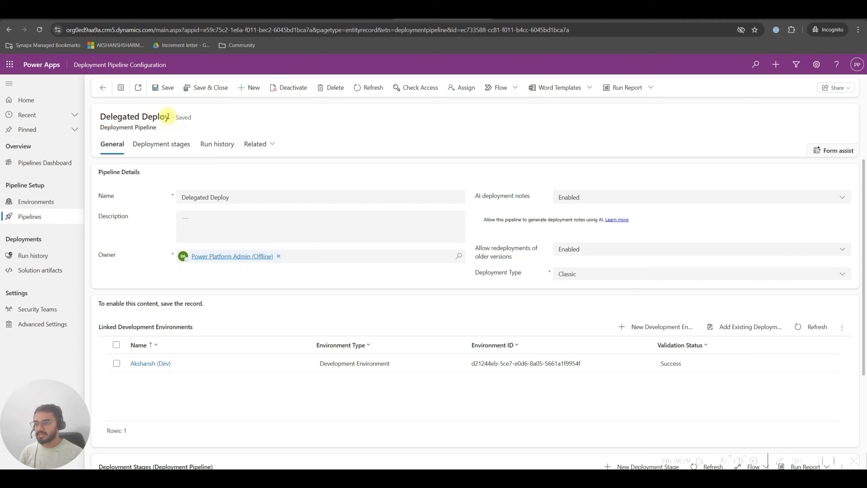
pyautogui.click(229, 147)
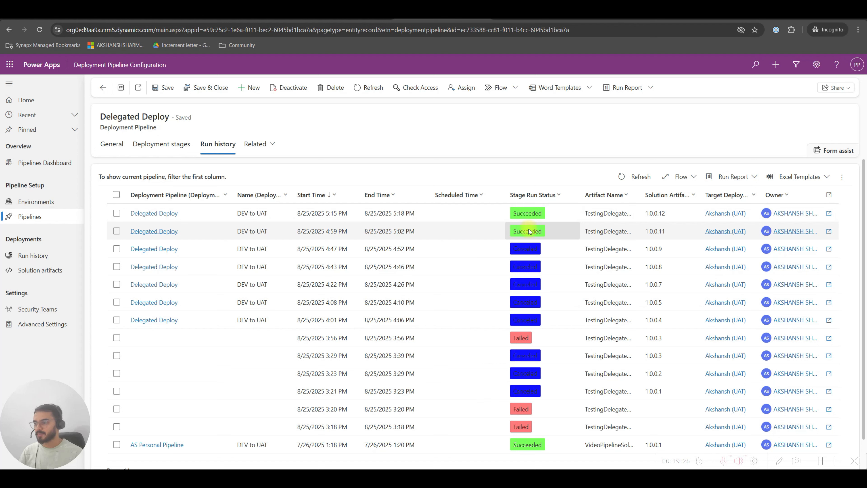
# Open the Delegated Deploy stage run for solution artifact version 1.0.0.12 from the run history.
pyautogui.click(116, 213)
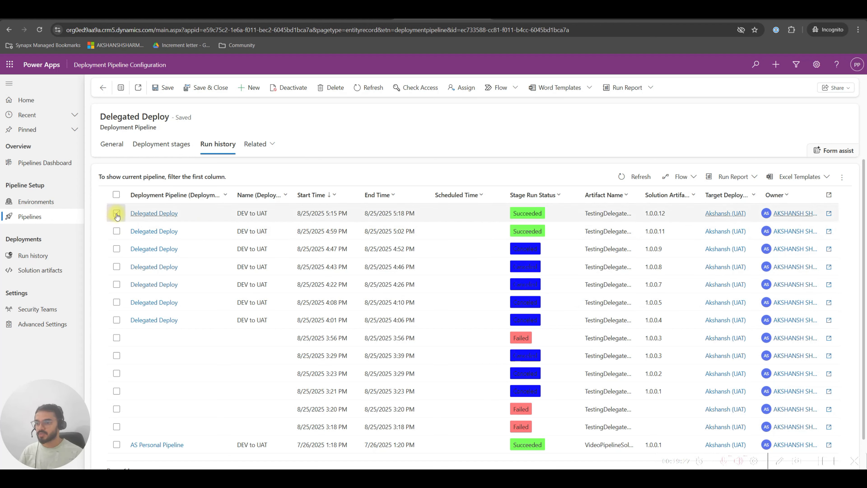
pyautogui.click(117, 214)
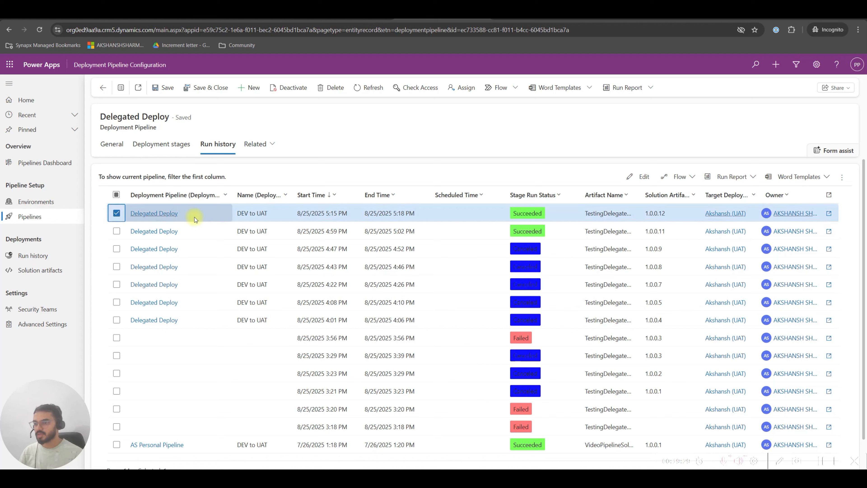
pyautogui.click(637, 181)
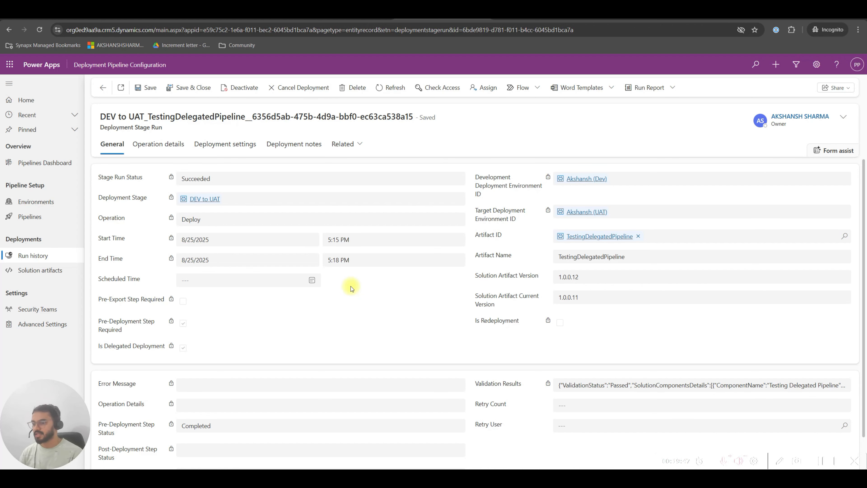
# Examine the pre-deployment step status in the general details of the version 1.0.0.12 stage run.
pyautogui.scroll(-1, 403, 315)
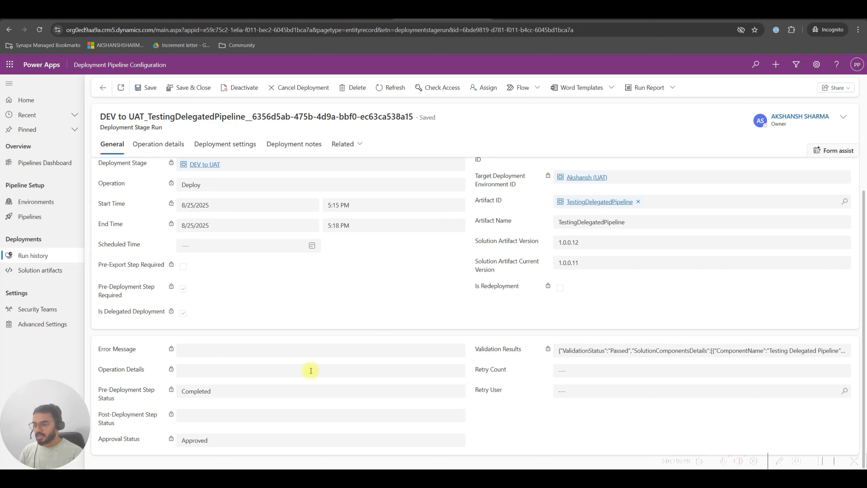
pyautogui.moveTo(106, 389)
pyautogui.mouseDown()
pyautogui.moveTo(156, 392)
pyautogui.moveTo(100, 389)
pyautogui.mouseUp()
pyautogui.click(132, 391)
pyautogui.click(115, 400)
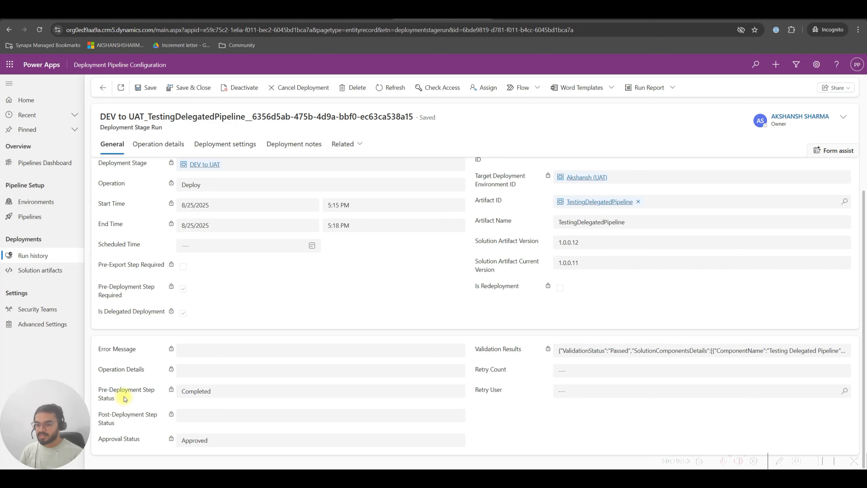
pyautogui.moveTo(217, 390); pyautogui.dragTo(173, 388)
pyautogui.click(125, 392)
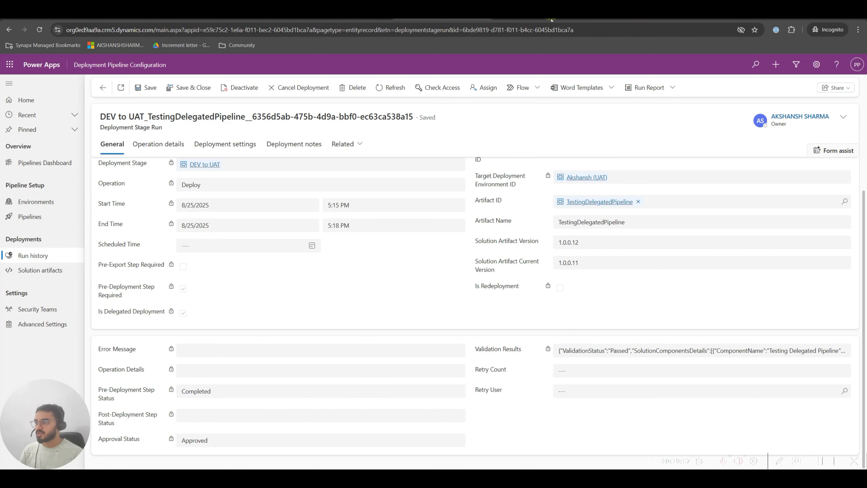
# Enable Pre-Deployment Step Required and Is Delegated Deployment on the DEV to UAT stage of AS Personal Pipeline.
pyautogui.click(524, 20)
pyautogui.scroll(-1, 194, 364)
pyautogui.click(182, 401)
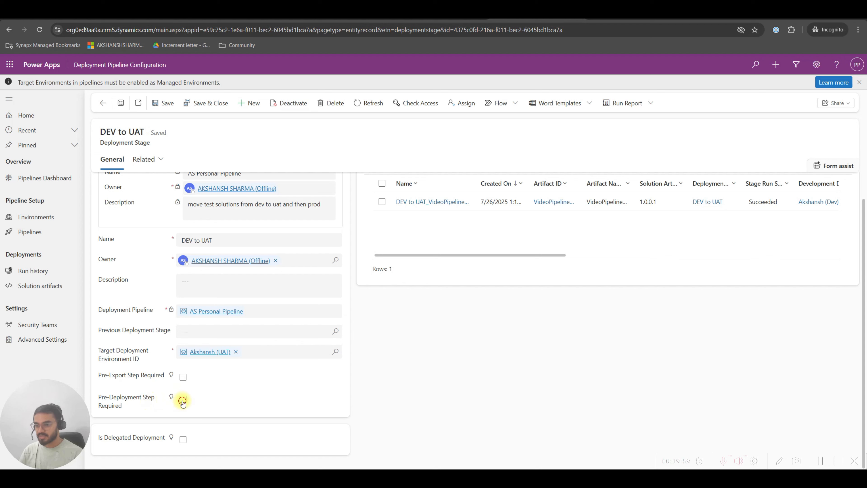
pyautogui.click(183, 438)
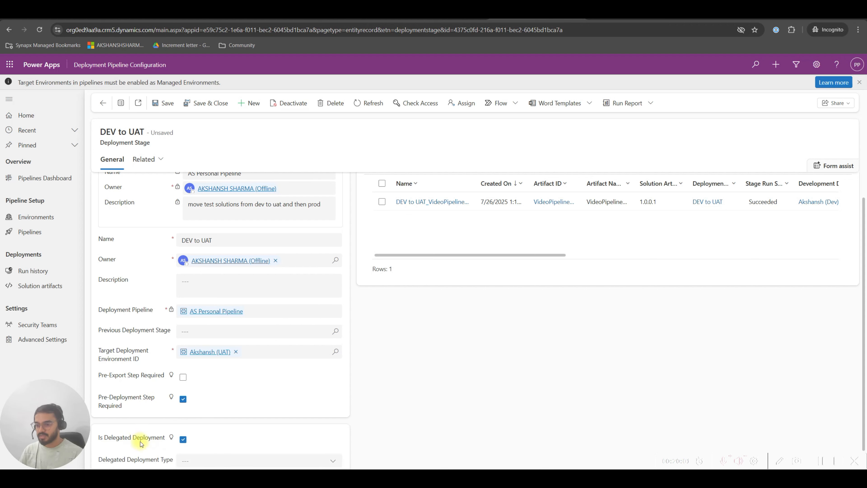
pyautogui.scroll(-1, 212, 435)
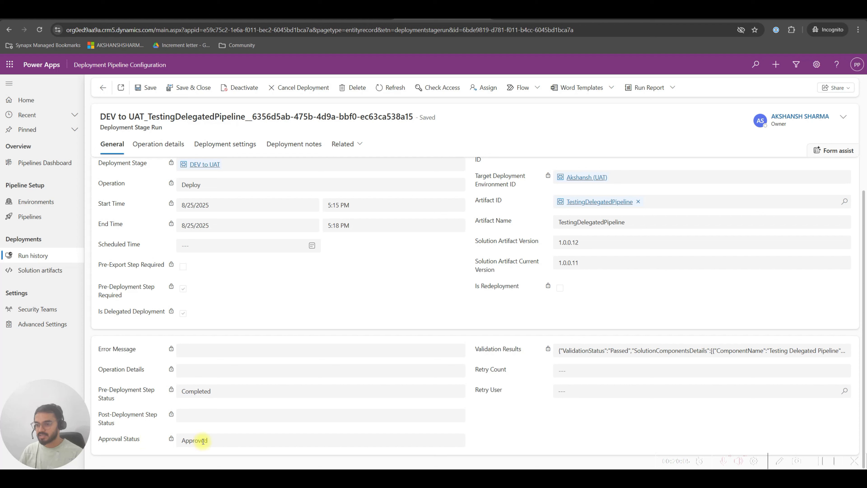
# Examine the approval status and validation results of the version 1.0.0.12 stage run.
pyautogui.doubleClick(194, 439)
pyautogui.click(202, 440)
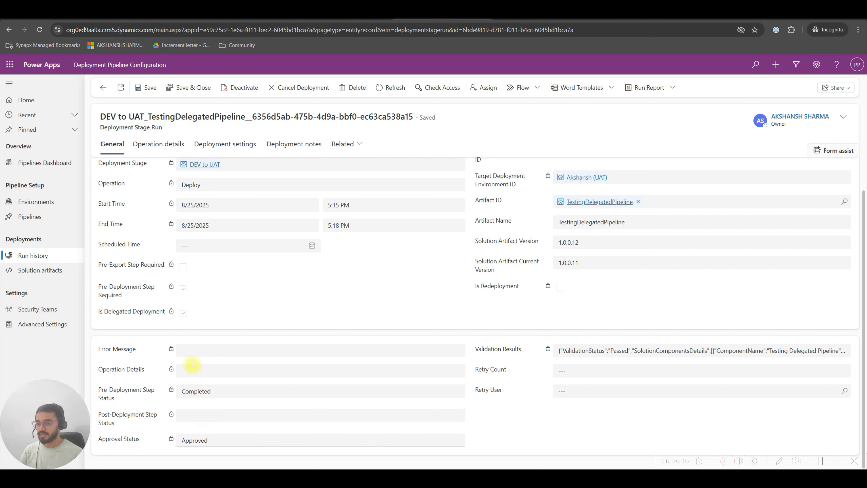
pyautogui.click(626, 350)
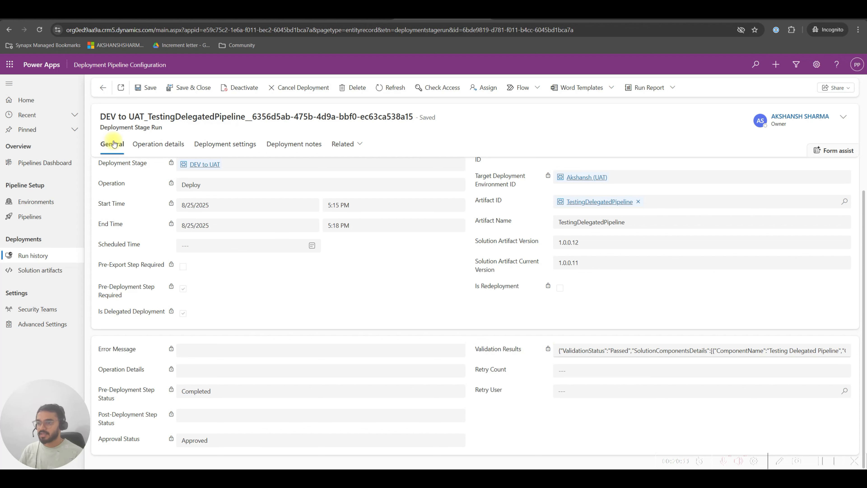
pyautogui.scroll(1, 360, 328)
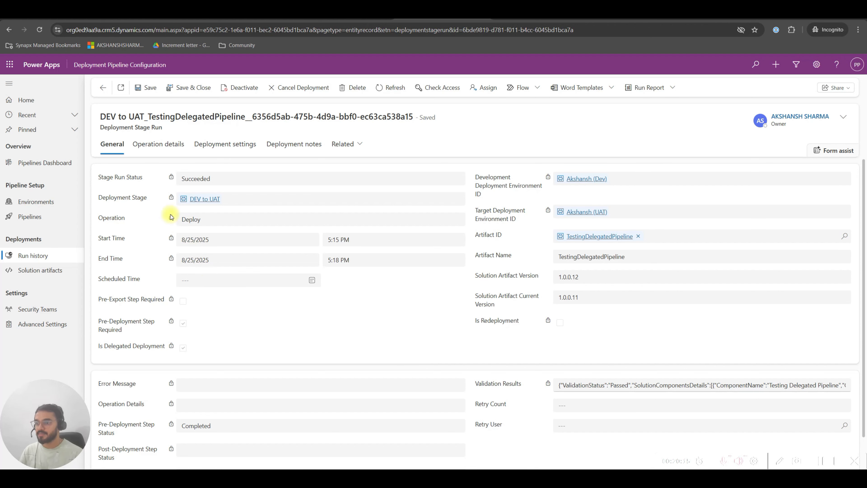
# Read through the stage run's deployment notes, including the pre-deployment and approver comments.
pyautogui.click(298, 148)
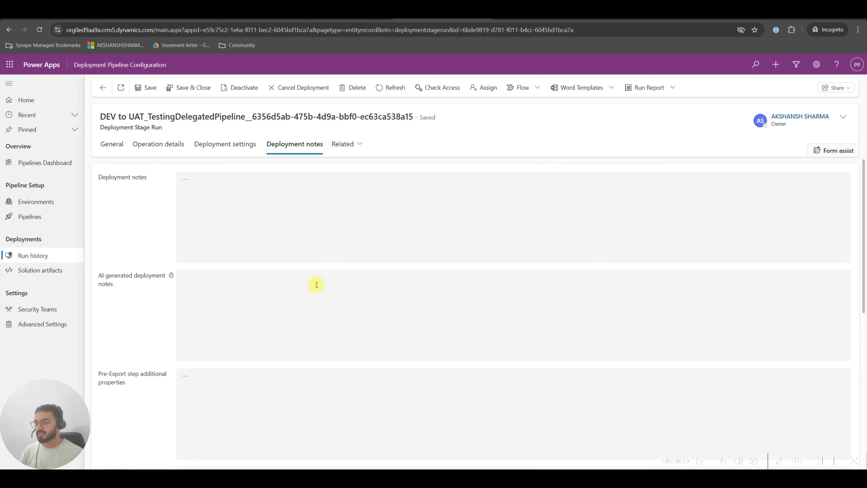
pyautogui.scroll(-5, 246, 321)
pyautogui.scroll(5, 247, 319)
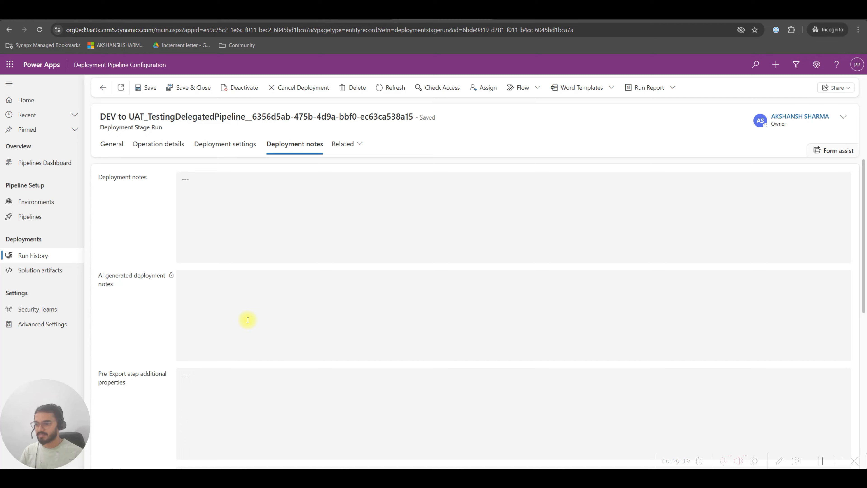
pyautogui.scroll(-5, 188, 342)
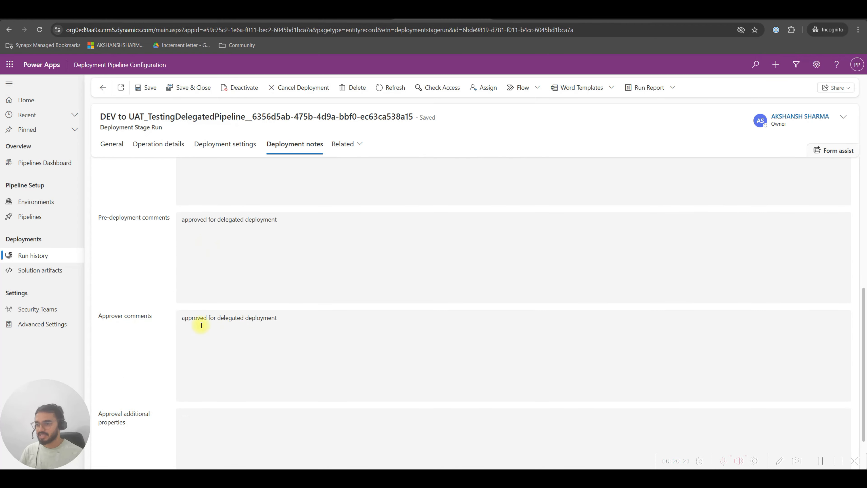
pyautogui.scroll(-2, 205, 342)
pyautogui.scroll(8, 211, 358)
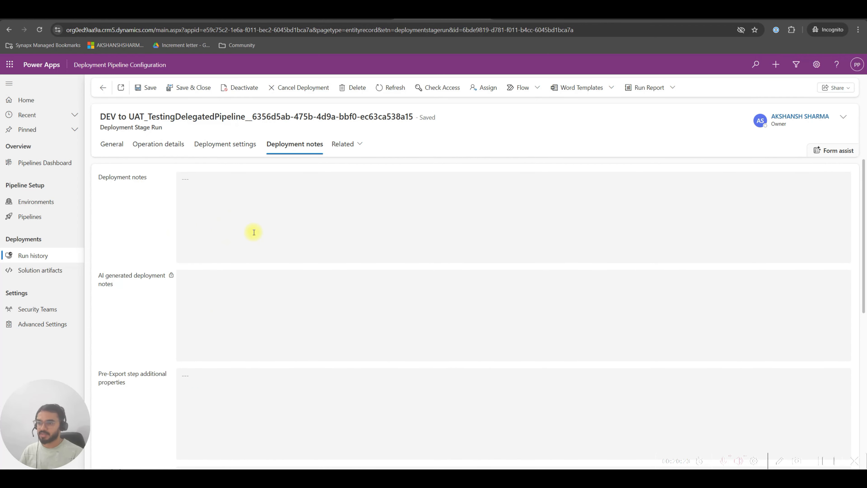
# Check the stage run's deployment settings and operation details, and go back to the Delegated Deploy run history.
pyautogui.click(221, 143)
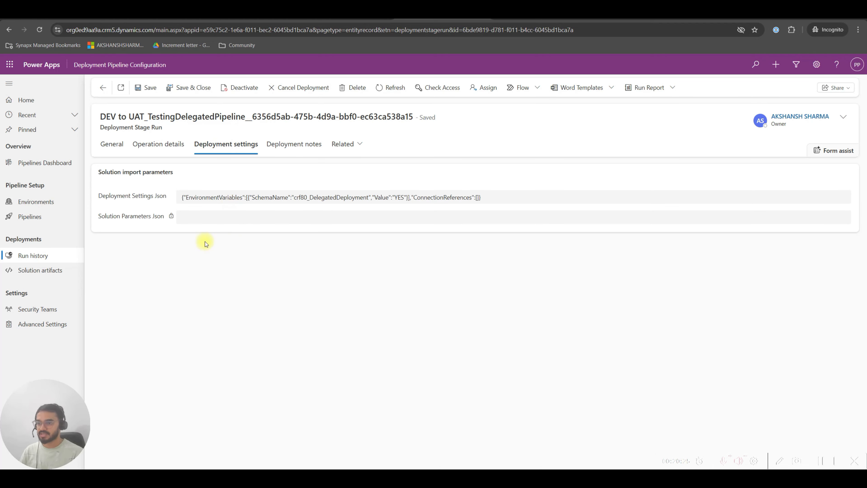
pyautogui.click(157, 144)
pyautogui.click(103, 87)
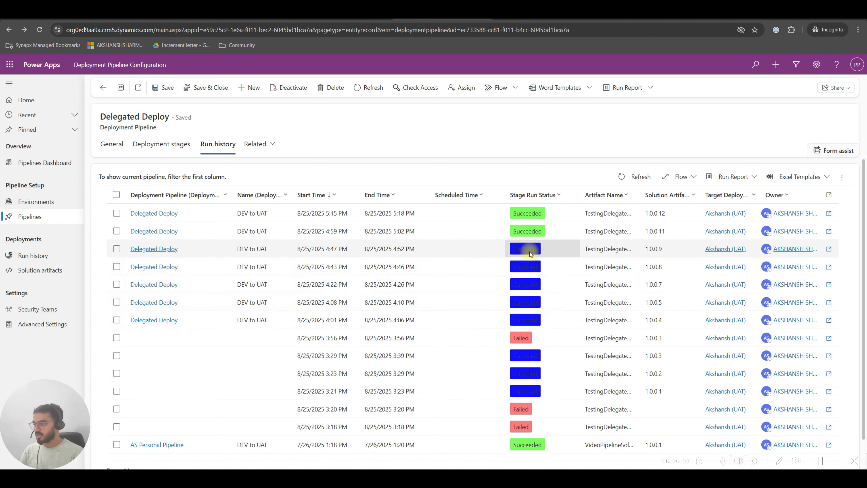
# Open the stage run for solution artifact version 1.0.0.9 and check its approval status.
pyautogui.click(110, 252)
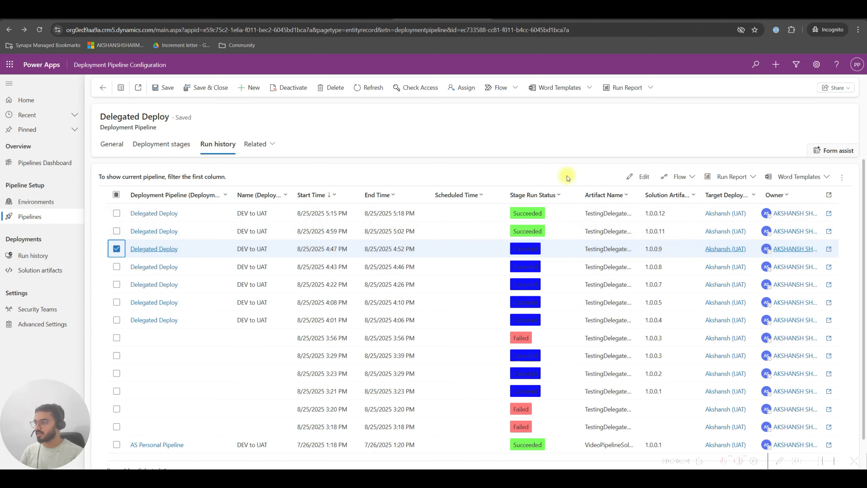
pyautogui.click(638, 182)
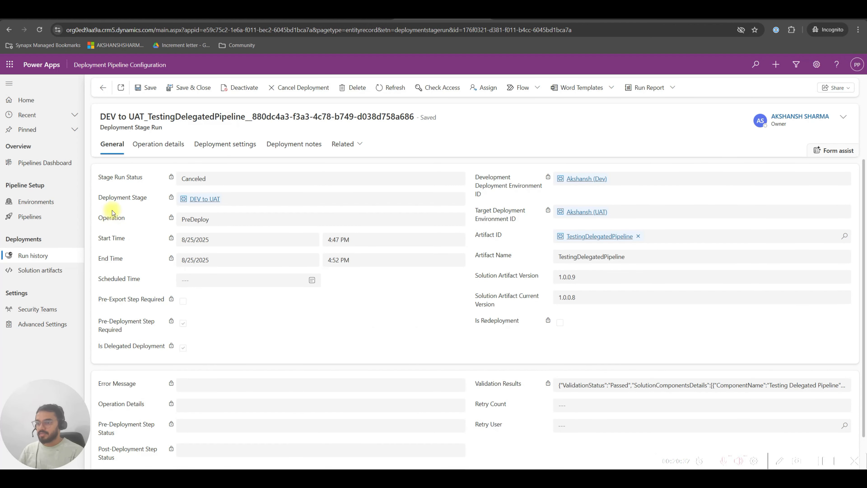
pyautogui.scroll(-1, 307, 326)
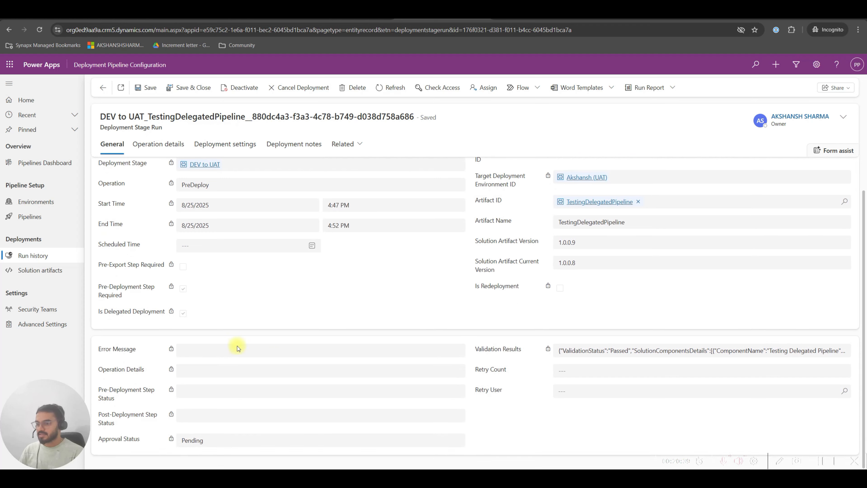
pyautogui.moveTo(123, 440); pyautogui.dragTo(157, 445)
pyautogui.click(196, 444)
pyautogui.scroll(1, 285, 396)
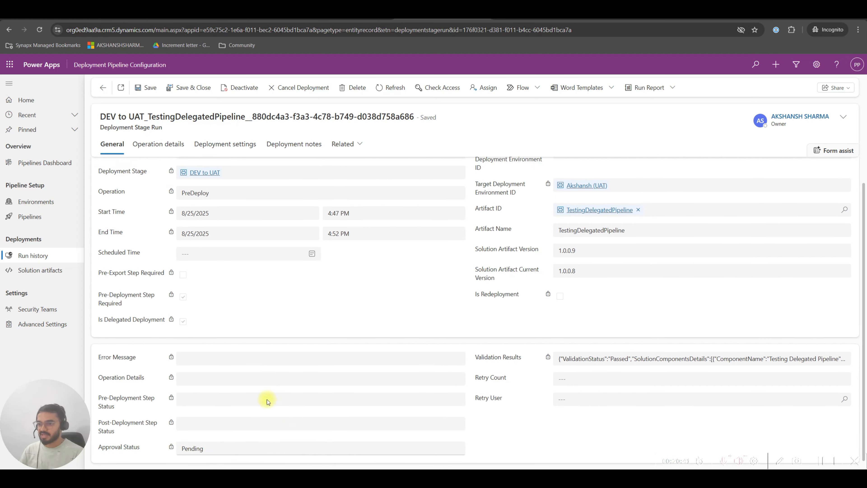
# Examine the stage run status in the general details of the version 1.0.0.9 run.
pyautogui.scroll(1, 285, 396)
pyautogui.moveTo(143, 177); pyautogui.dragTo(122, 180)
pyautogui.click(140, 178)
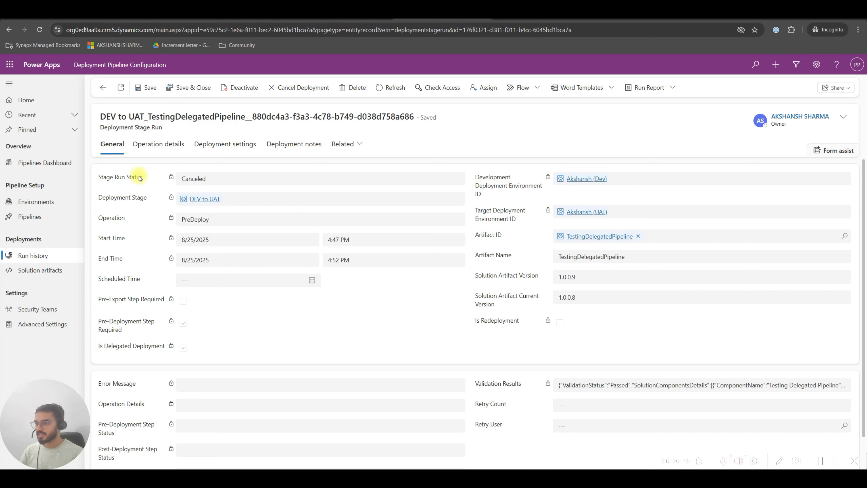
pyautogui.doubleClick(191, 178)
pyautogui.click(192, 178)
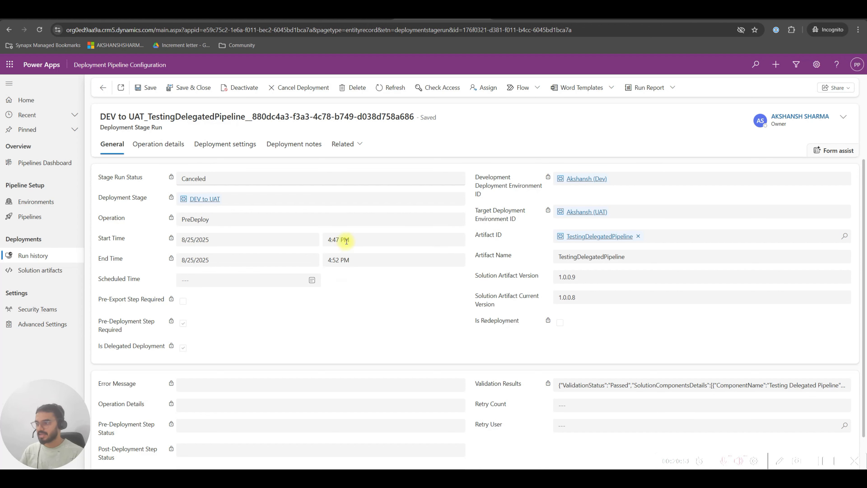
# Look through the version 1.0.0.9 run's deployment notes and go back to the Delegated Deploy run history.
pyautogui.click(279, 145)
pyautogui.scroll(-8, 246, 341)
pyautogui.scroll(8, 229, 328)
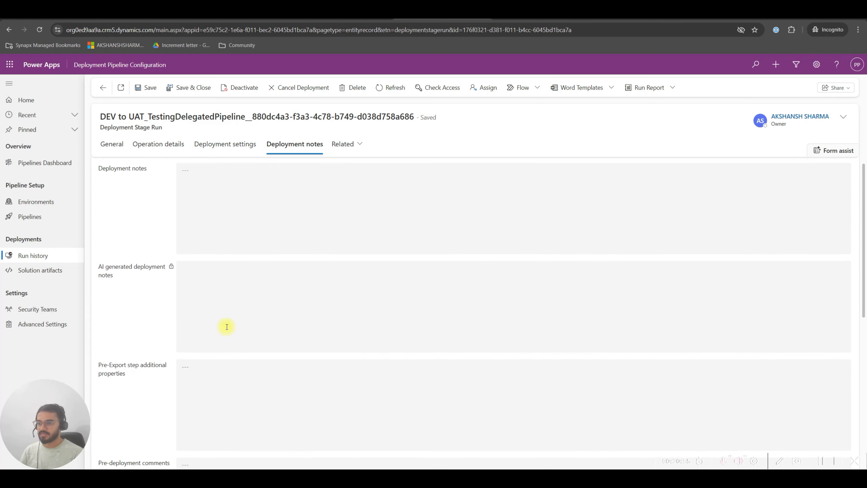
pyautogui.click(111, 146)
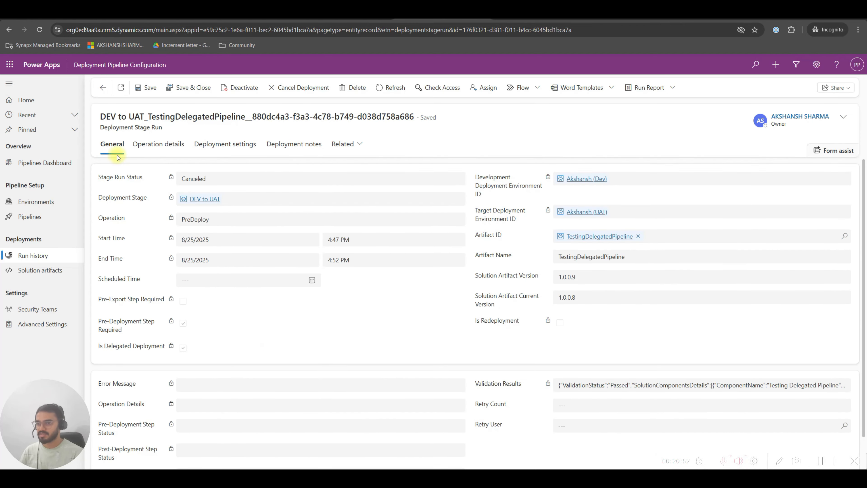
pyautogui.click(103, 87)
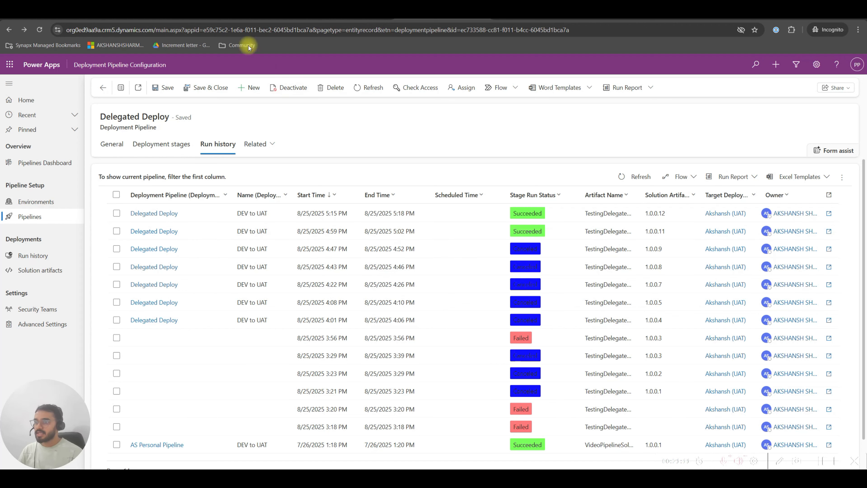
# Switch to the DEV to UAT stage of AS Personal Pipeline and review its settings.
pyautogui.click(244, 20)
pyautogui.click(444, 20)
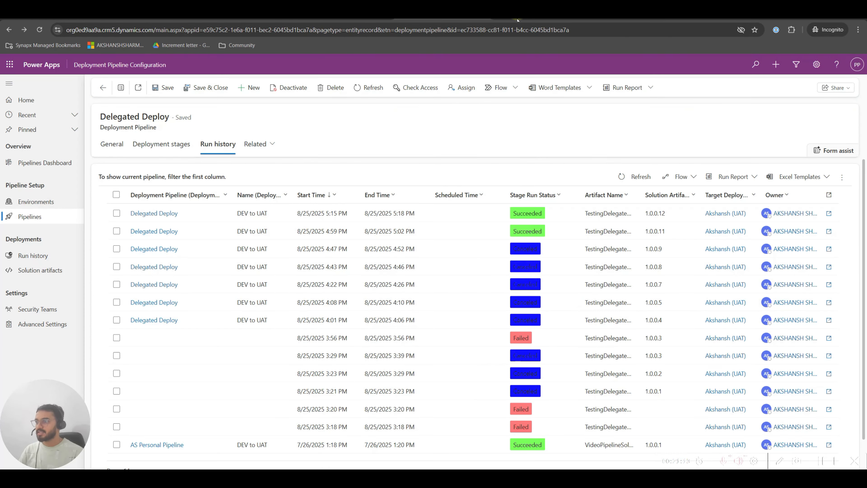
pyautogui.click(514, 20)
pyautogui.scroll(2, 362, 294)
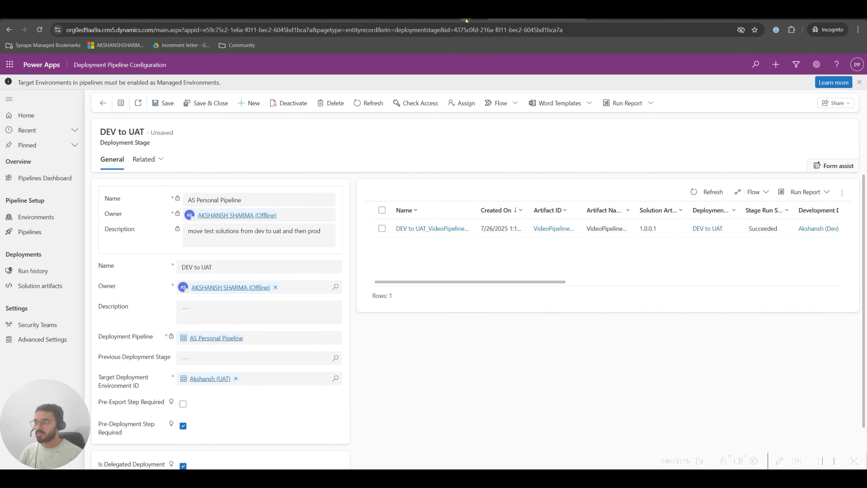
# Go back from the Delegated Deploy run history to the active deployment pipelines and select Delegated Deploy.
pyautogui.click(443, 20)
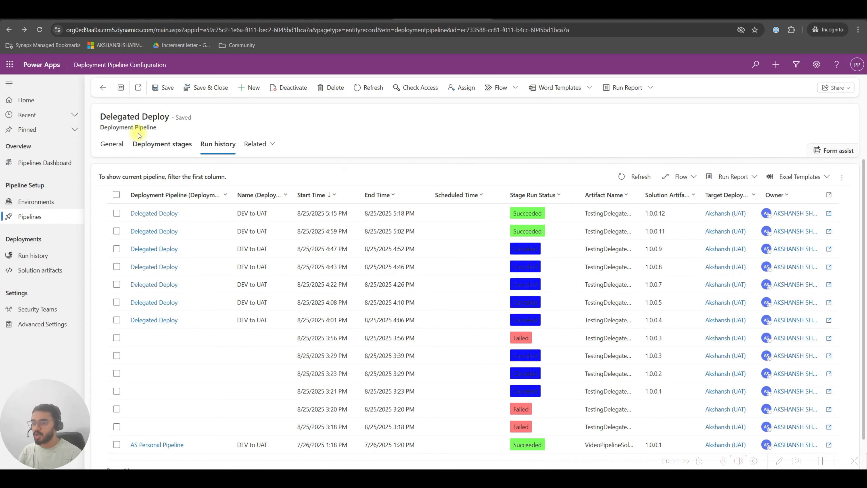
pyautogui.click(102, 87)
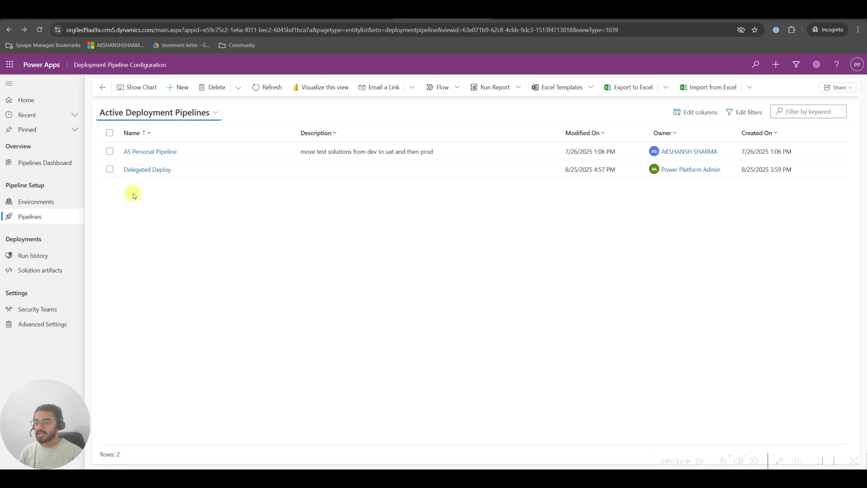
pyautogui.click(110, 169)
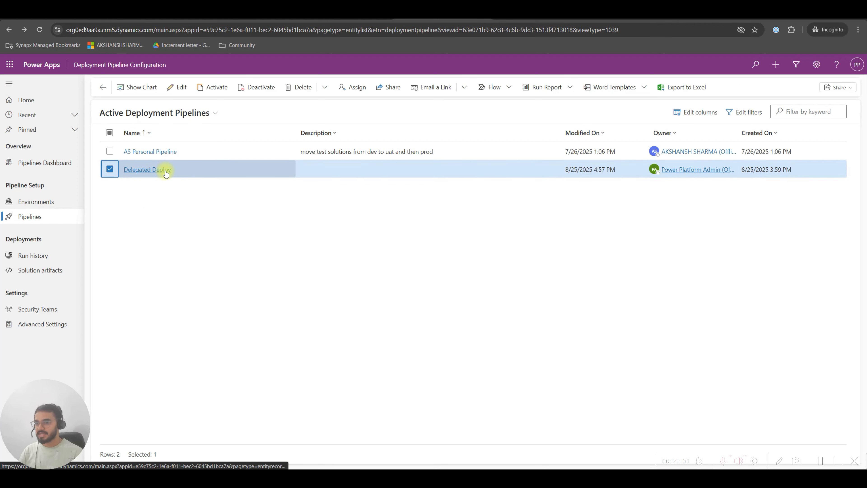
# Review the previously shared user's permissions on the Delegated Deploy pipeline, close the sharing settings and deselect the pipeline.
pyautogui.click(393, 89)
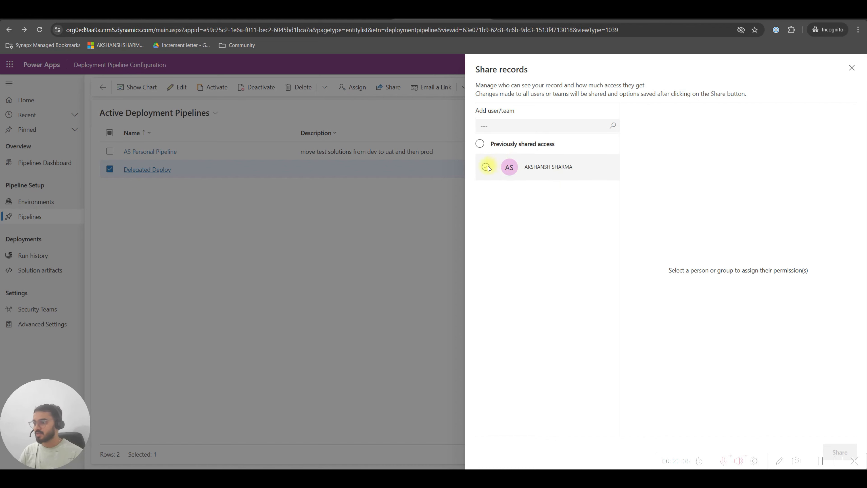
pyautogui.click(486, 166)
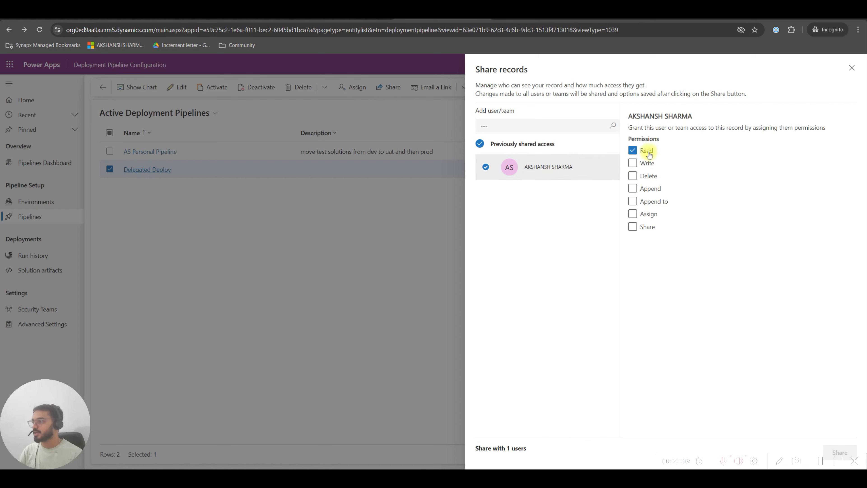
pyautogui.click(852, 67)
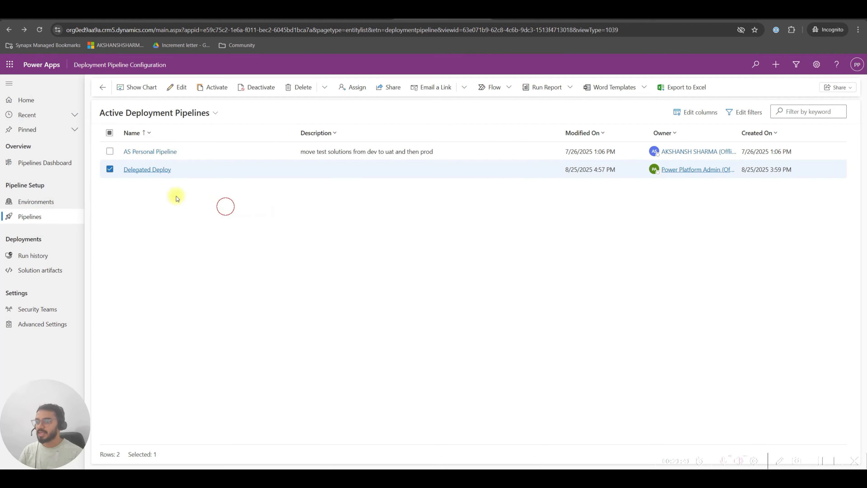
pyautogui.click(112, 169)
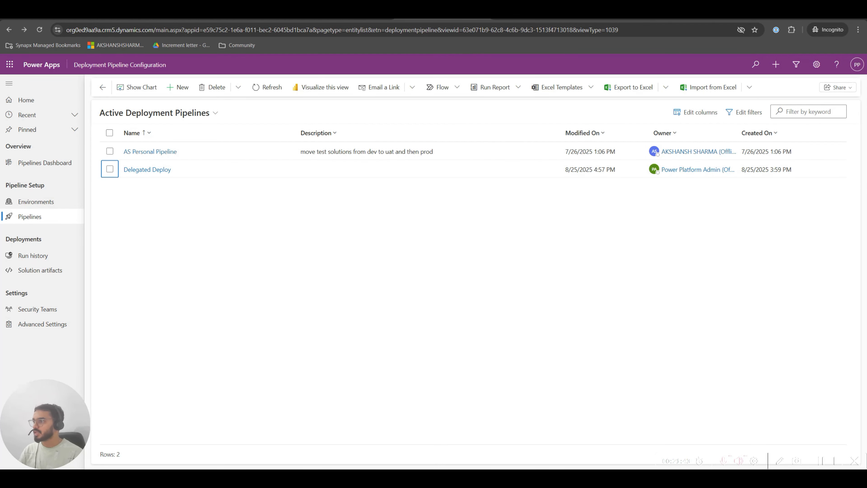
# Switch to the Power Platform admin center and show all users of the Pipelines Hosting environment.
pyautogui.click(712, 20)
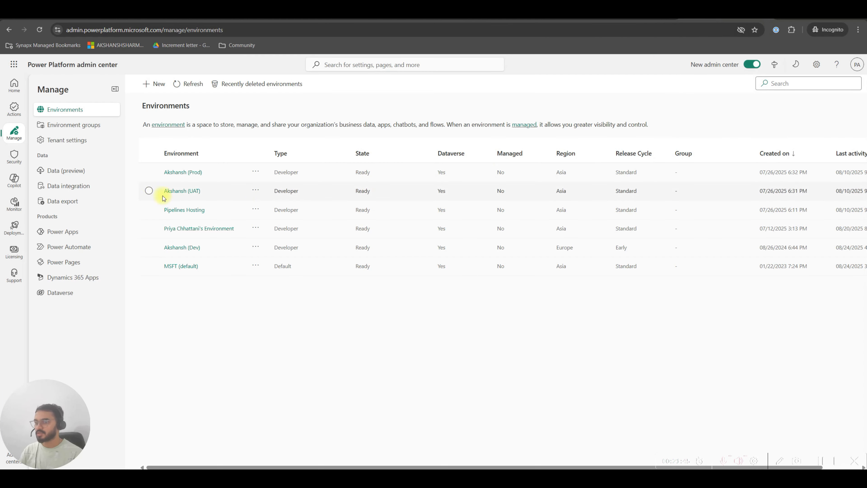
pyautogui.click(187, 210)
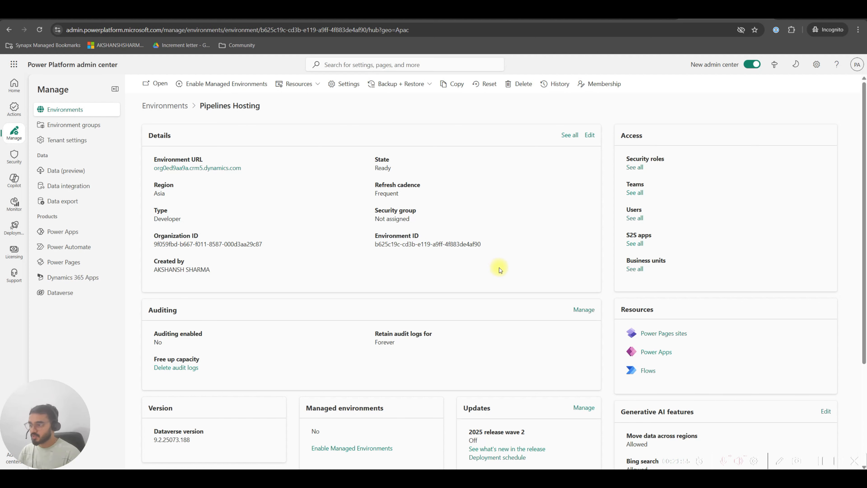
pyautogui.click(633, 219)
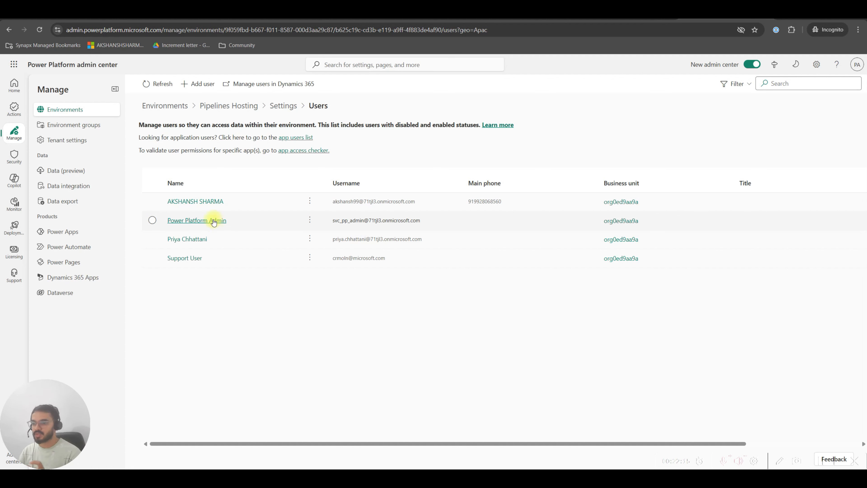
# Inspect the Power Platform Admin account's directly assigned roles, highlighting Deployment Pipeline Administrator, then close its details and deselect the account.
pyautogui.click(196, 220)
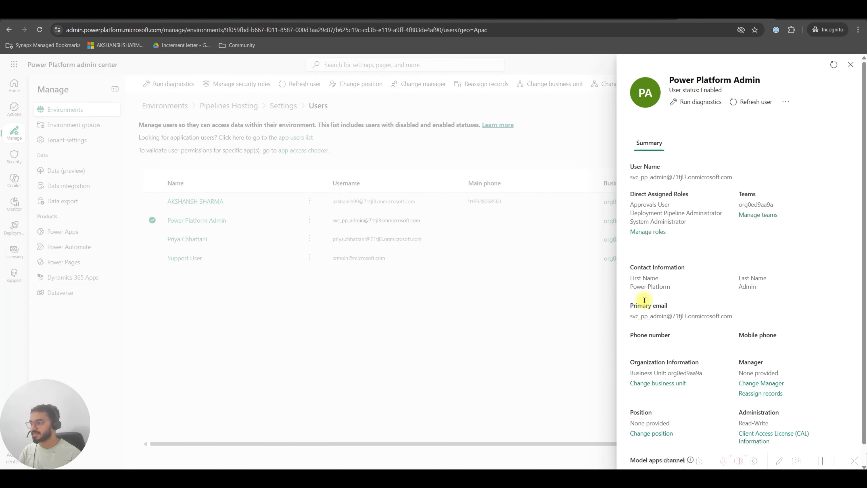
pyautogui.moveTo(688, 222); pyautogui.dragTo(629, 222)
pyautogui.click(657, 221)
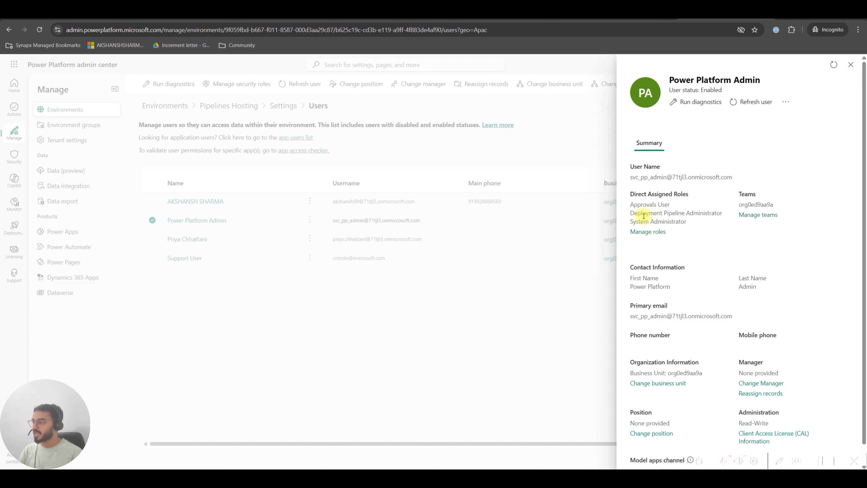
pyautogui.moveTo(631, 212); pyautogui.dragTo(725, 212)
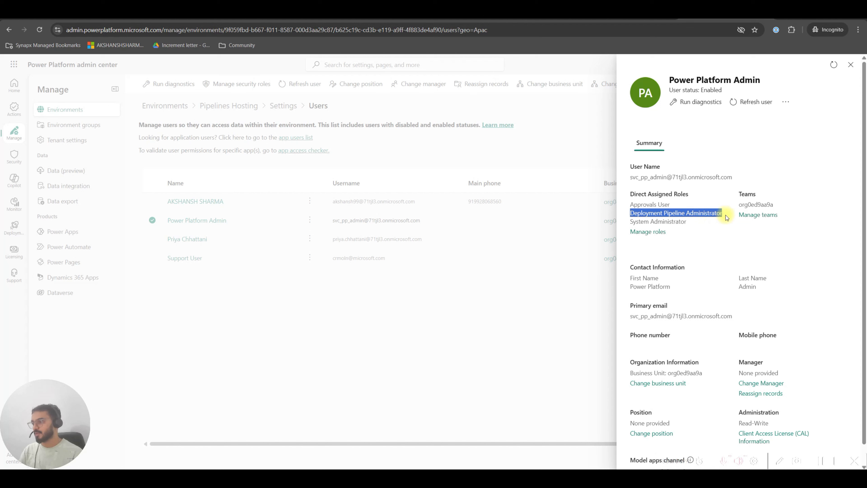
pyautogui.click(694, 214)
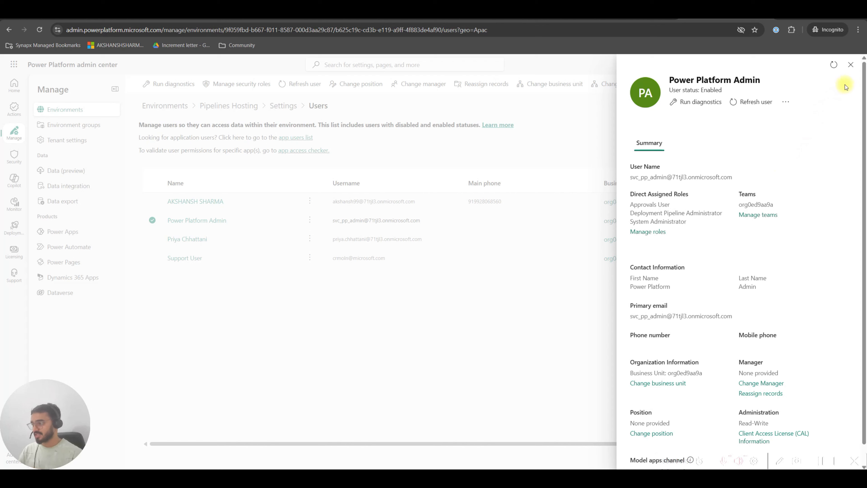
pyautogui.click(850, 65)
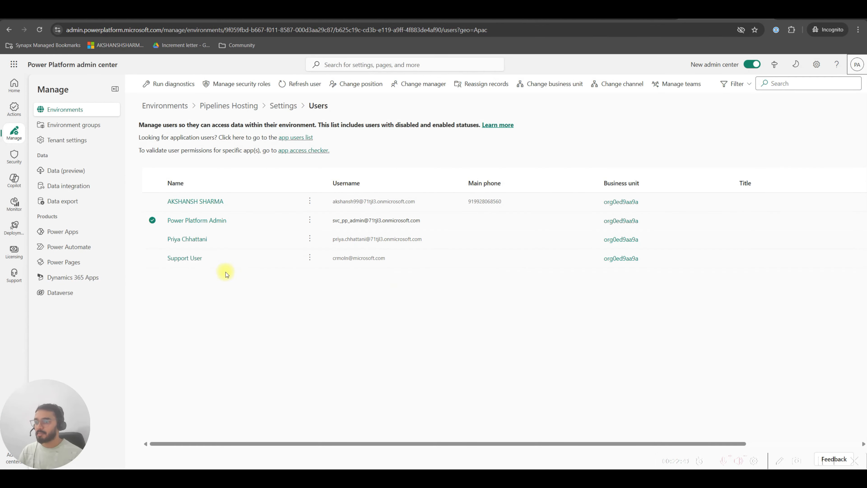
pyautogui.click(152, 220)
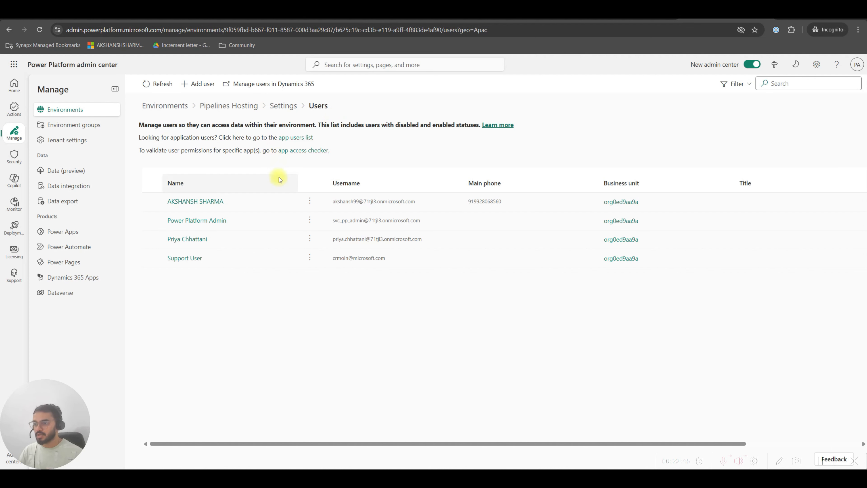
# Switch to the Approval Flow for Pipelines run in Power Automate and examine its Switch and Condition branches.
pyautogui.click(258, 20)
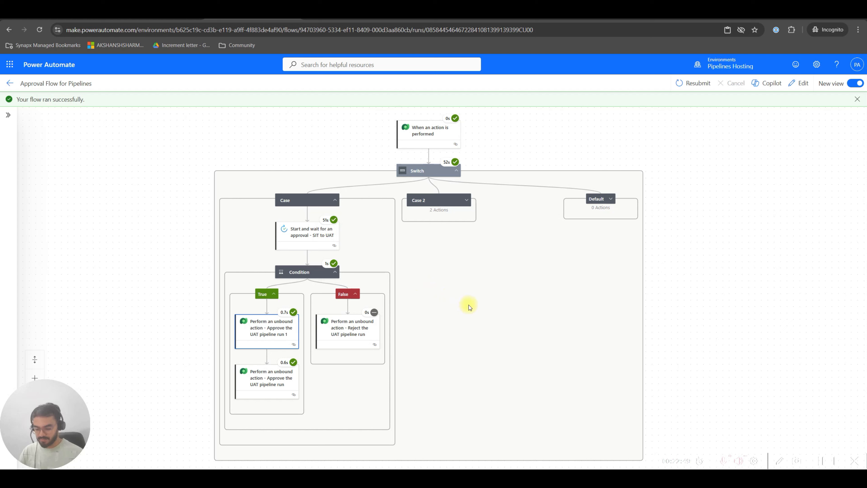
pyautogui.scroll(2, 490, 309)
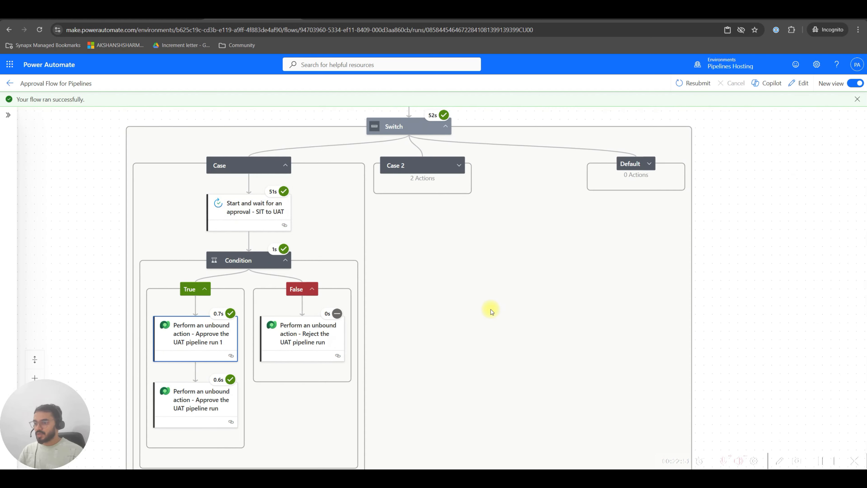
pyautogui.scroll(1, 439, 289)
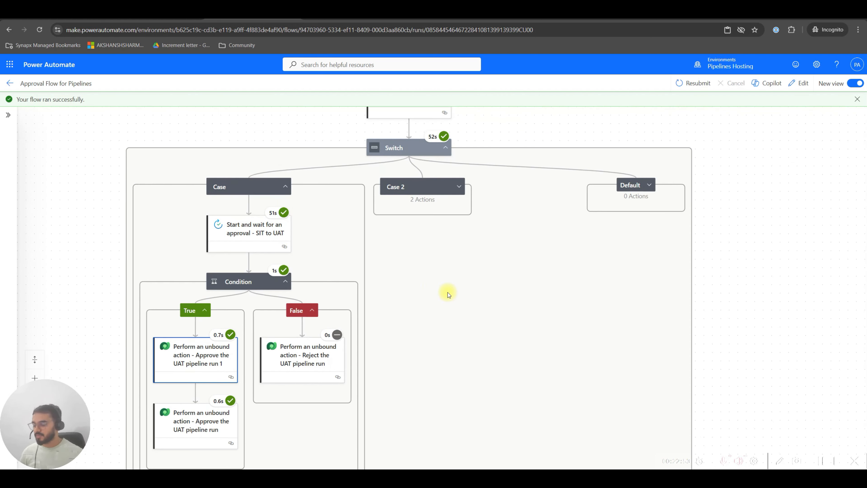